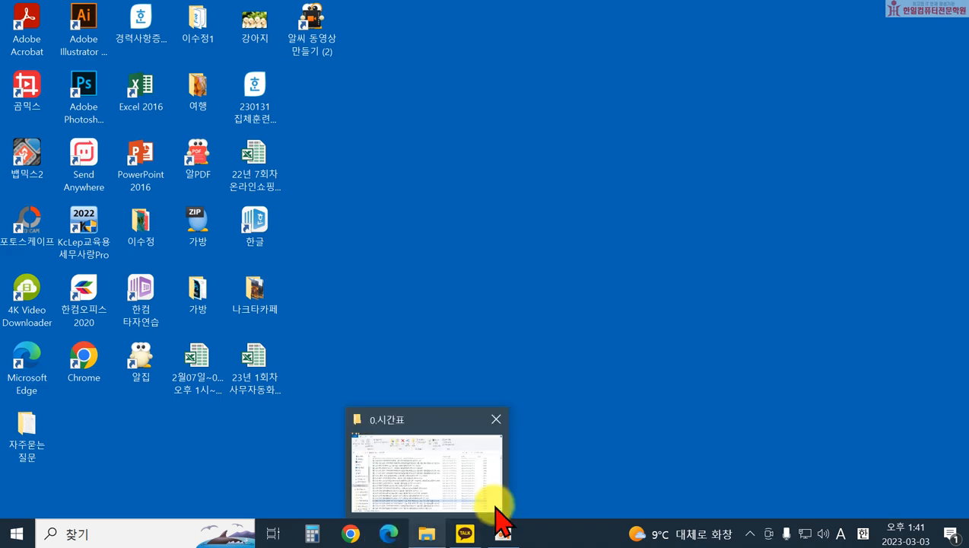
Step: Open Microsoft Edge and search Naver for 영진닷컴
left_click(495, 511)
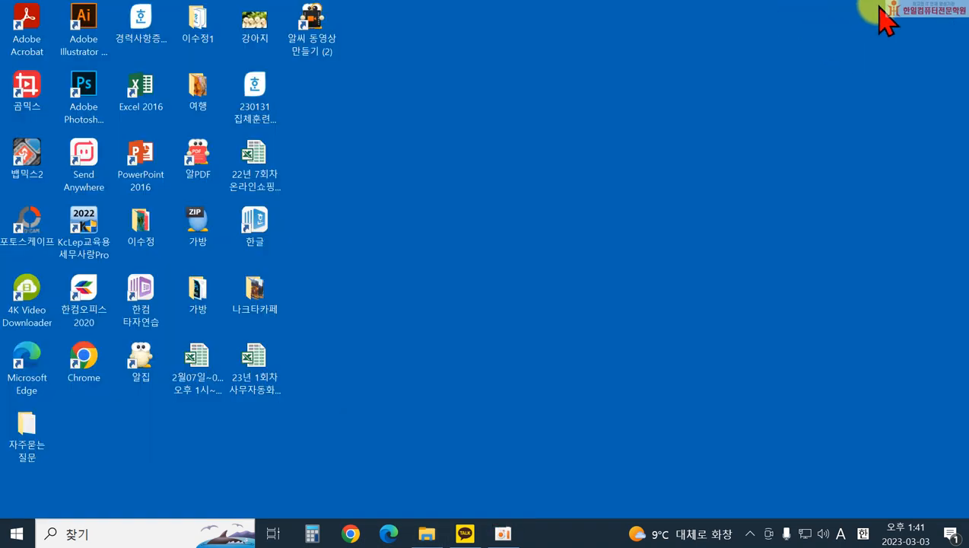
left_click(388, 533)
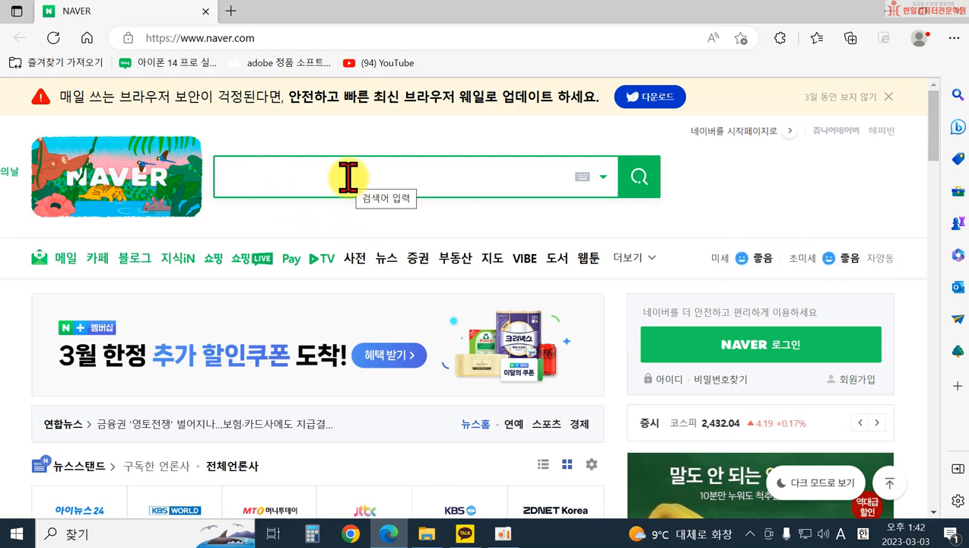
type("dud")
key("BackSpace")
key("BackSpace")
key("BackSpace")
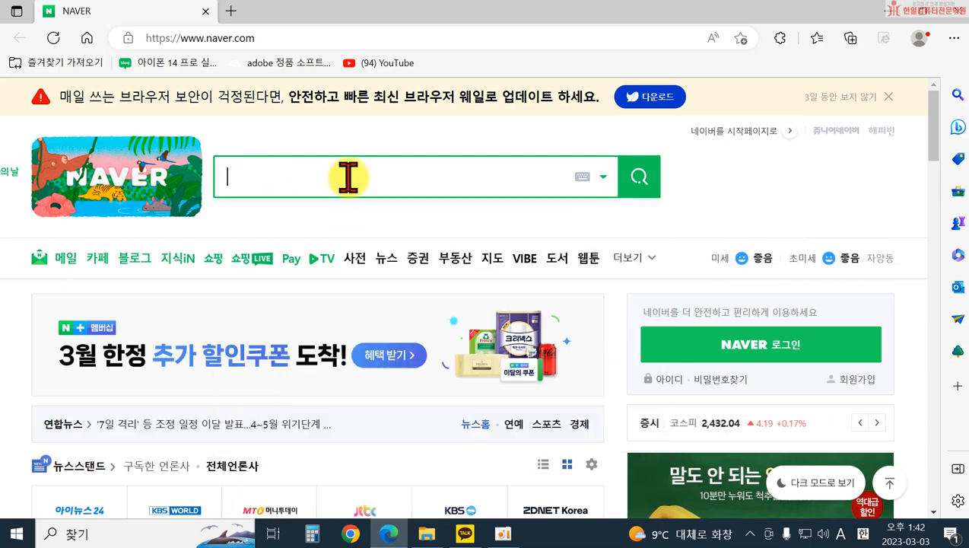
key("Hangul")
type("여ㅇ진닷컴")
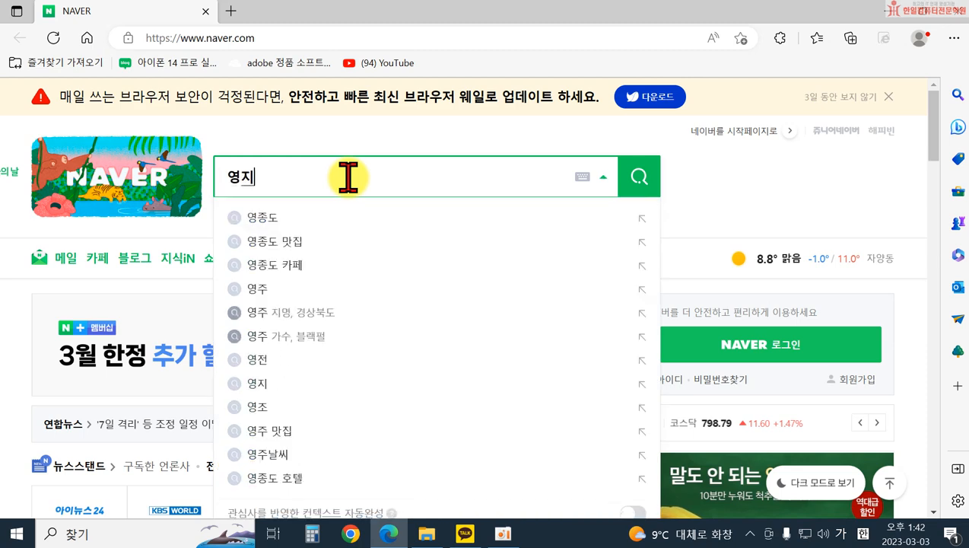
key("Return")
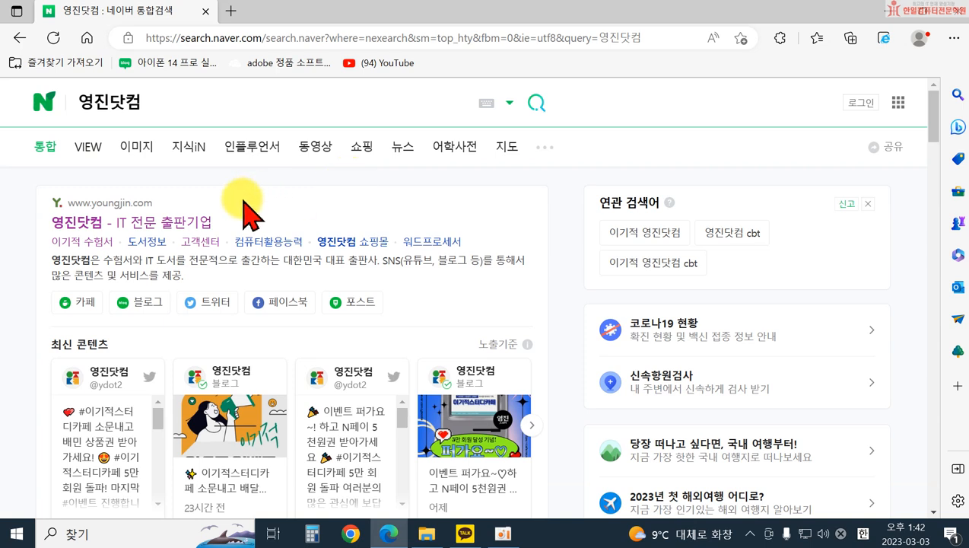
Step: Open the 영진닷컴 website from the search results and go to its 부록 CD 다운로드 page
left_click(161, 225)
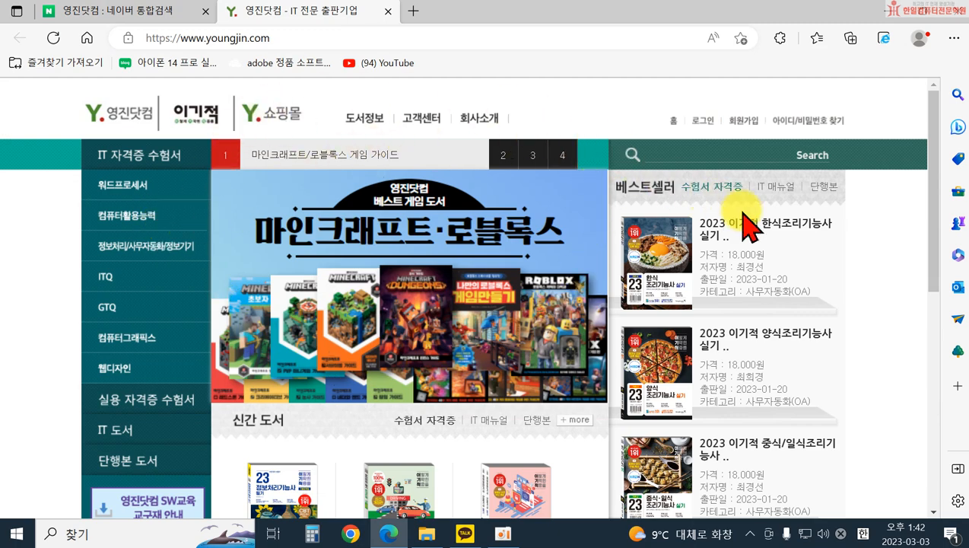
scroll(772, 304, "down", 4)
scroll(726, 338, "down", 1)
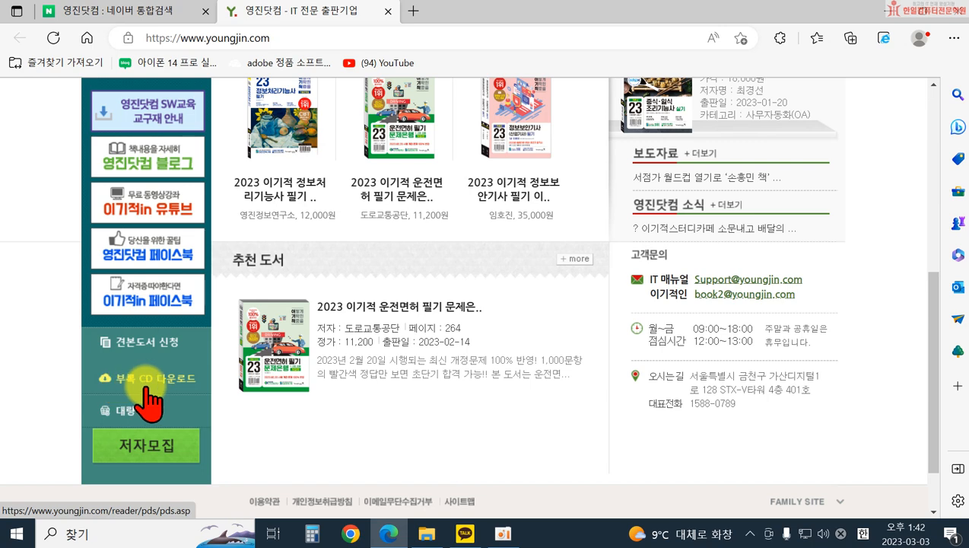
left_click(148, 387)
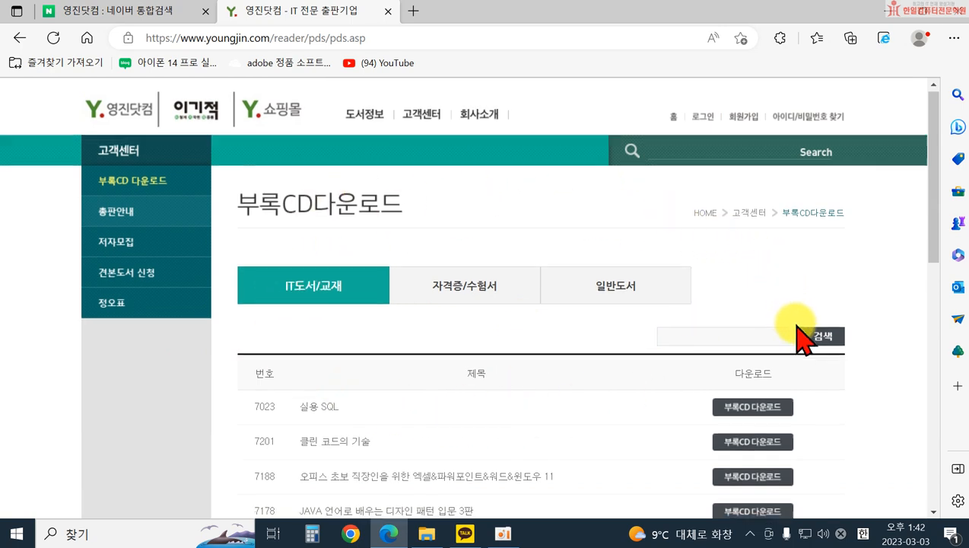
Step: Search the appendix CD list for 쓱
scroll(799, 328, "down", 1)
left_click(668, 274)
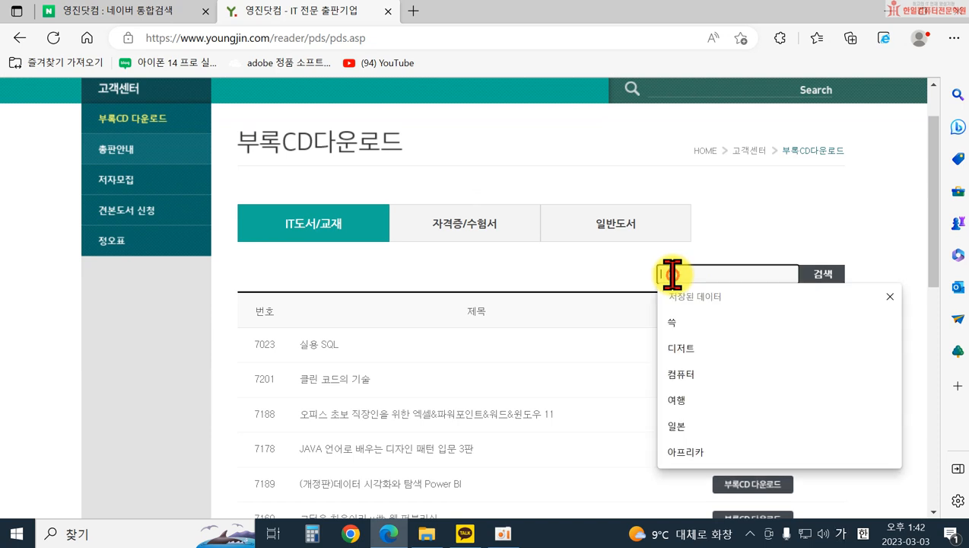
type("썸")
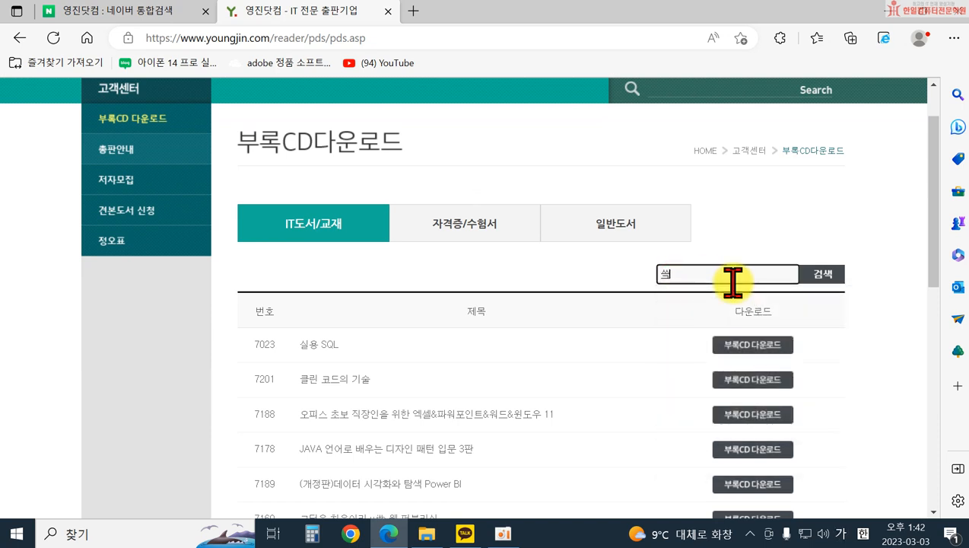
key("Return")
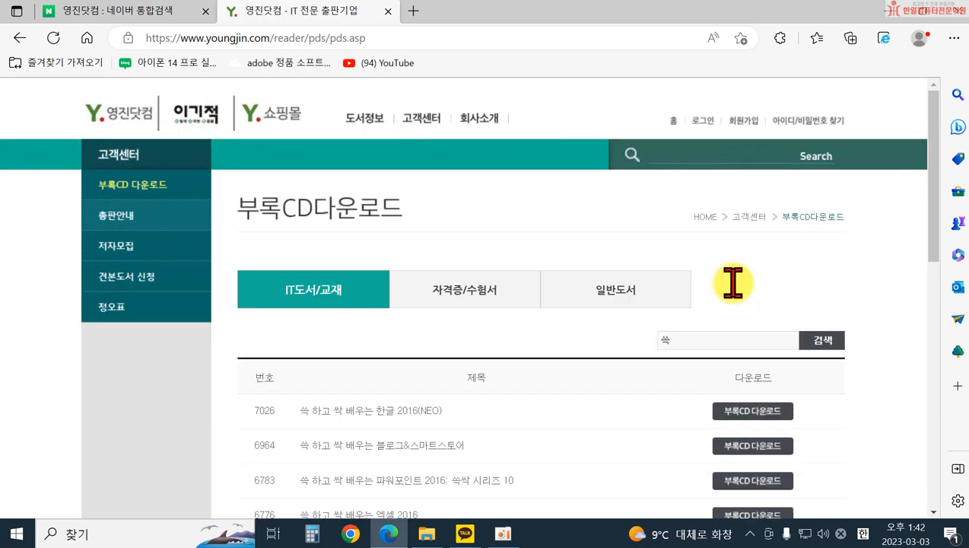
Step: Open the appendix CD download for 쓱 하고 싹 배우는 한글 2014 and start downloading cd1.zip
scroll(860, 293, "down", 1)
scroll(859, 293, "down", 1)
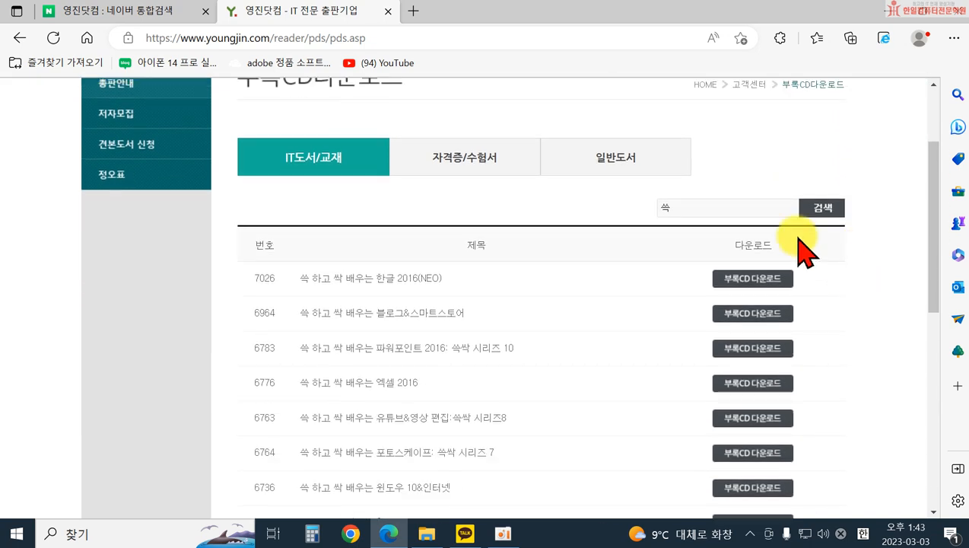
scroll(410, 410, "down", 2)
left_click_drag(297, 390, 424, 396)
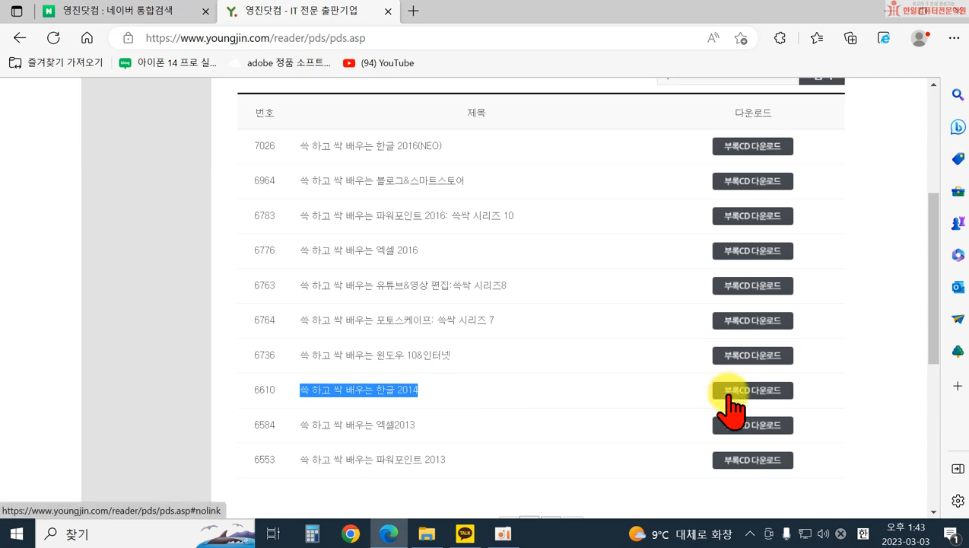
left_click(729, 393)
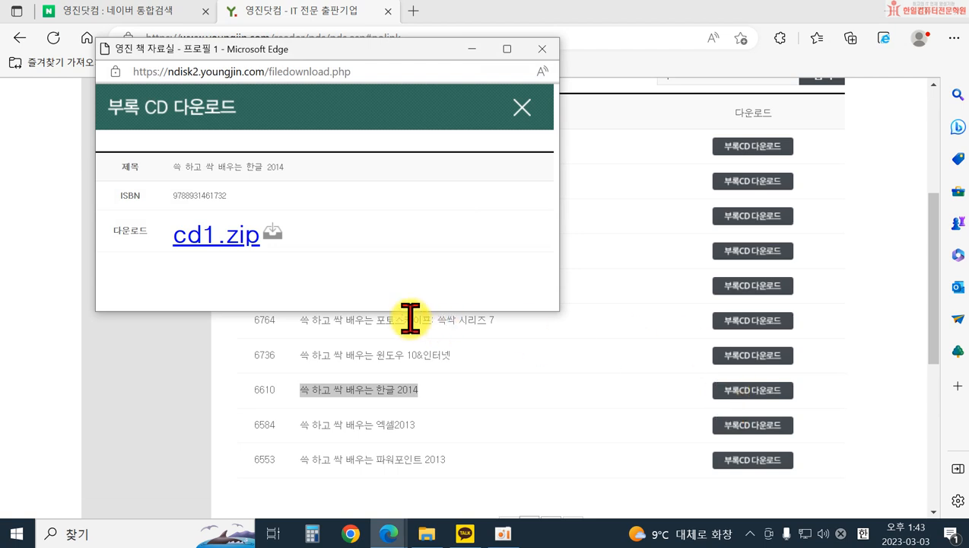
left_click(201, 242)
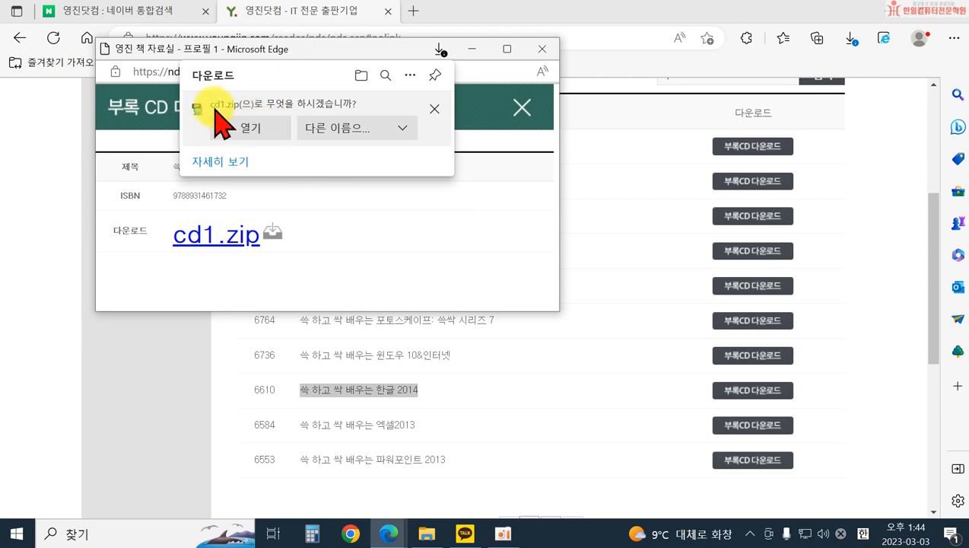
Step: Choose to save the download under another name, with the 문서 folder as its destination
left_click(339, 144)
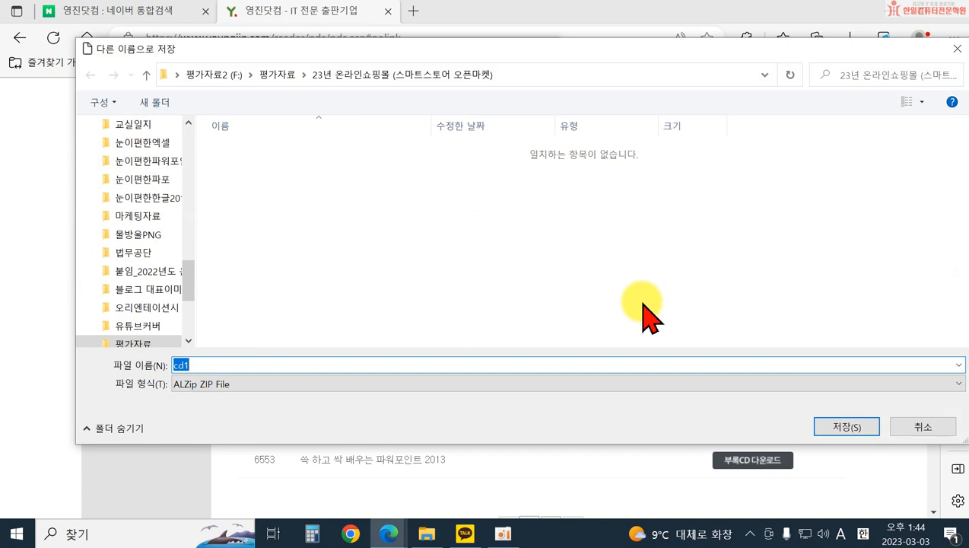
left_click_drag(189, 280, 188, 136)
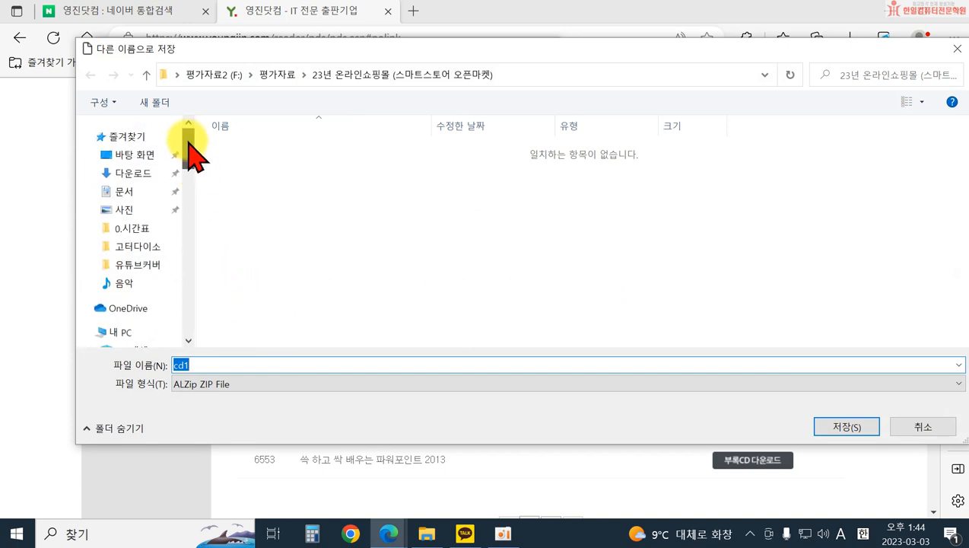
left_click(125, 193)
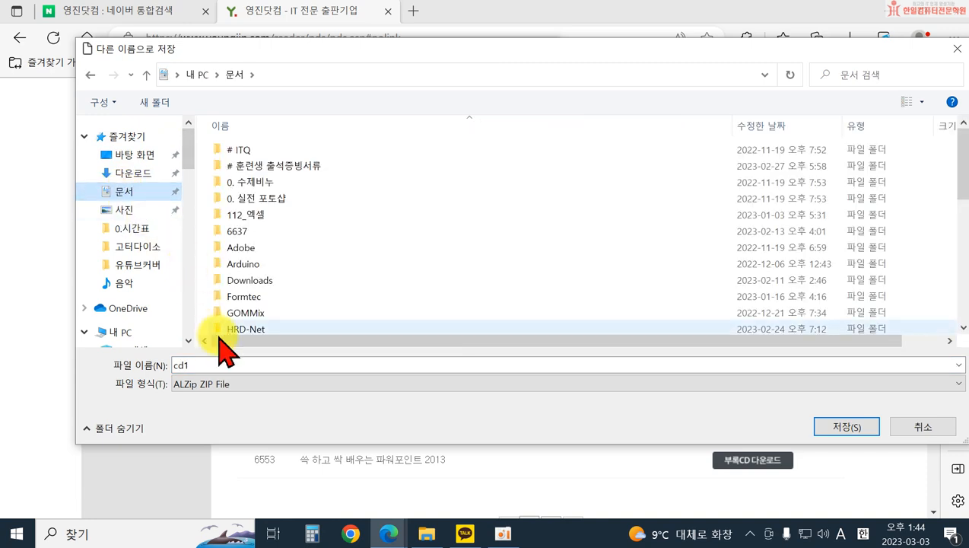
Step: Name the zip file 쓱하고싹배우는 한글 and save it
left_click(181, 364)
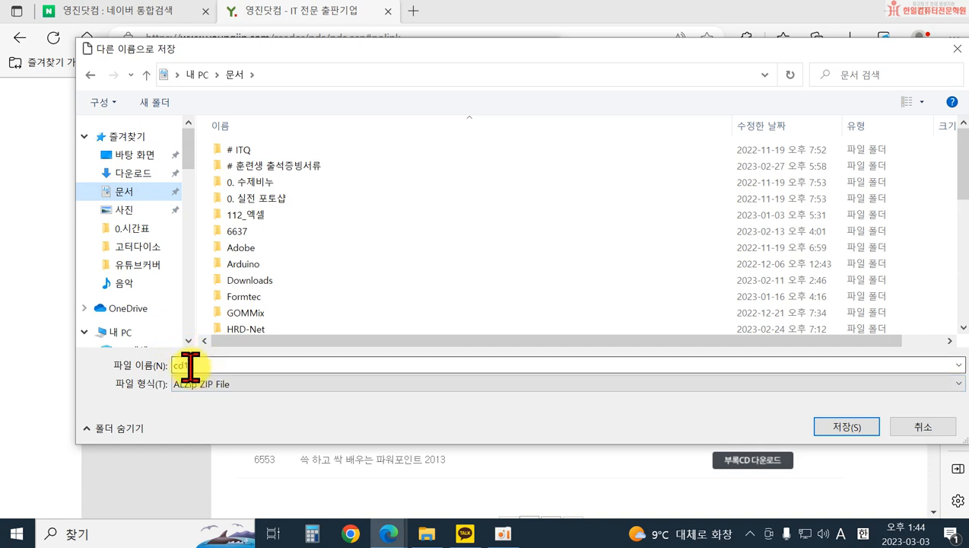
double_click(181, 365)
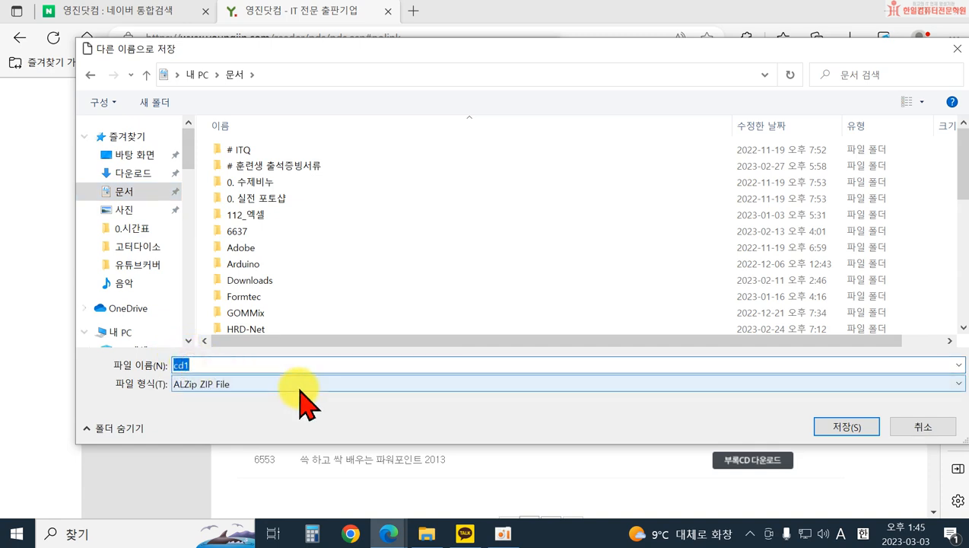
type("쓱ㅎ")
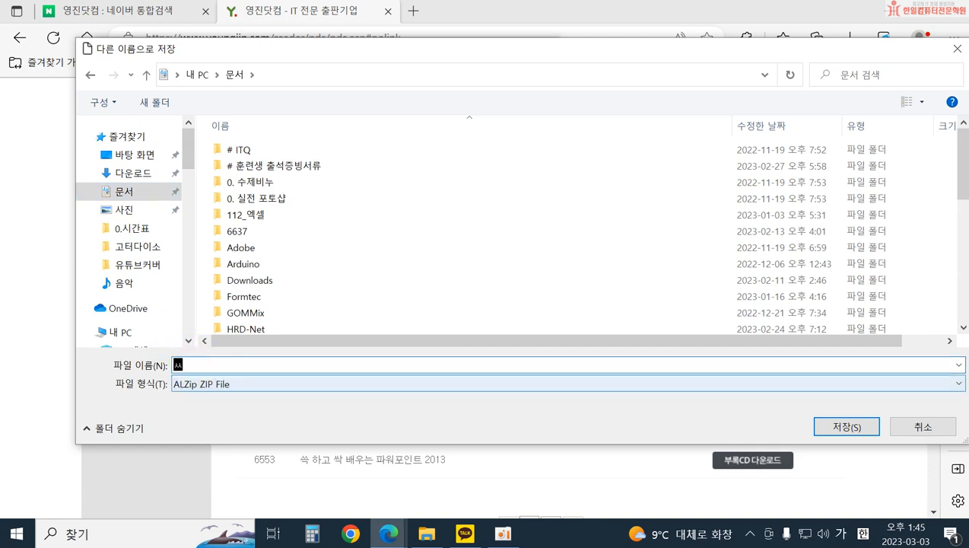
type("하고싹배우는한")
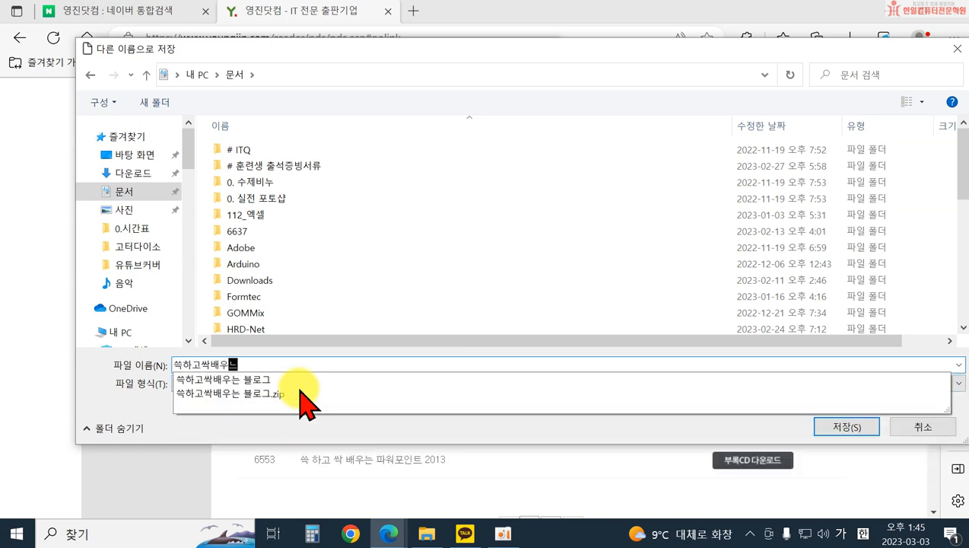
type("글")
key("Left")
key("Left")
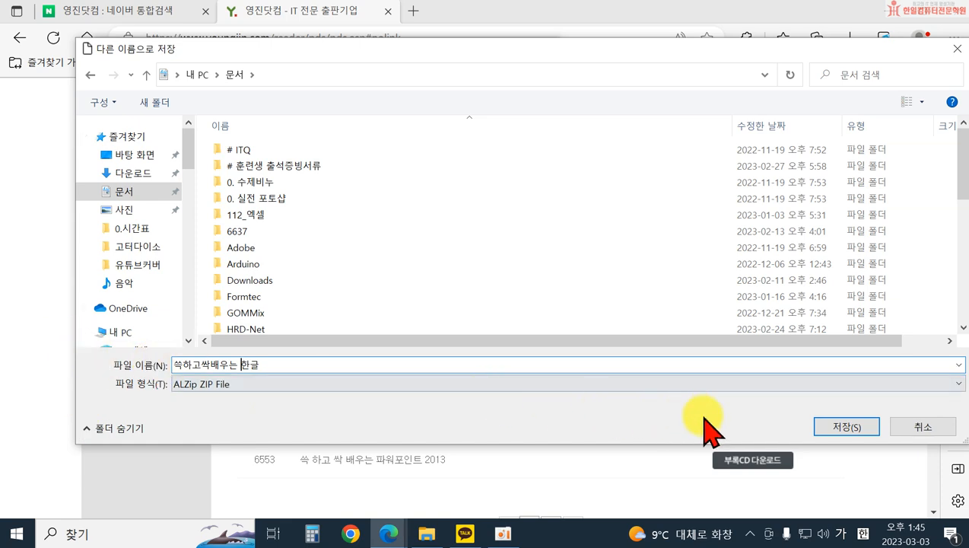
left_click(836, 432)
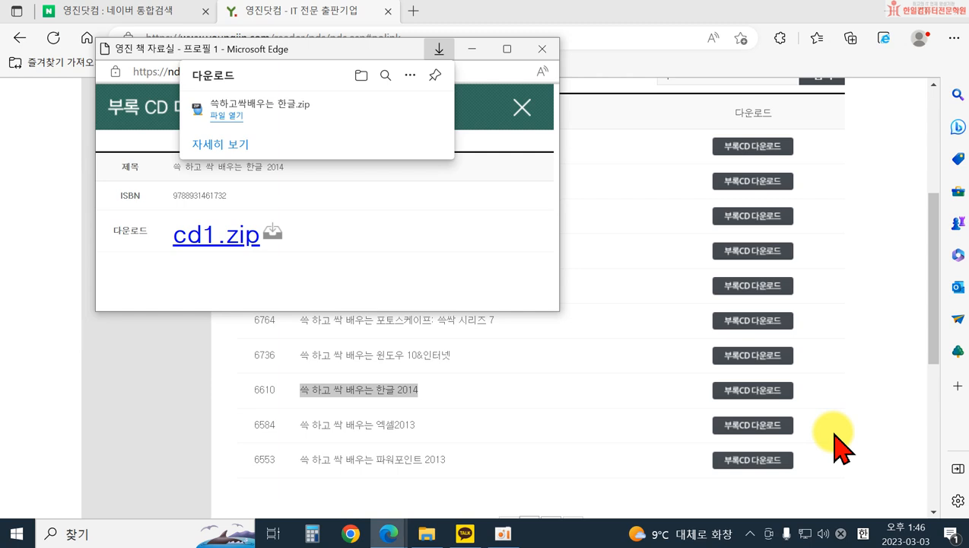
Step: Open the downloaded 쓱하고싹배우는 한글.zip in 알집 and extract all its files
left_click(228, 120)
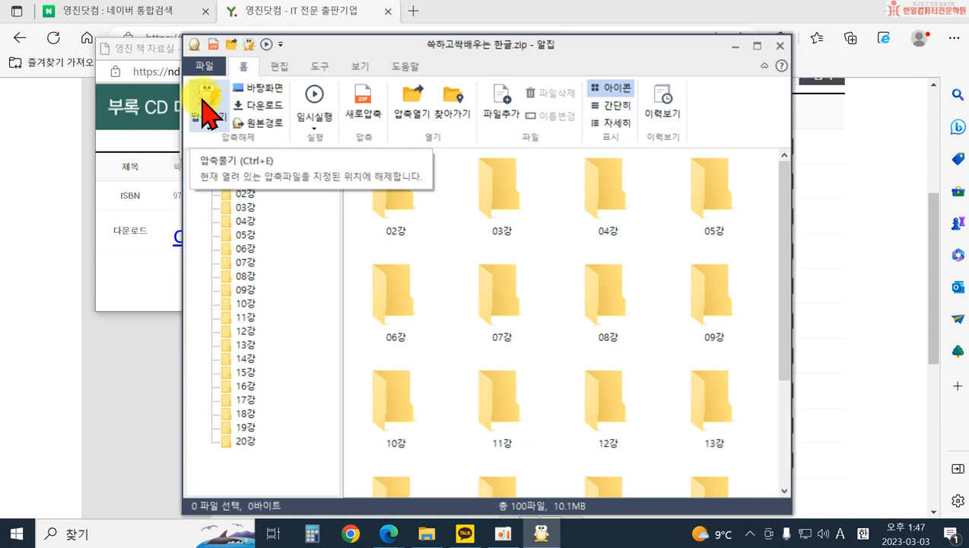
left_click(205, 111)
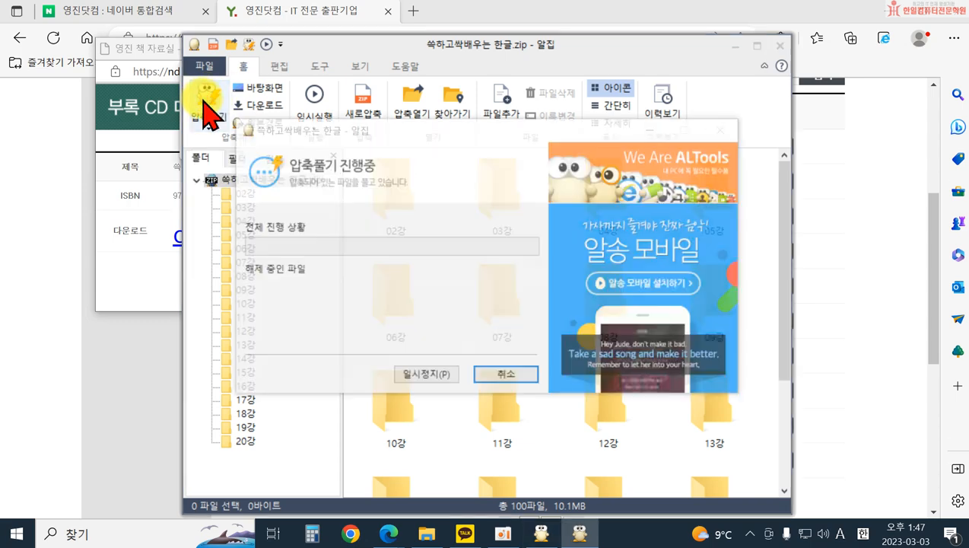
left_click(552, 430)
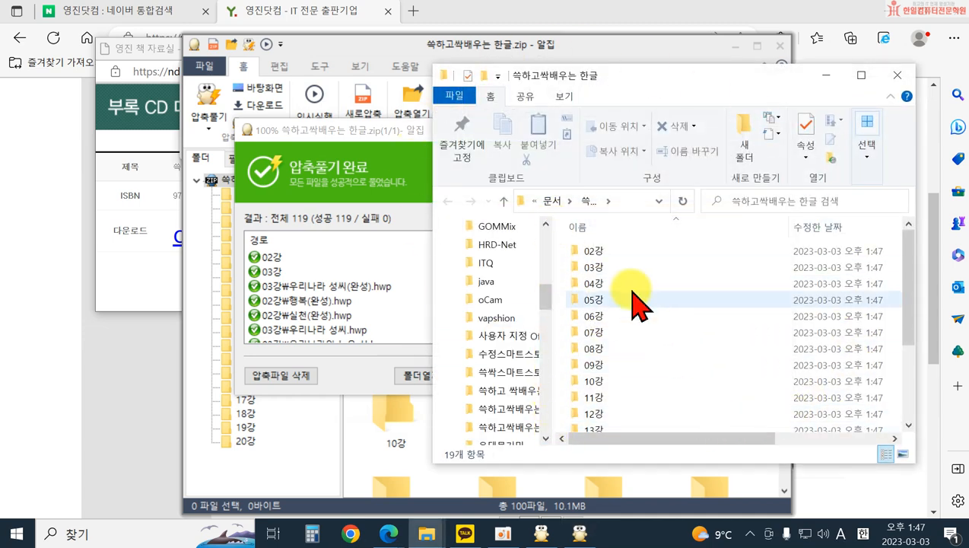
Step: Locate the extracted 쓱하고싹배우는 한글 folder in 문서 and open it to review its lesson folders
left_click(561, 200)
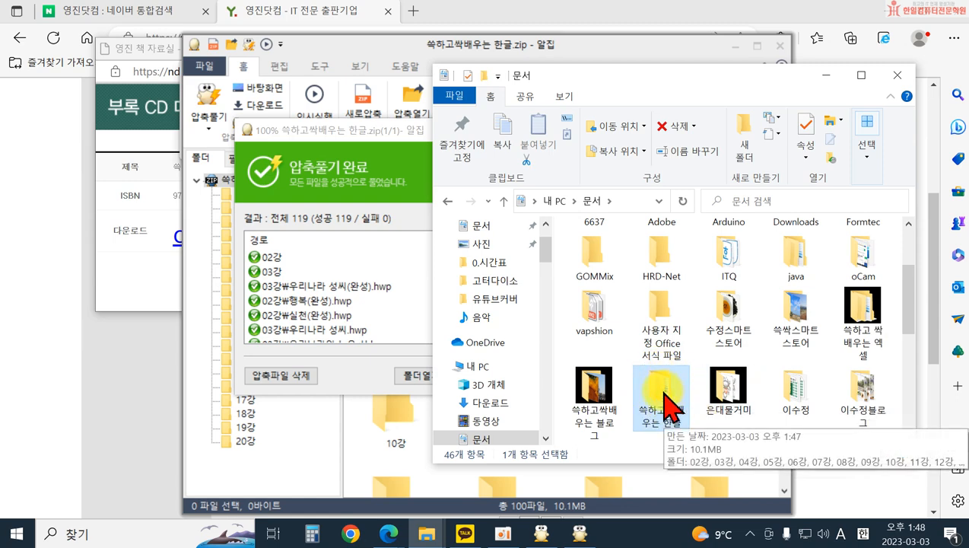
double_click(665, 394)
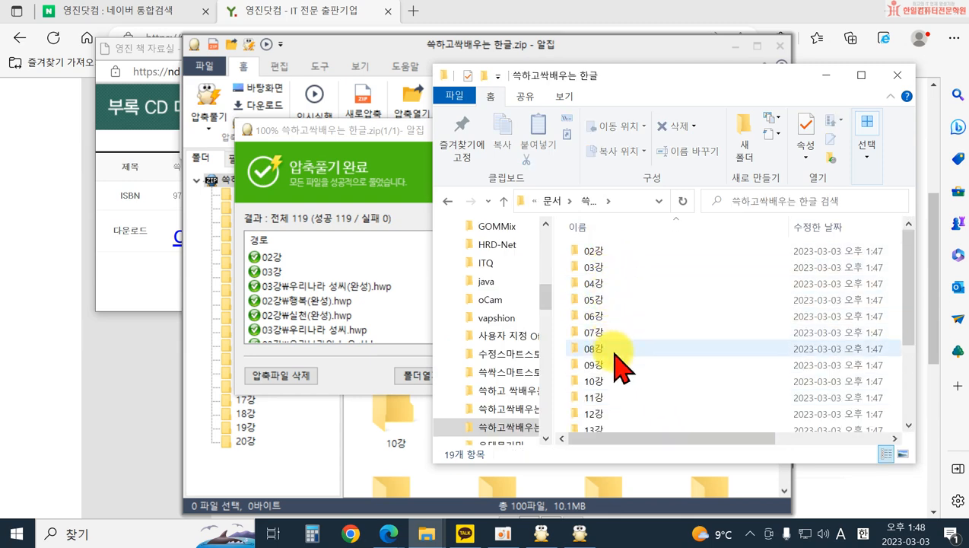
mouse_move(614, 352)
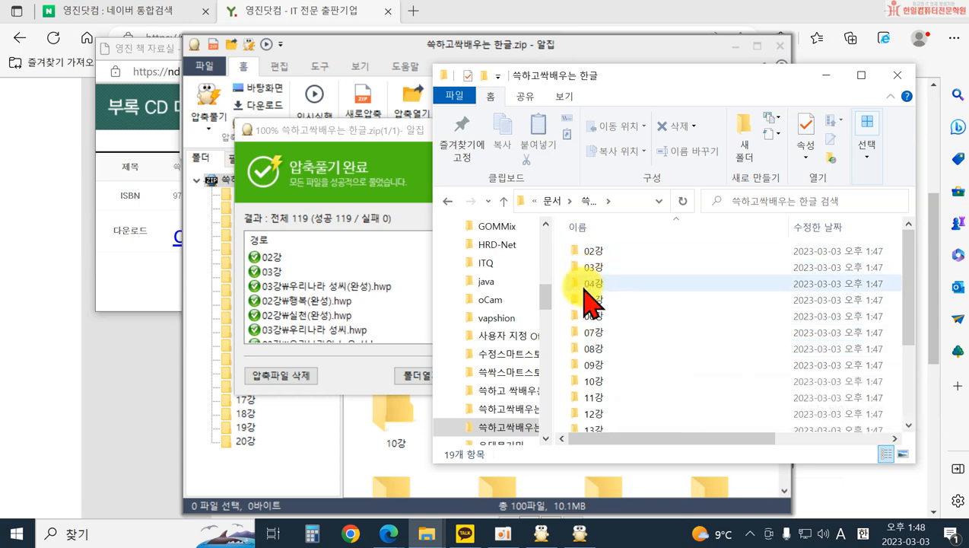
mouse_move(632, 420)
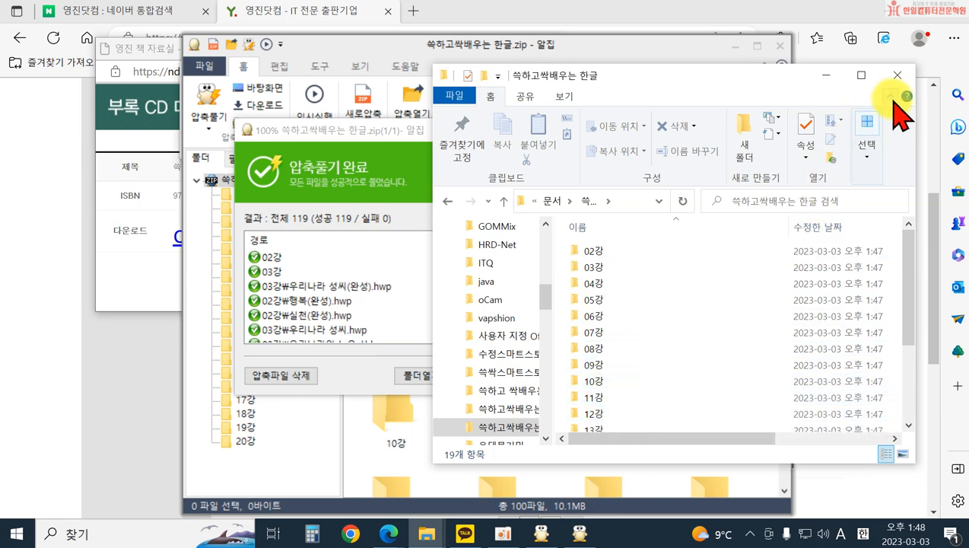
Step: Close the extracted folder, the 알집 windows, the download pop-up and the browser
left_click(904, 80)
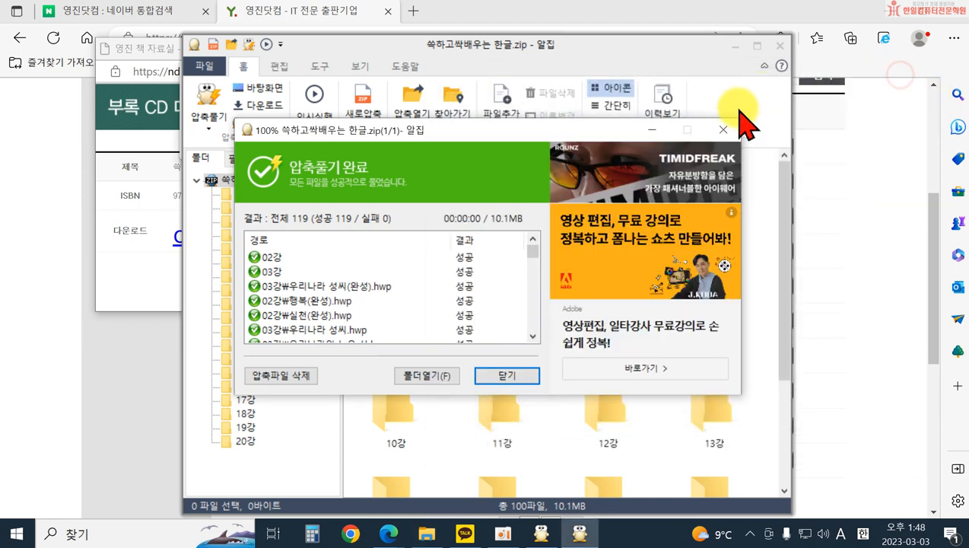
left_click(731, 129)
left_click(779, 45)
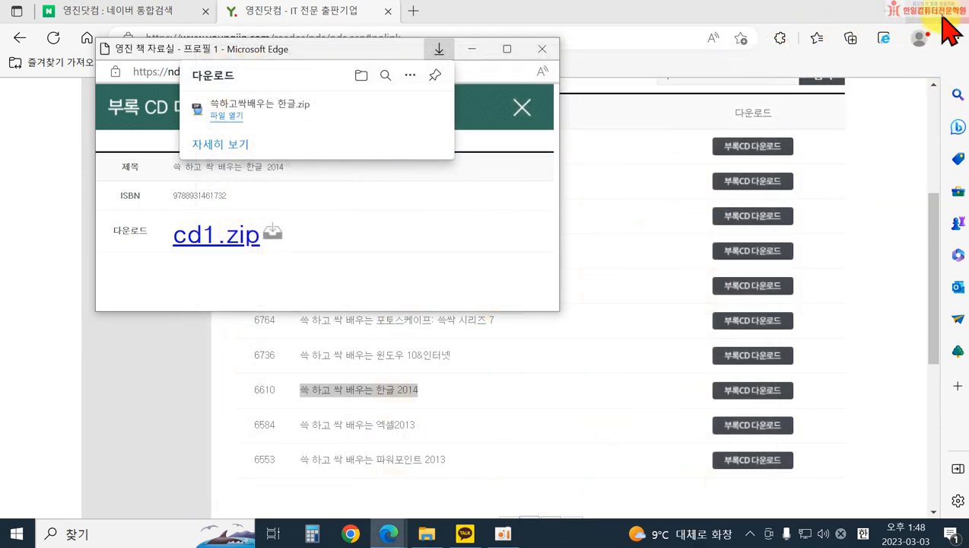
left_click(539, 52)
left_click(952, 12)
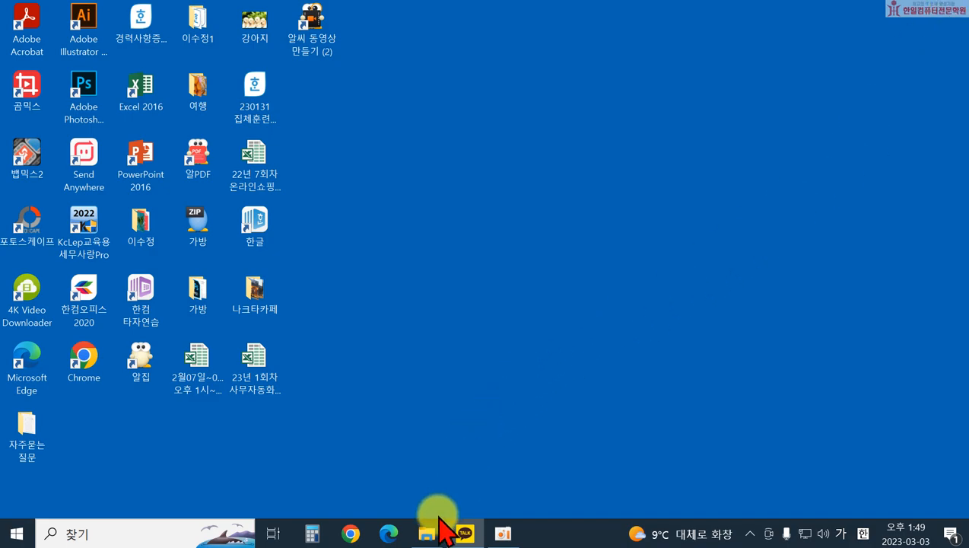
Step: In File Explorer, open the 산악회 회원 모집 document from the 04강 folder of 쓱하고싹배우는 한글 in 문서
left_click(424, 532)
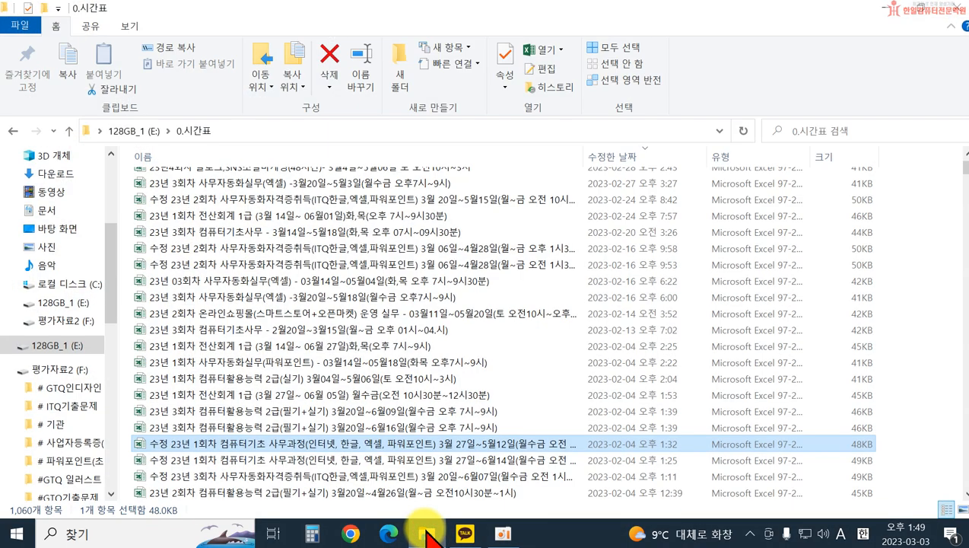
left_click(63, 210)
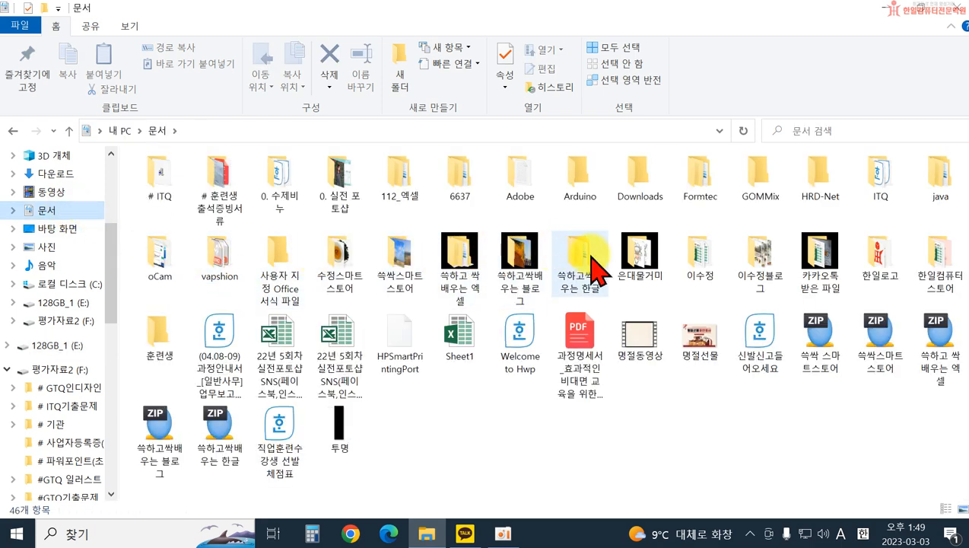
mouse_move(588, 263)
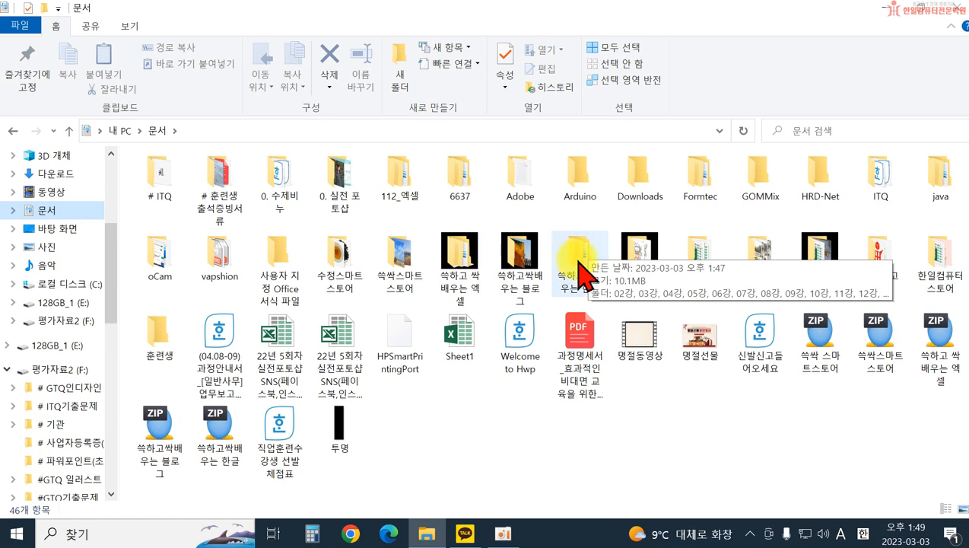
double_click(579, 261)
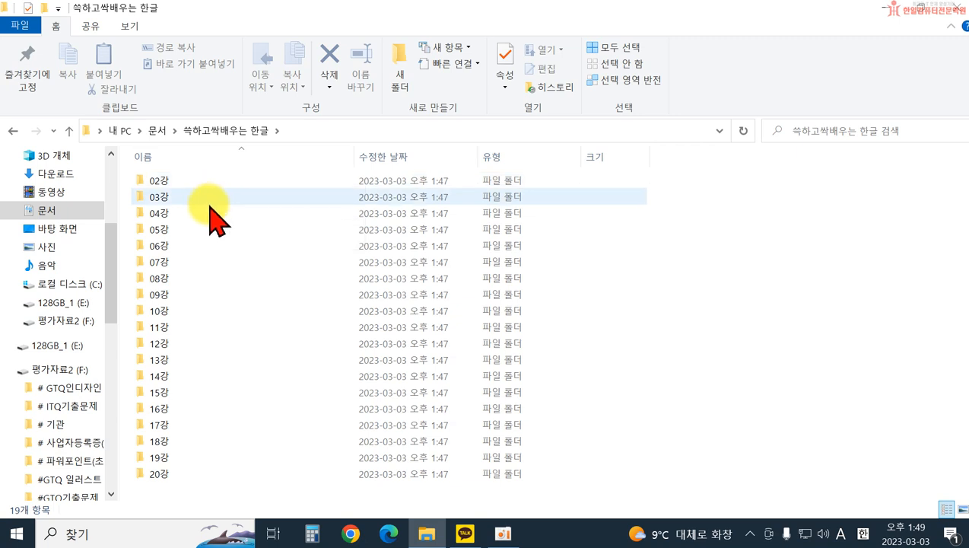
double_click(211, 212)
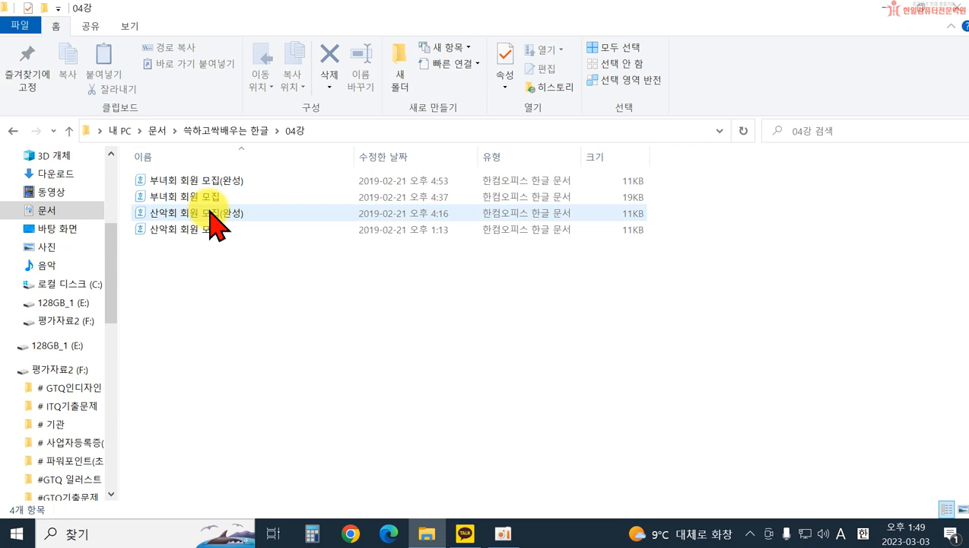
mouse_move(191, 232)
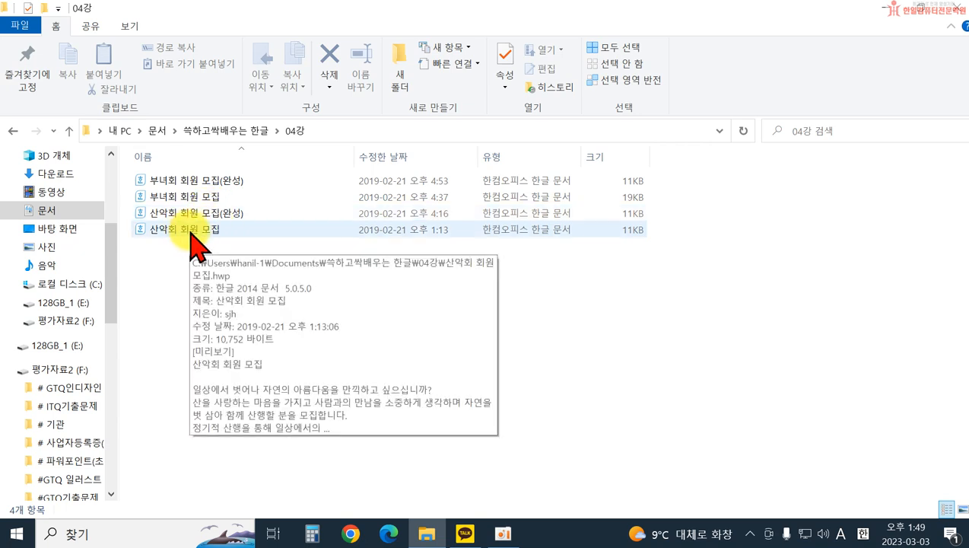
double_click(191, 233)
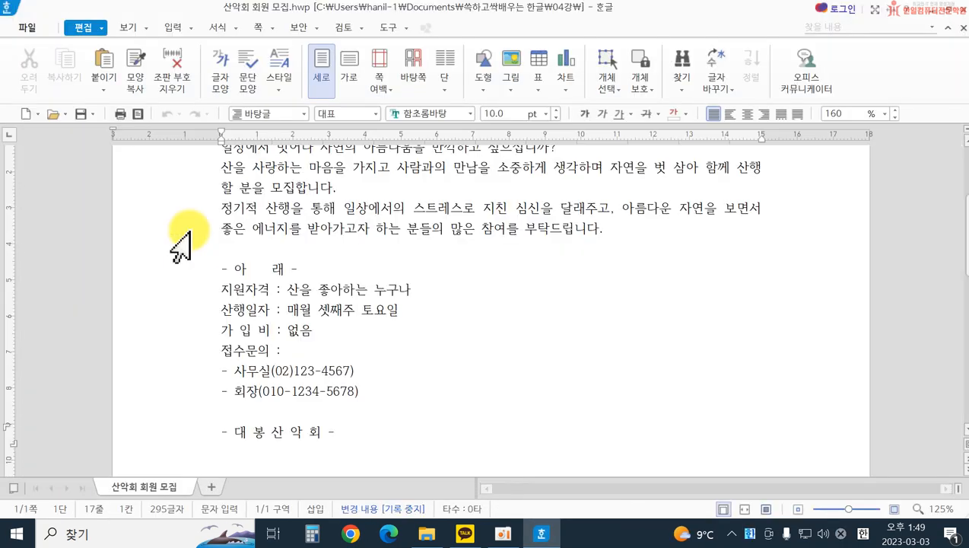
Step: Review the text of the 산악회 회원 모집 document, and close both the document and the 04강 folder window
scroll(487, 278, "up", 3)
scroll(581, 323, "down", 4)
scroll(582, 324, "up", 4)
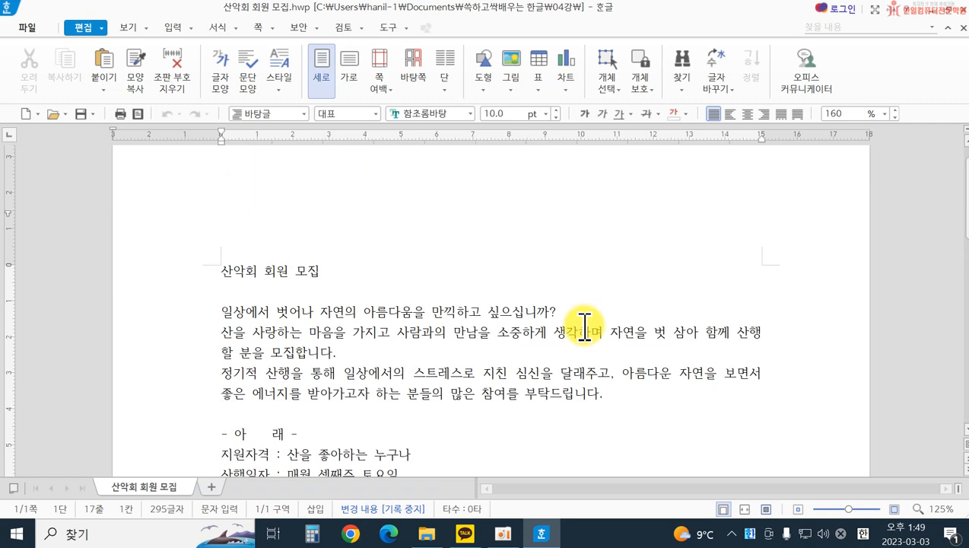
scroll(586, 329, "down", 3)
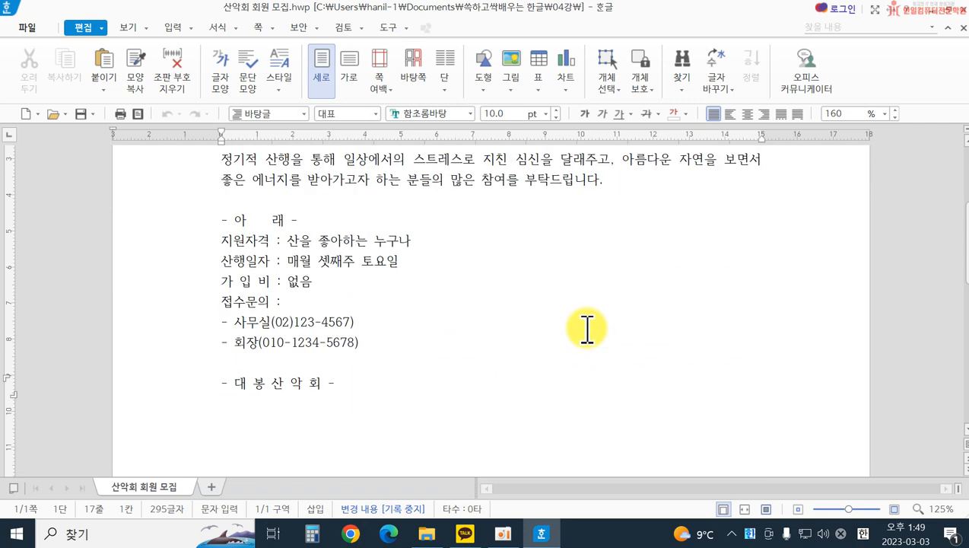
left_click(955, 8)
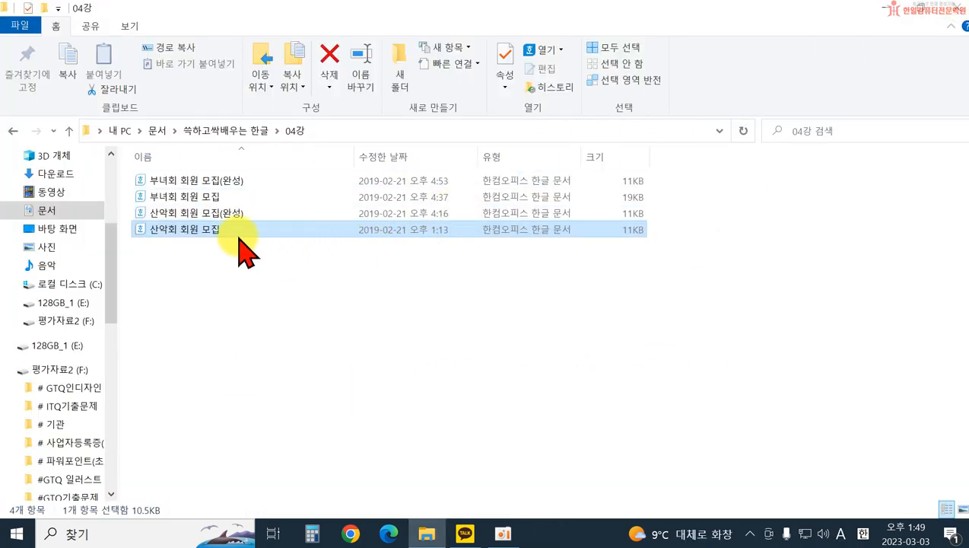
mouse_move(233, 236)
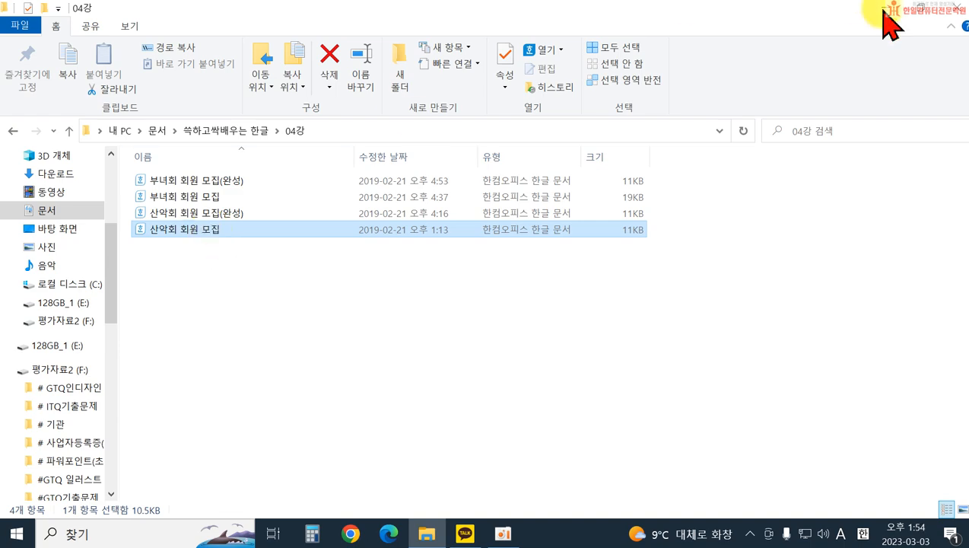
left_click(953, 13)
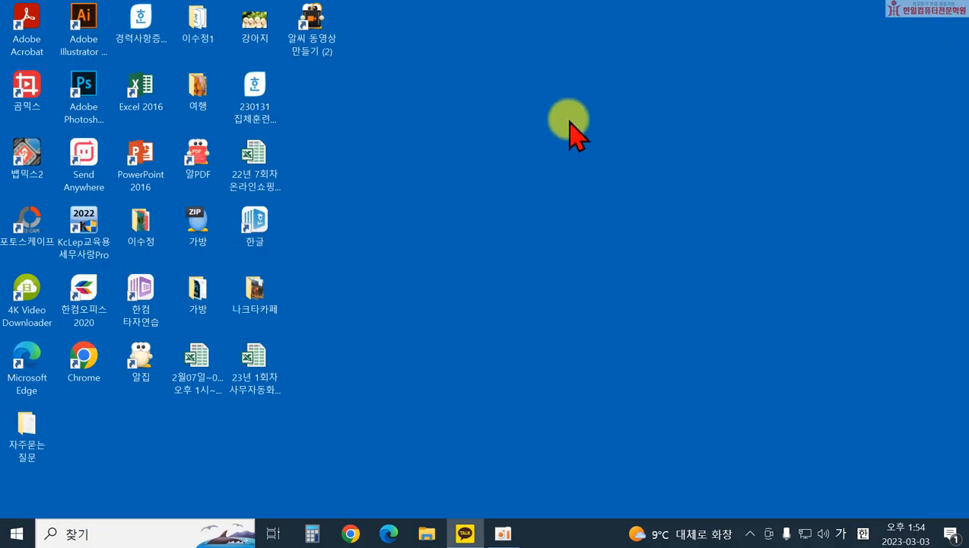
Step: Start 한글 and load the 산악회 회원 모집 file from the 04강 folder of 쓱하고싹배우는 한글 in the 문서 library
double_click(257, 228)
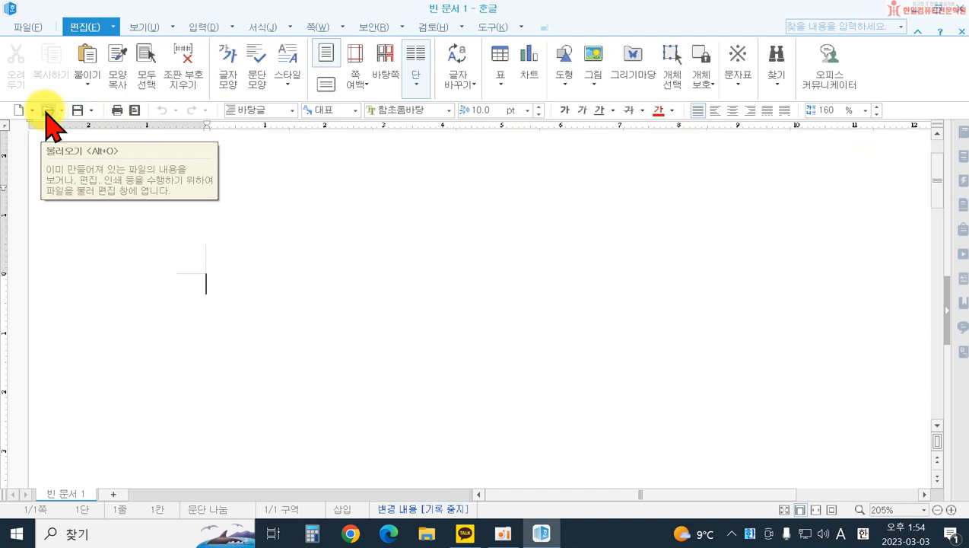
left_click(23, 28)
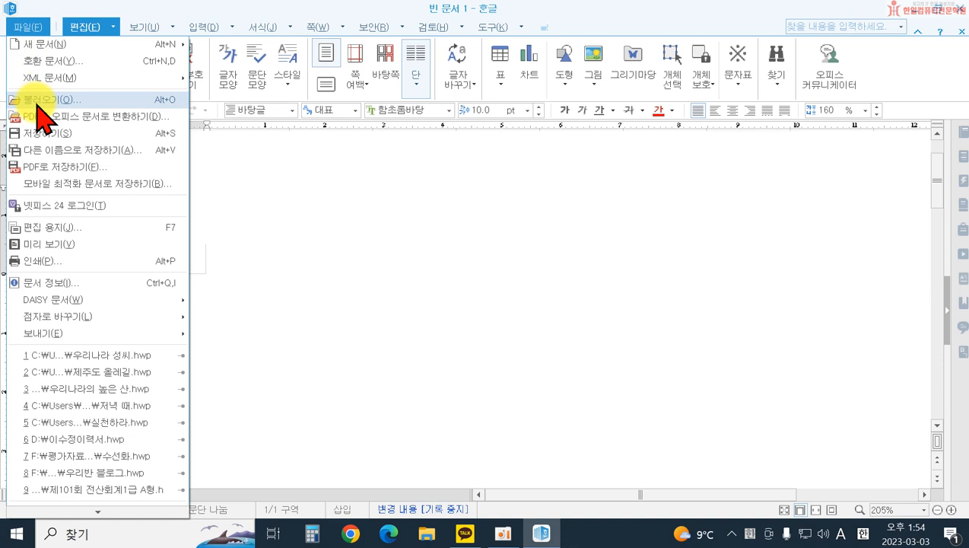
left_click(37, 104)
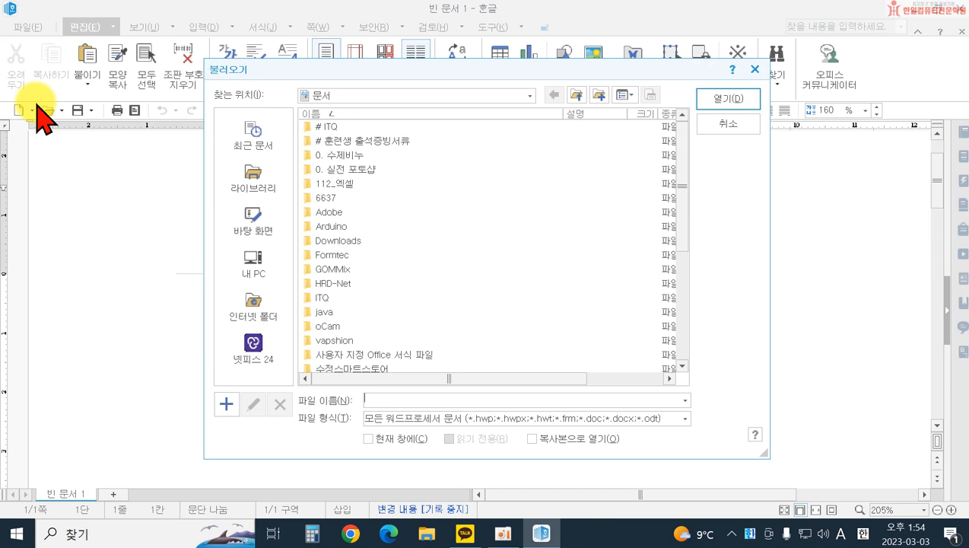
left_click(249, 188)
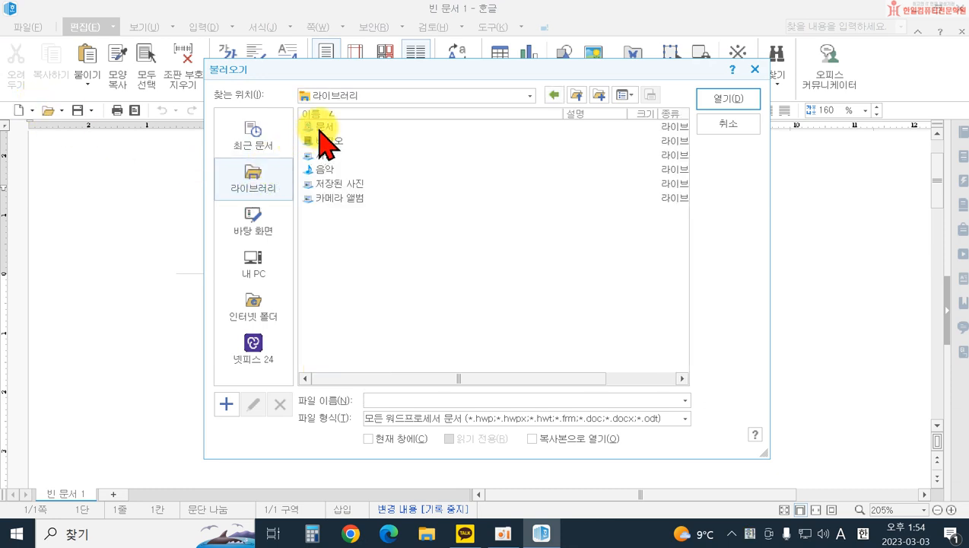
double_click(319, 128)
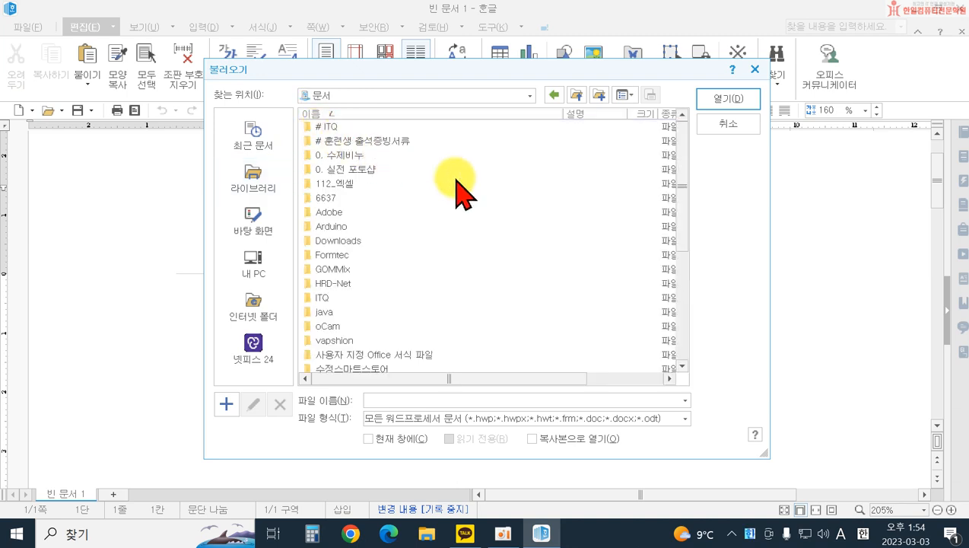
left_click_drag(679, 216, 679, 272)
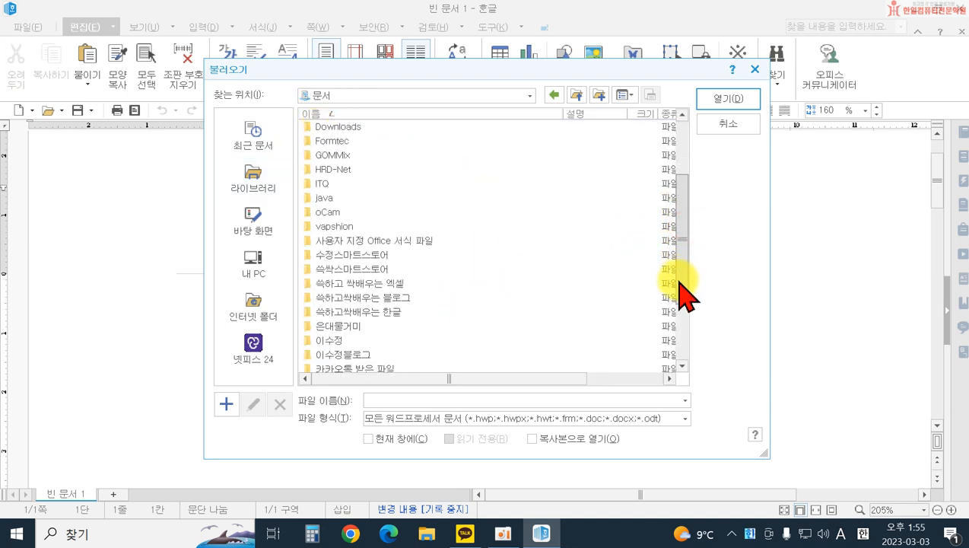
double_click(366, 311)
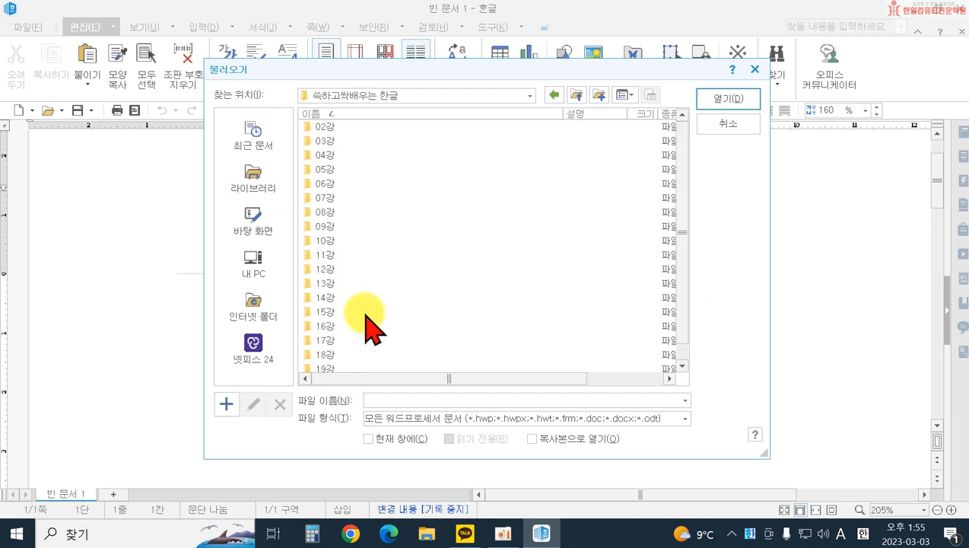
double_click(320, 156)
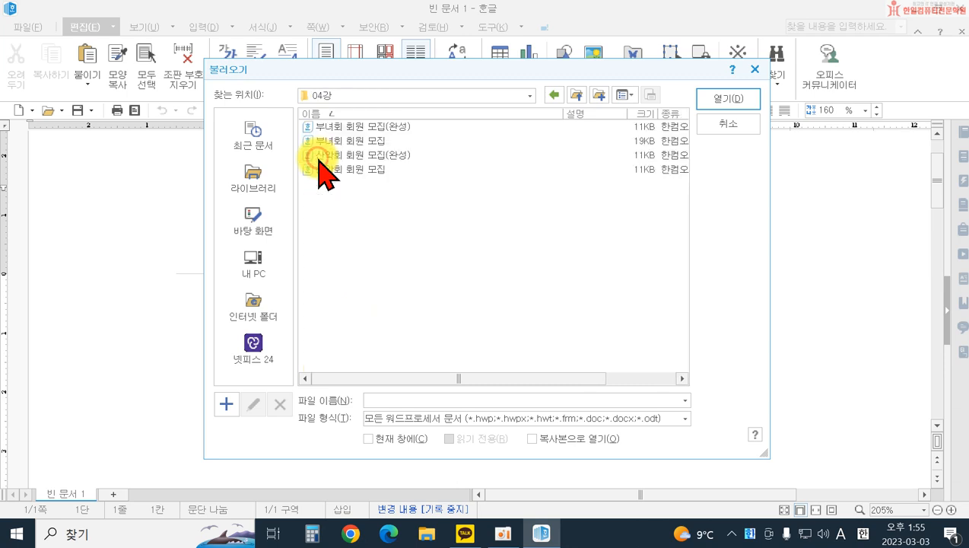
double_click(336, 169)
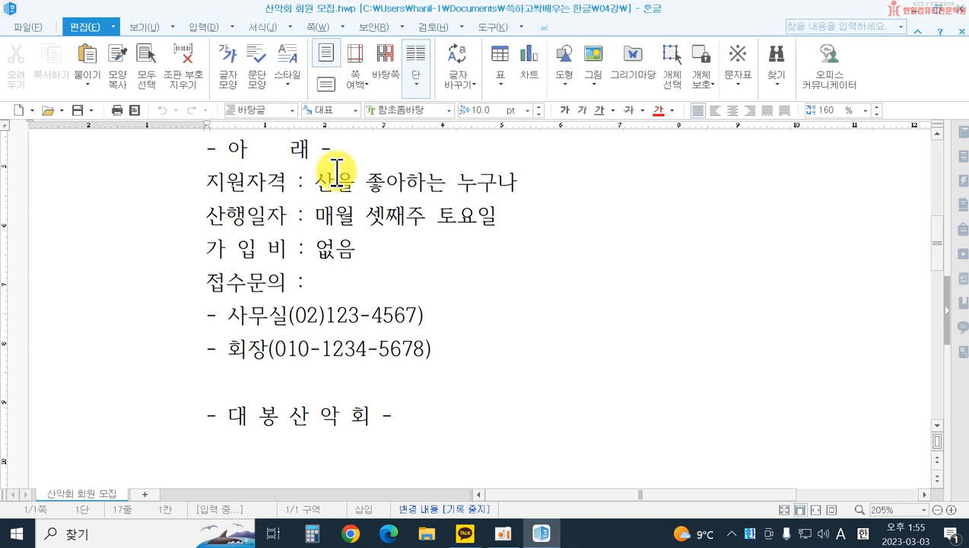
Step: Zoom the document out to 150% and look through the whole notice from its title to the closing line
scroll(581, 324, "up", 4)
scroll(636, 342, "down", 4)
scroll(636, 344, "down", 2, "ctrl")
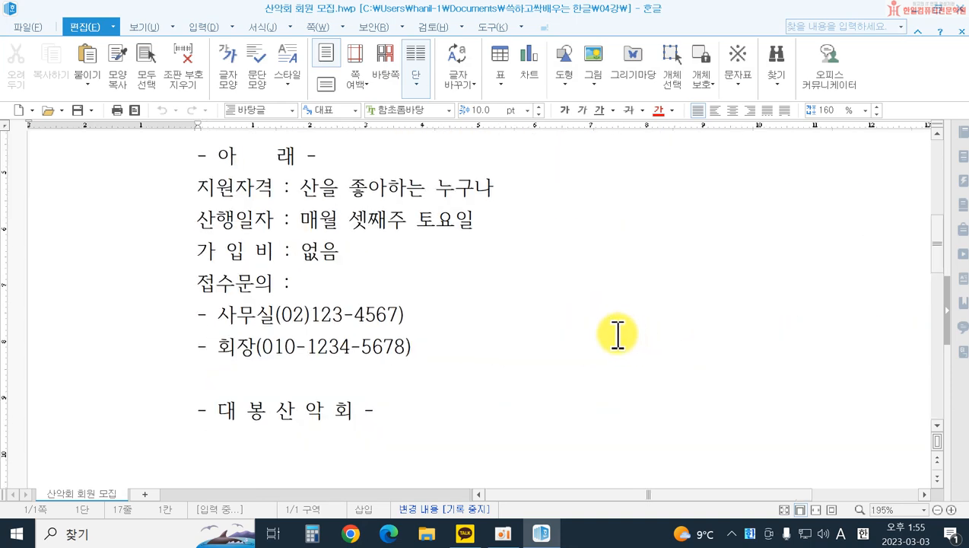
scroll(530, 309, "up", 4)
scroll(522, 315, "down", 4)
scroll(522, 315, "down", 1, "ctrl")
scroll(522, 315, "down", 5, "ctrl")
scroll(523, 314, "up", 5)
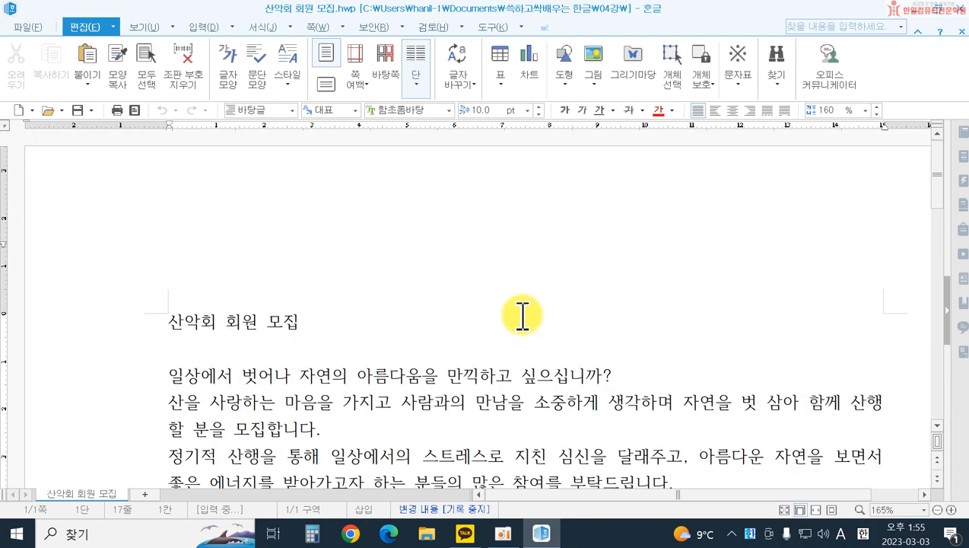
scroll(523, 315, "down", 5)
scroll(521, 310, "down", 4, "ctrl")
scroll(521, 310, "up", 5)
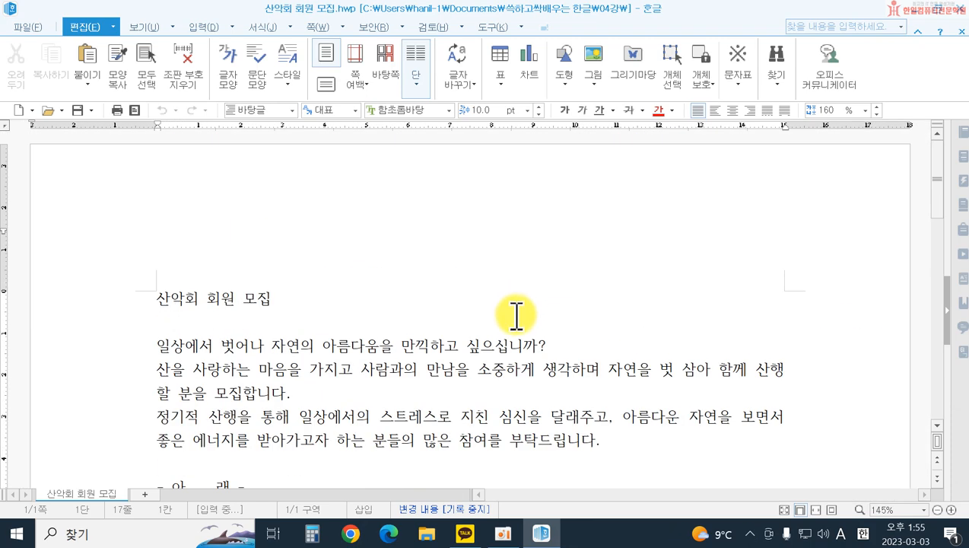
scroll(516, 314, "down", 5)
scroll(511, 317, "up", 5)
scroll(502, 315, "up", 1, "ctrl")
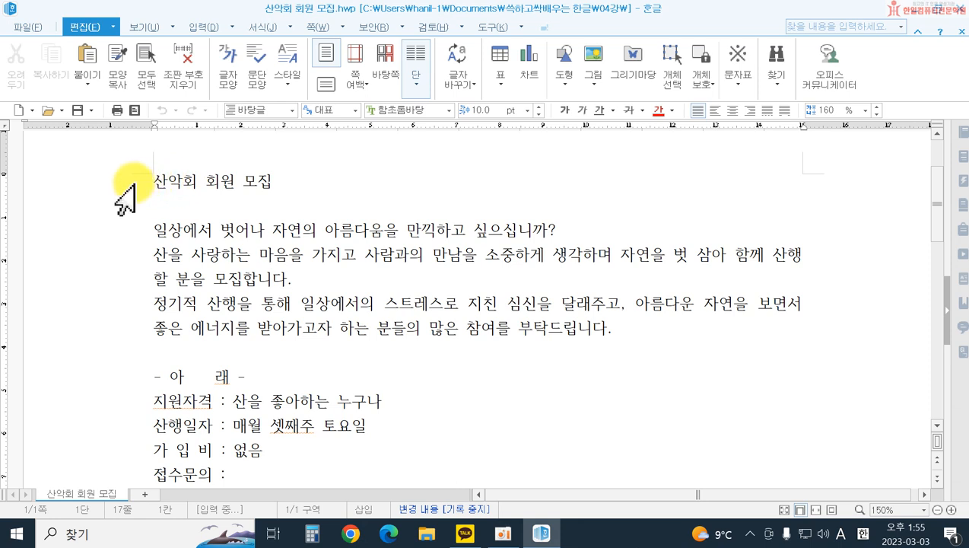
Step: Select all the text of the notice and set its font to 휴먼엑스포
left_click_drag(122, 190, 114, 525)
scroll(457, 304, "up", 5)
scroll(318, 342, "down", 3)
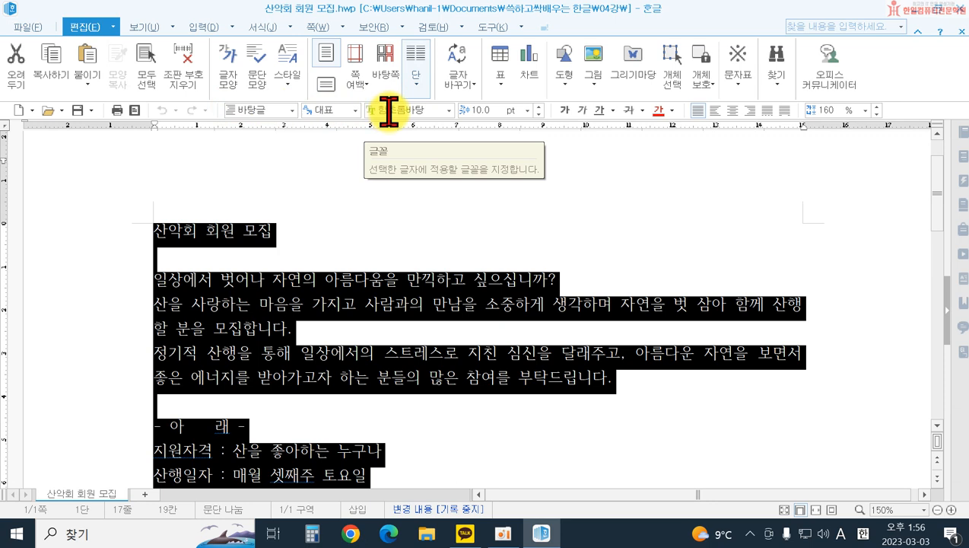
left_click(448, 119)
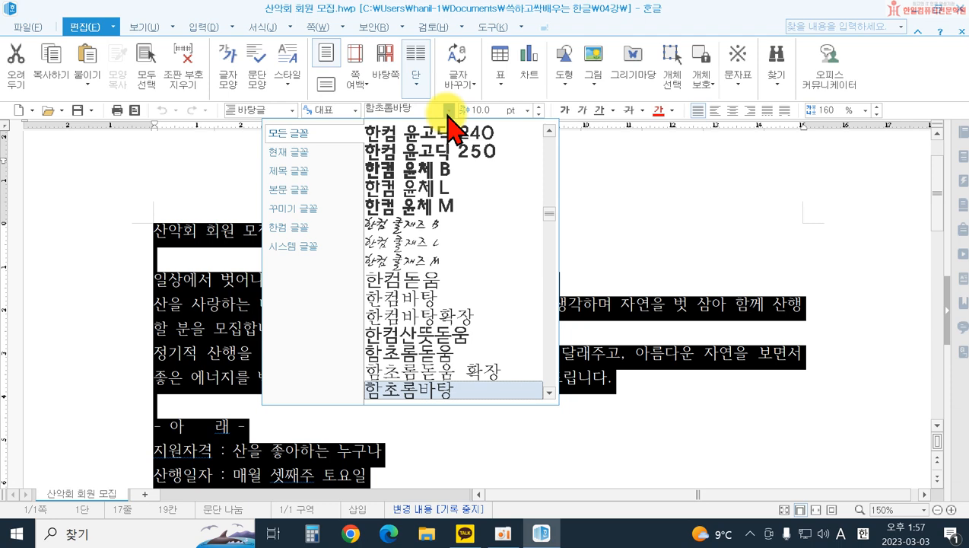
scroll(460, 221, "down", 1)
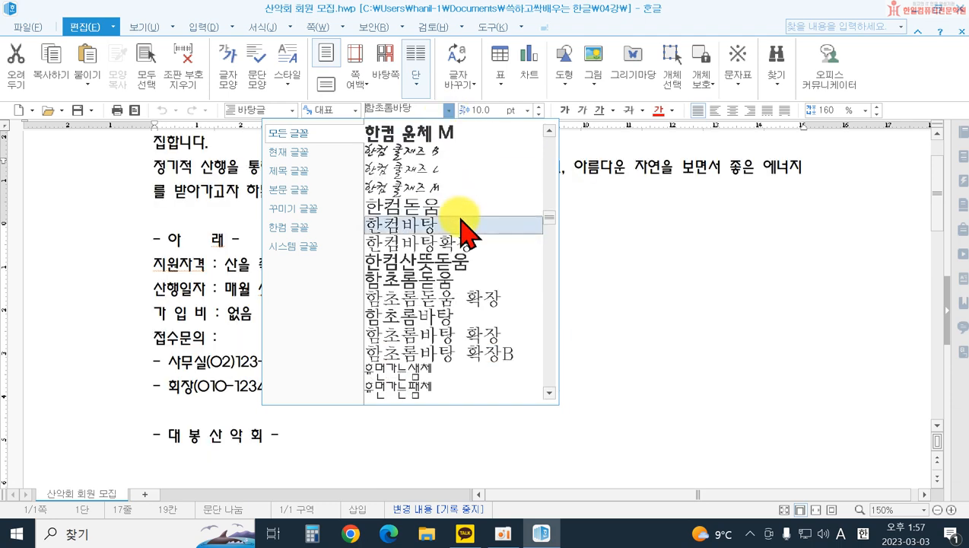
scroll(460, 224, "down", 3)
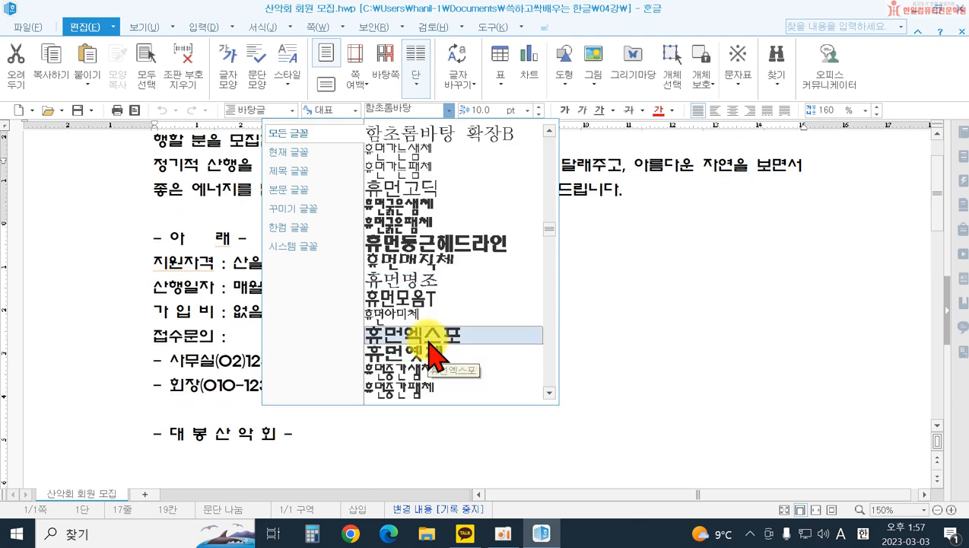
left_click(429, 338)
scroll(418, 335, "up", 5)
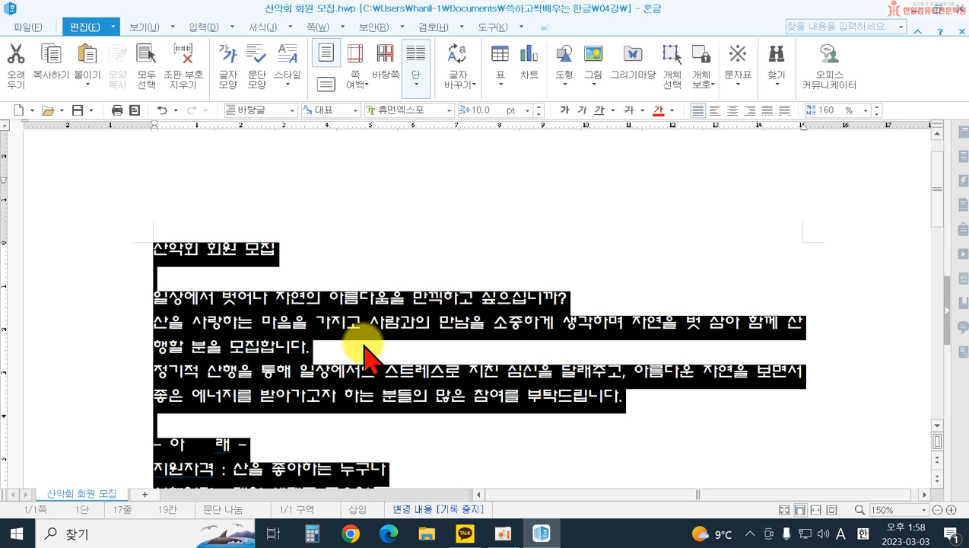
Step: Set the title line 산악회 회원 모집 to 32 pt and colour its text blue
left_click(107, 256)
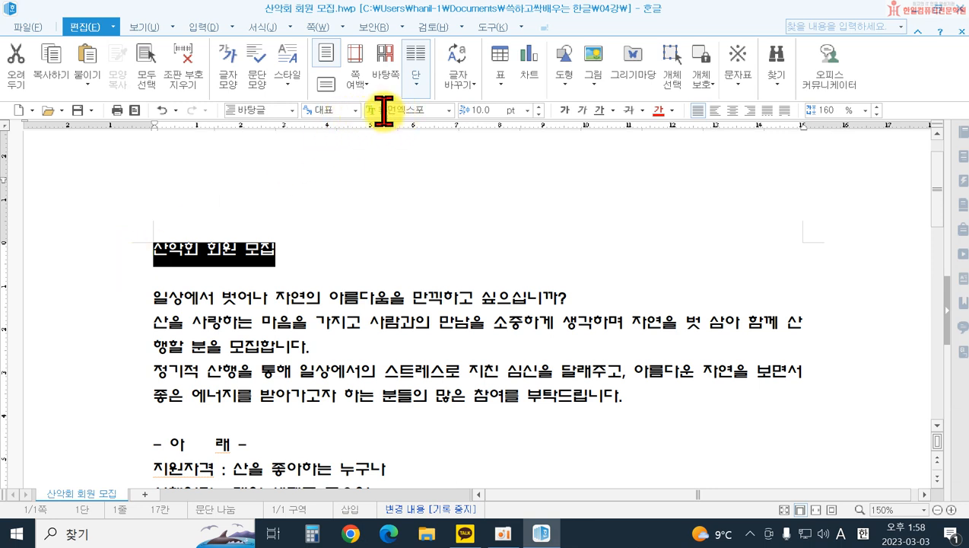
left_click(528, 111)
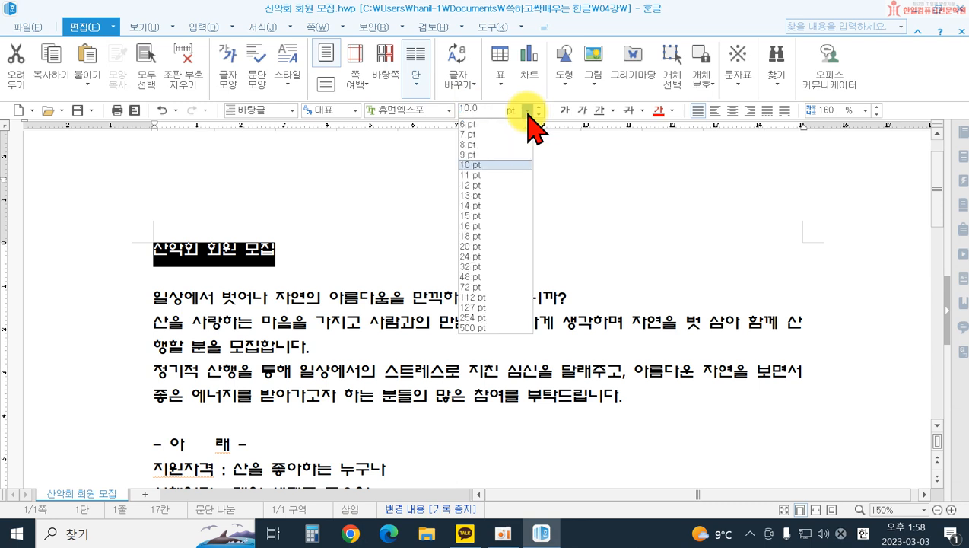
left_click(498, 266)
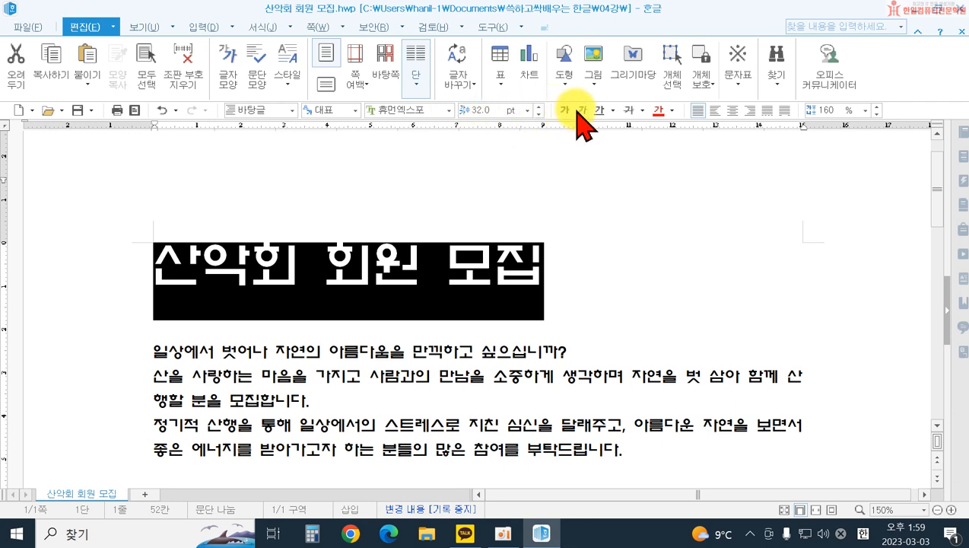
left_click(672, 113)
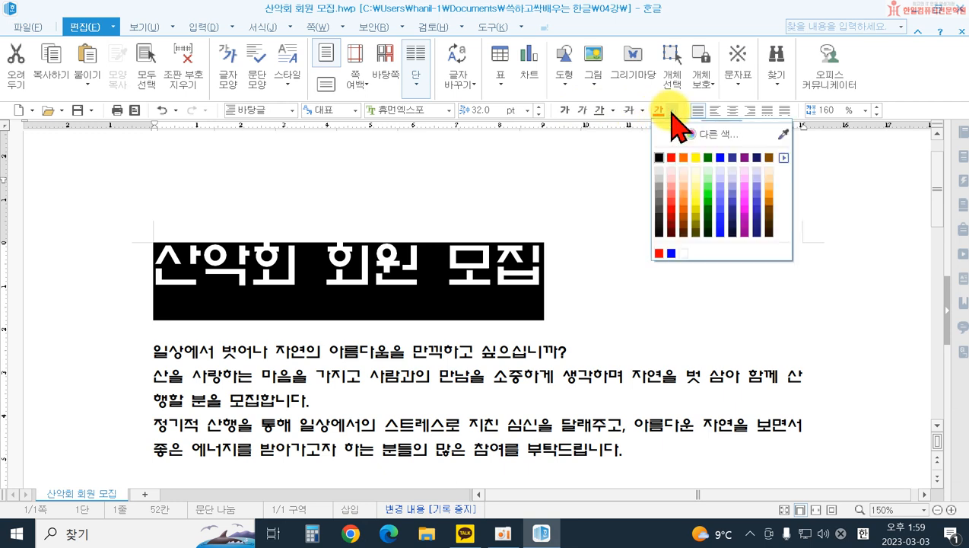
left_click(719, 158)
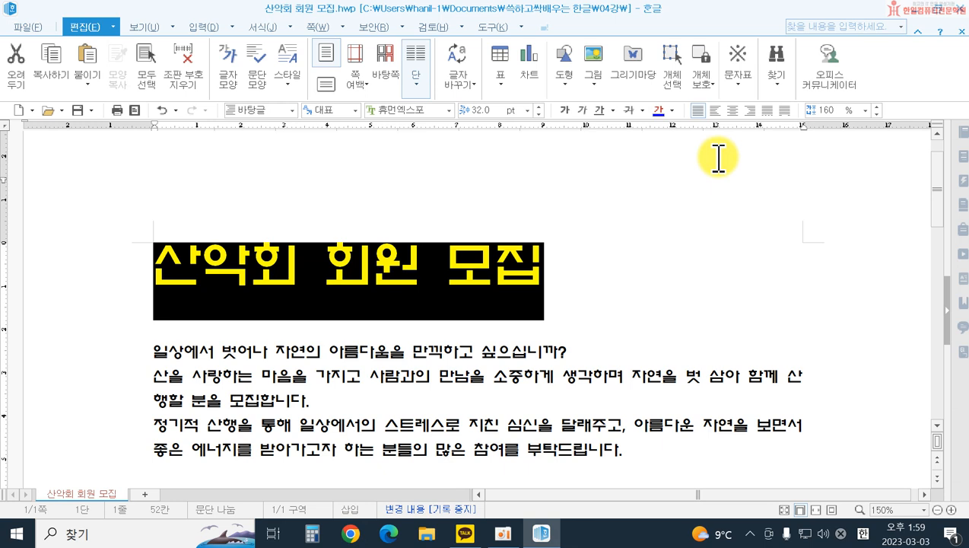
Step: Reapply blue (RGB 0,0,255) as the text colour of the title line 산악회 회원 모집 and deselect it
left_click(672, 111)
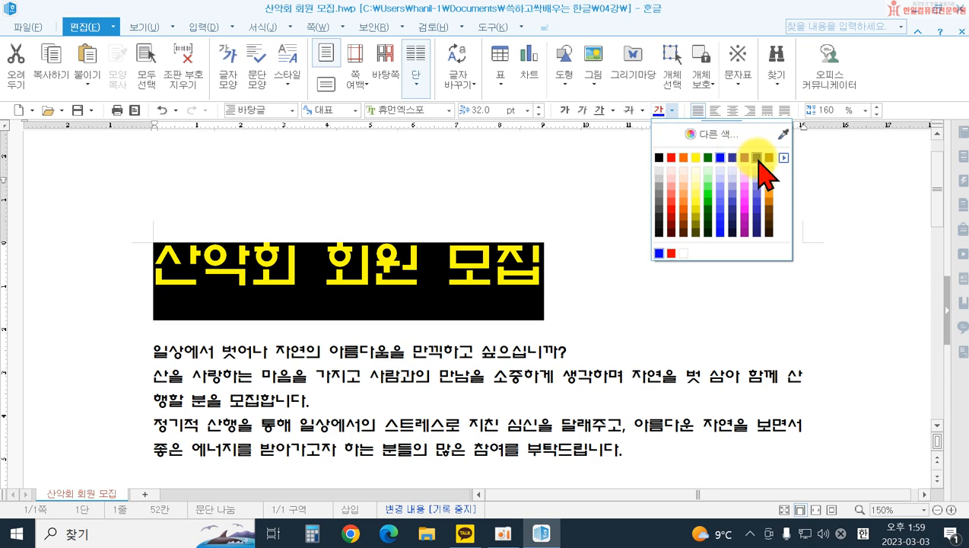
left_click(783, 158)
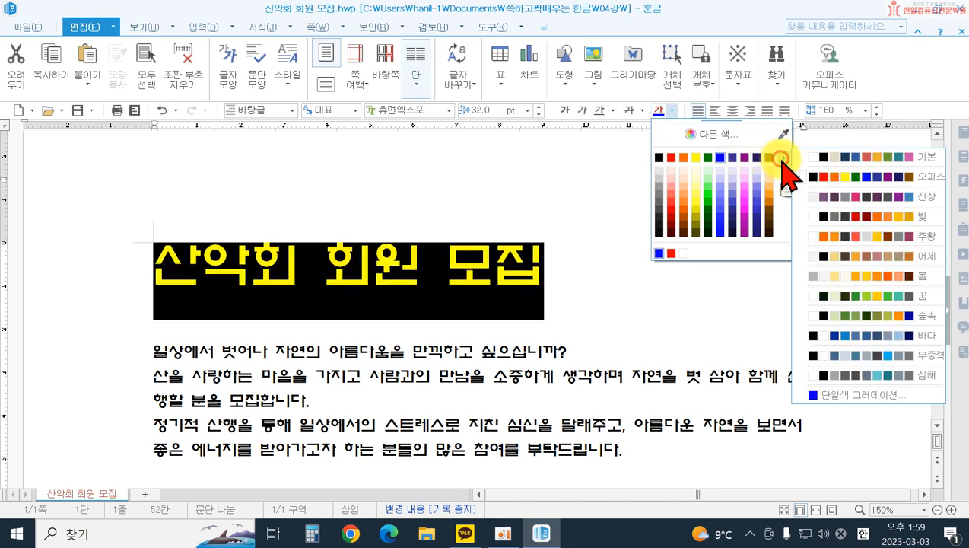
left_click(722, 159)
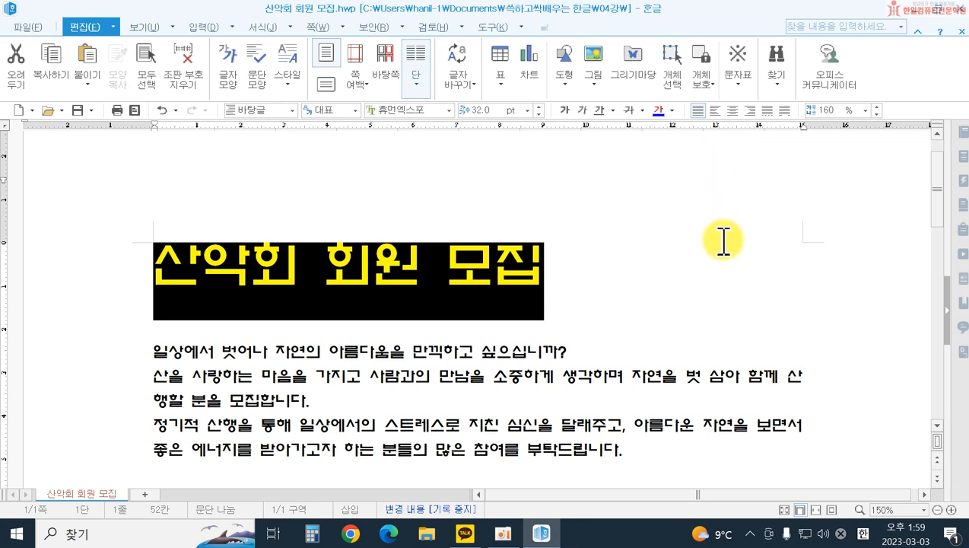
left_click(727, 263)
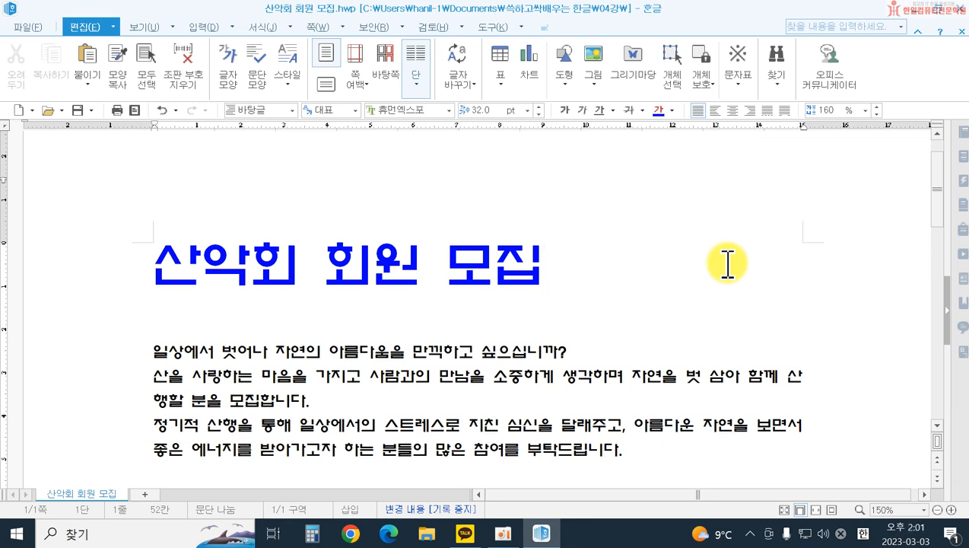
Step: Select the title line 산악회 회원 모집 and centre-align it with 가운데 정렬
left_click(503, 266)
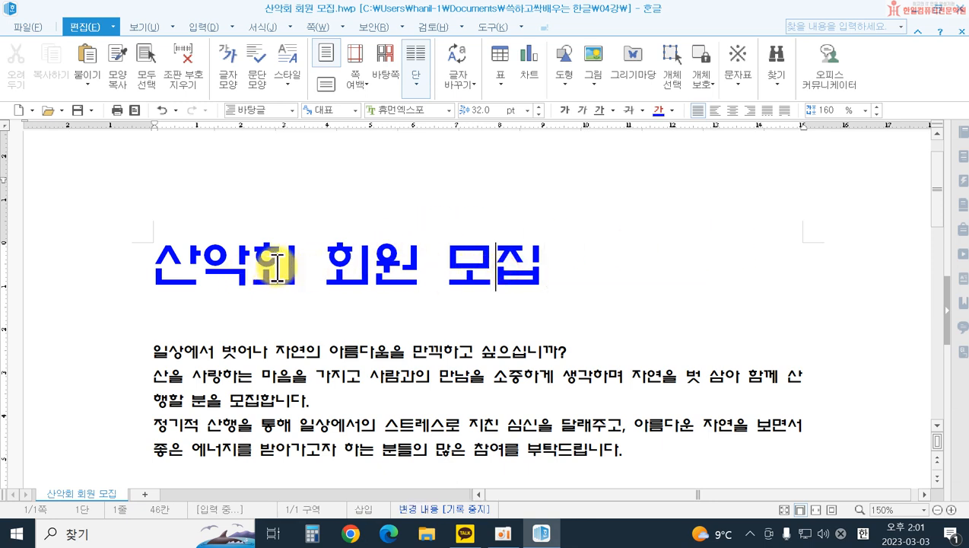
left_click(118, 277)
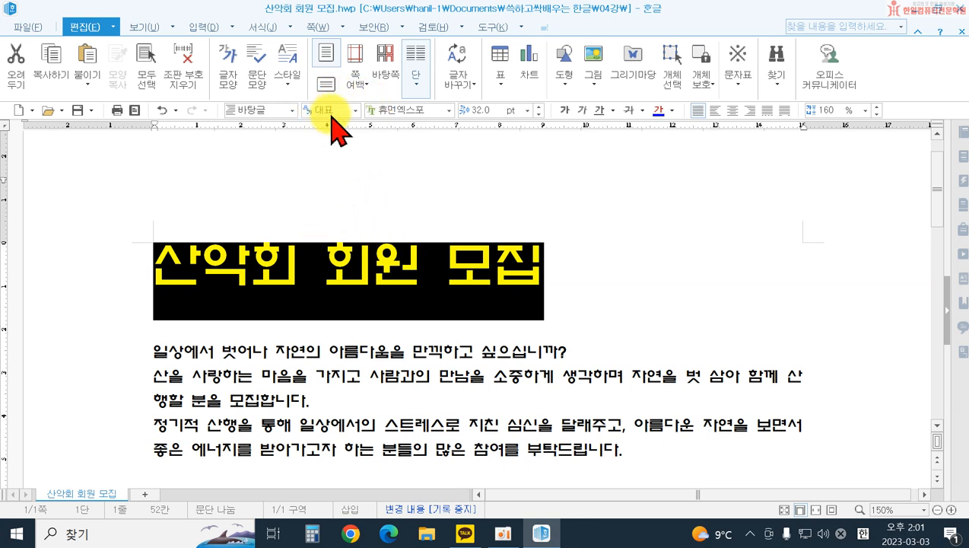
left_click(730, 115)
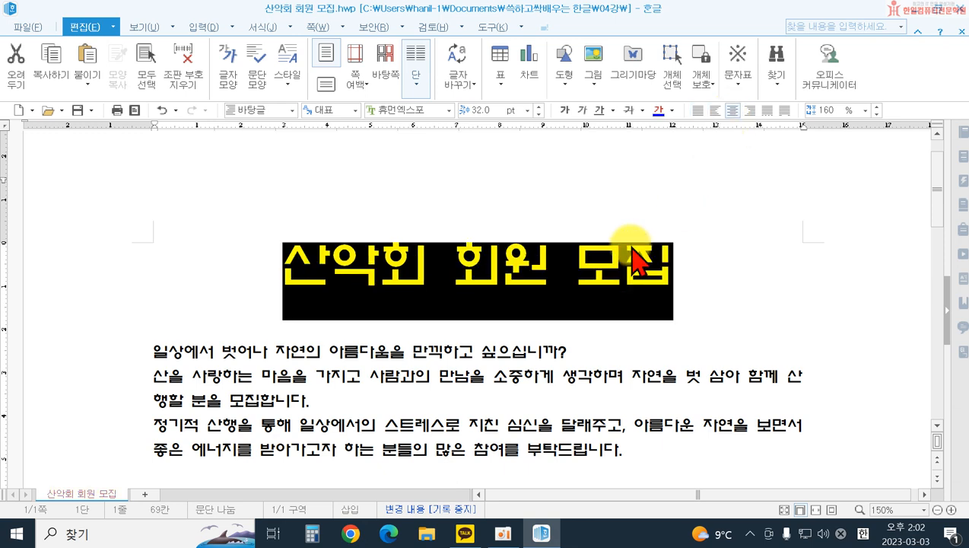
left_click(582, 309)
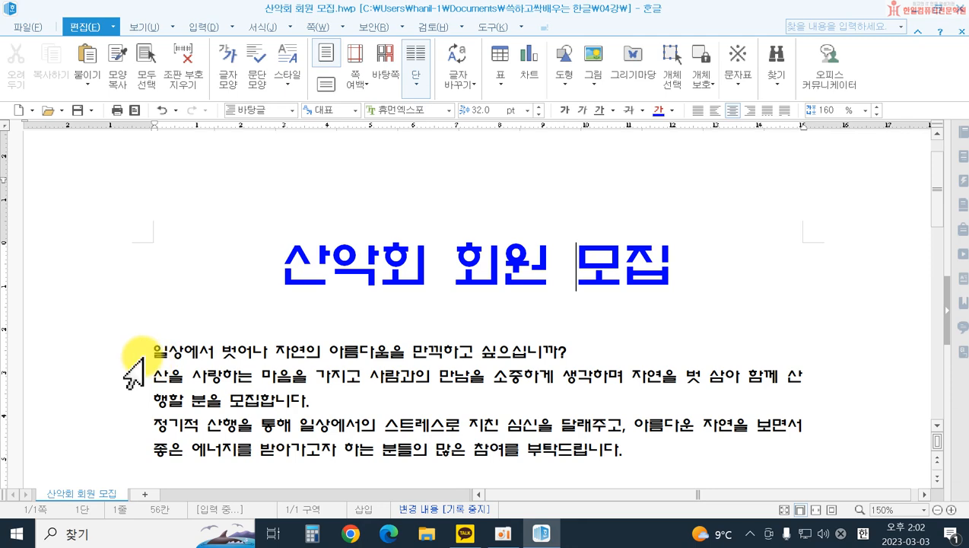
Step: Select all the body text from the first sentence to the closing line and set its font size to 14 pt
left_click_drag(139, 353, 112, 536)
scroll(305, 371, "up", 5)
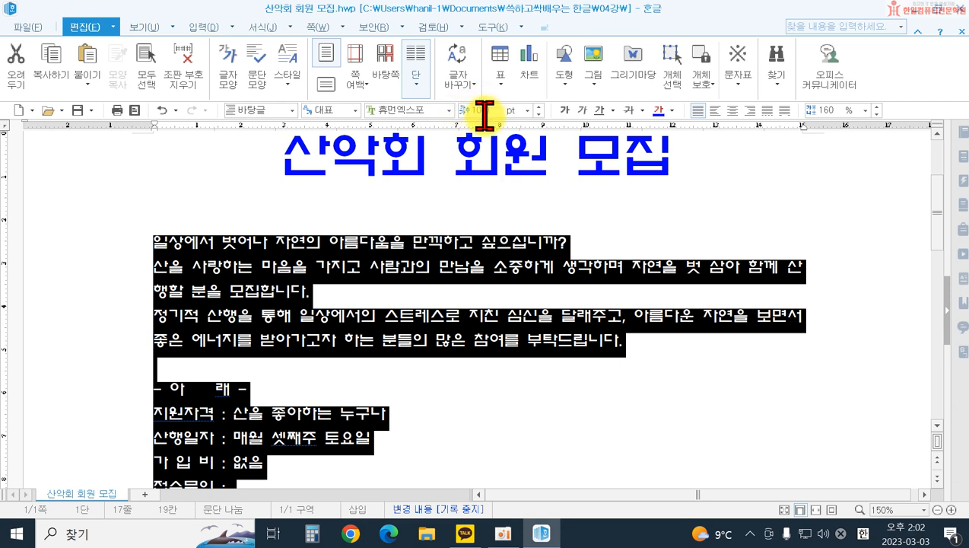
left_click(527, 110)
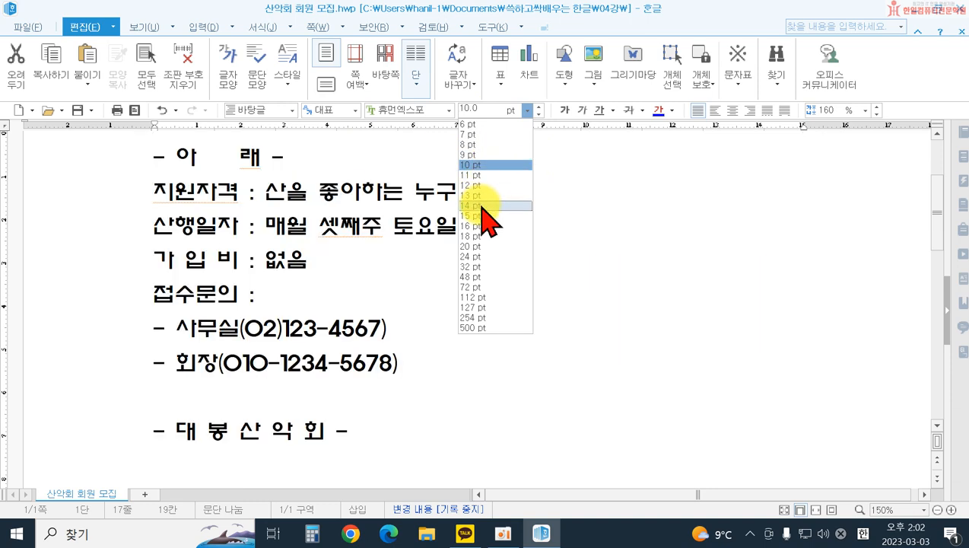
left_click(480, 205)
scroll(563, 223, "up", 8)
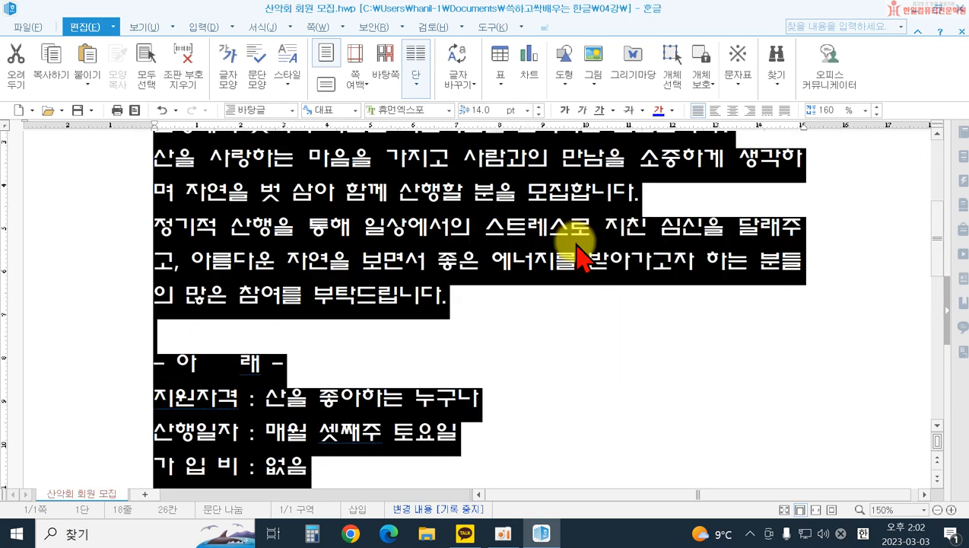
scroll(602, 326, "up", 2)
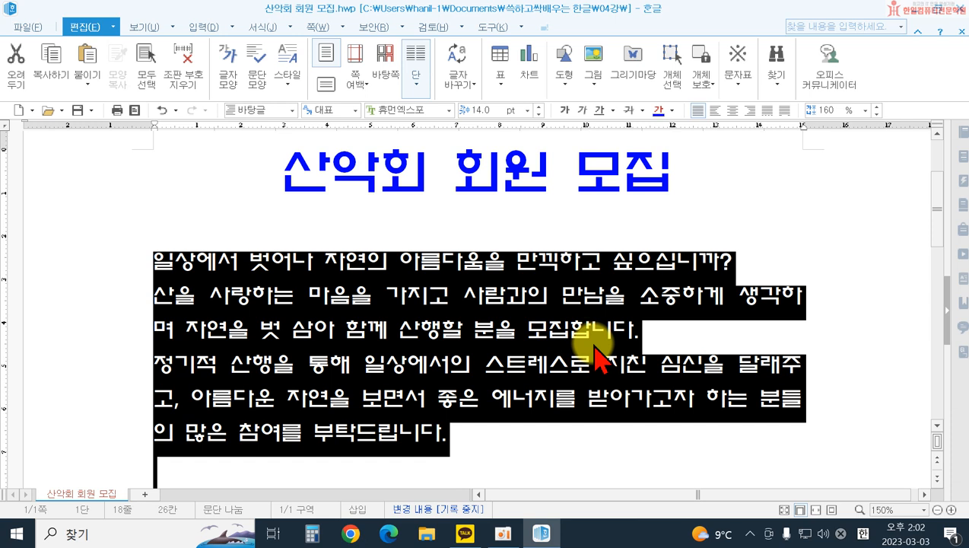
left_click(529, 112)
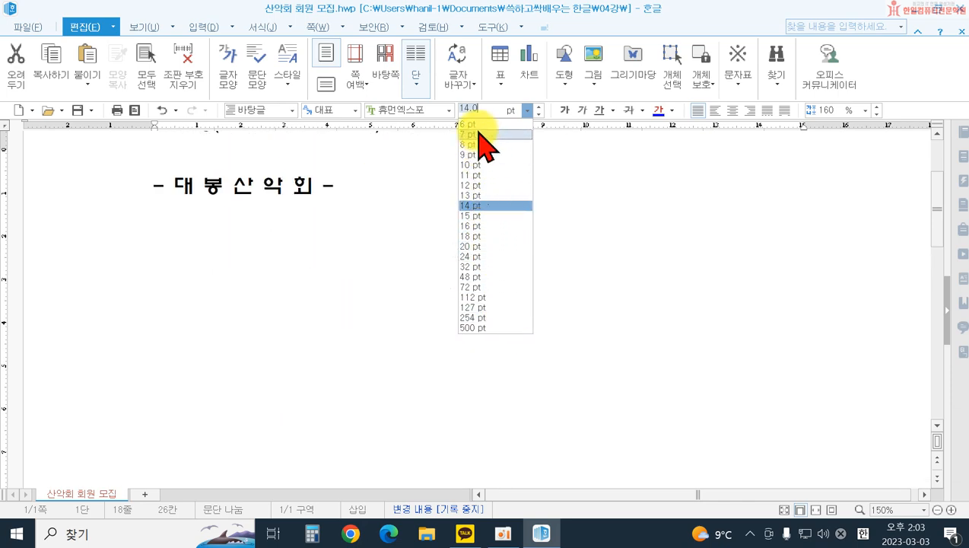
left_click(473, 109)
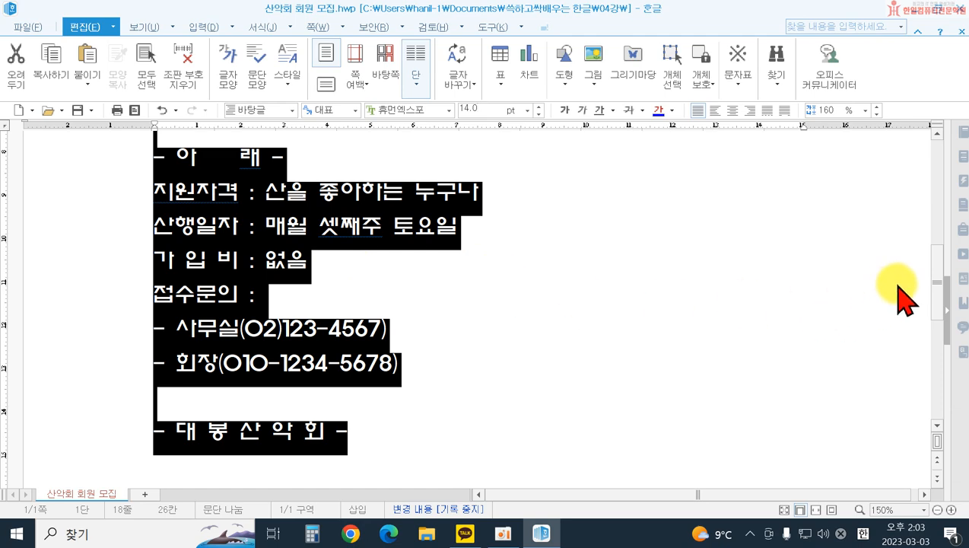
left_click_drag(931, 273, 920, 216)
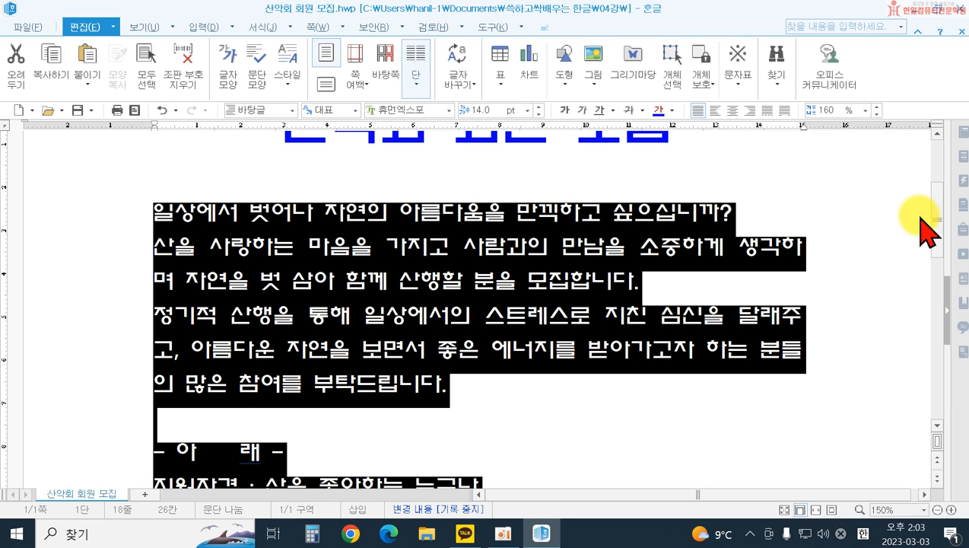
Step: Centre-align the - 아 래 - line above the application details
scroll(573, 346, "down", 3)
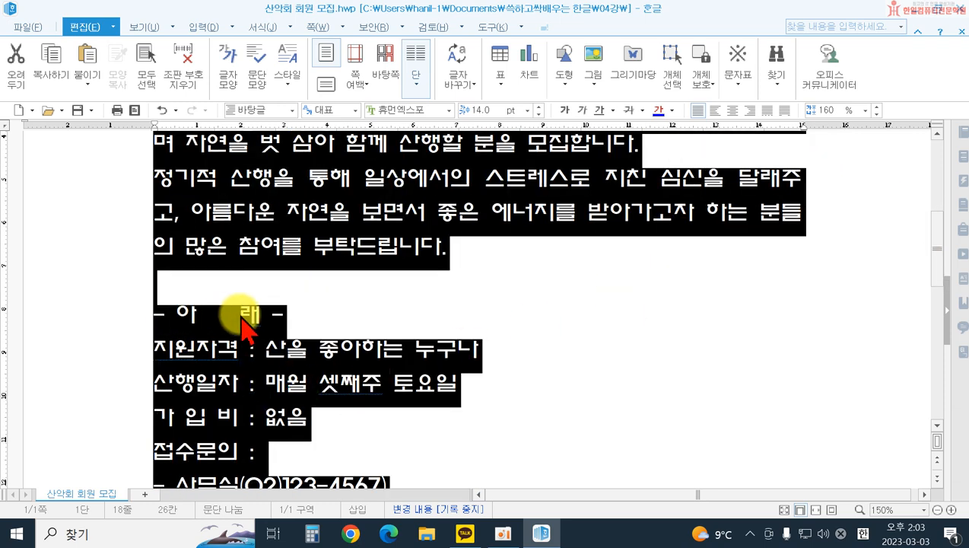
left_click(278, 315)
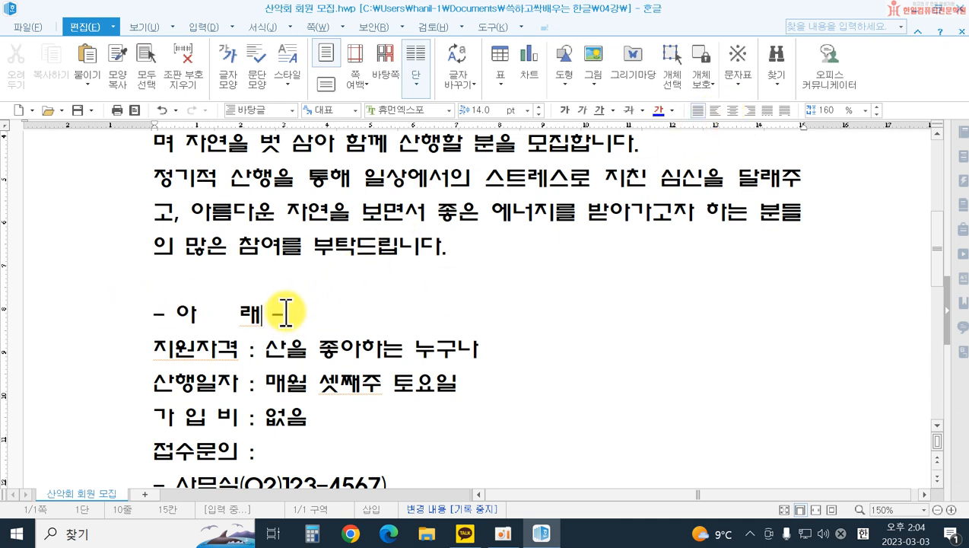
left_click(736, 112)
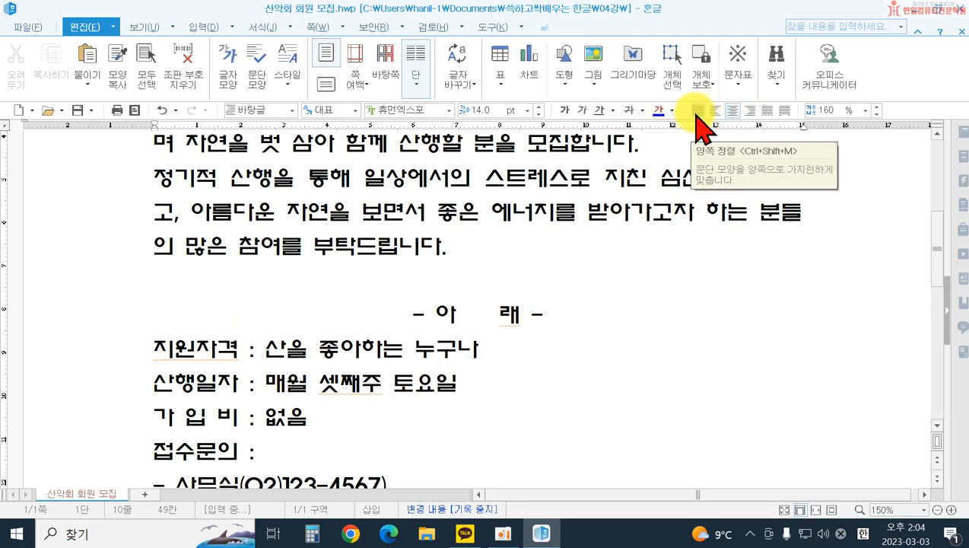
Step: Apply distributed alignment (나눔 정렬) to the closing line - 대 봉 산 악 회 -
scroll(687, 131, "down", 3)
scroll(546, 344, "down", 1)
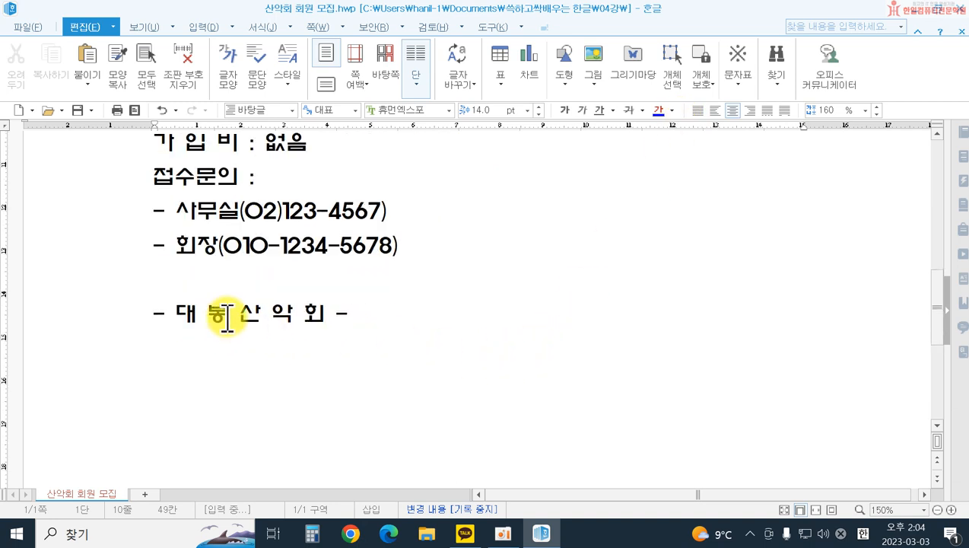
left_click(227, 318)
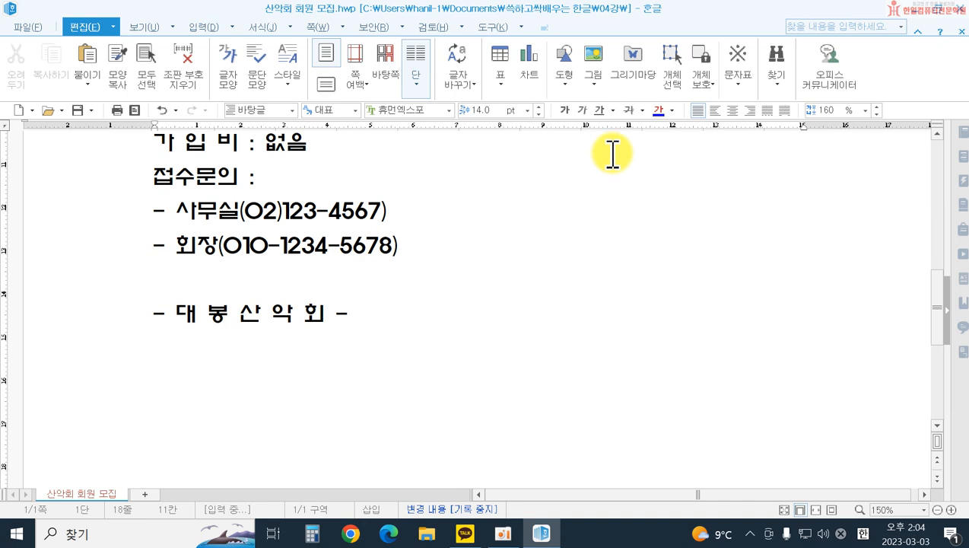
left_click(789, 112)
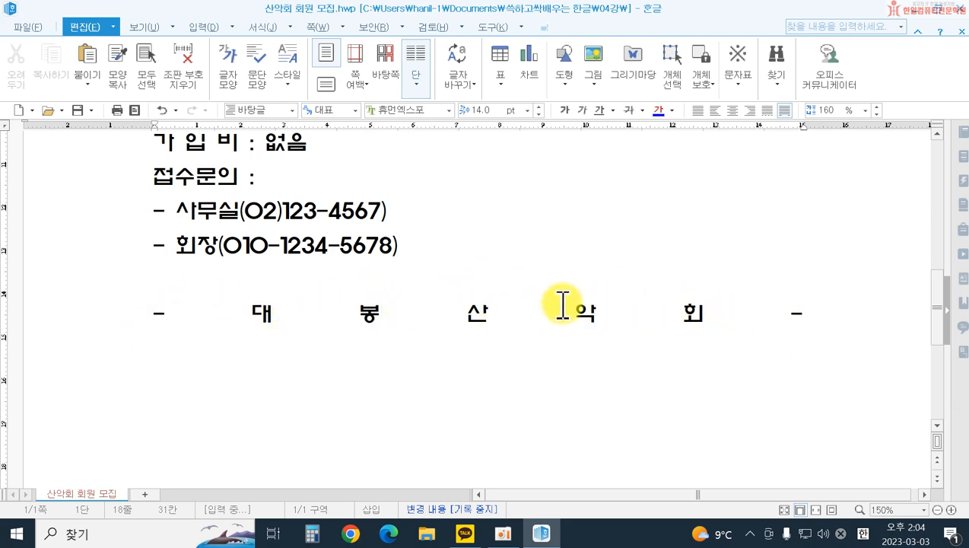
Step: Underline the text 매월 셋째주 토요일 in the 산행일자 line
scroll(743, 320, "up", 3)
scroll(742, 319, "up", 3)
scroll(742, 319, "down", 2)
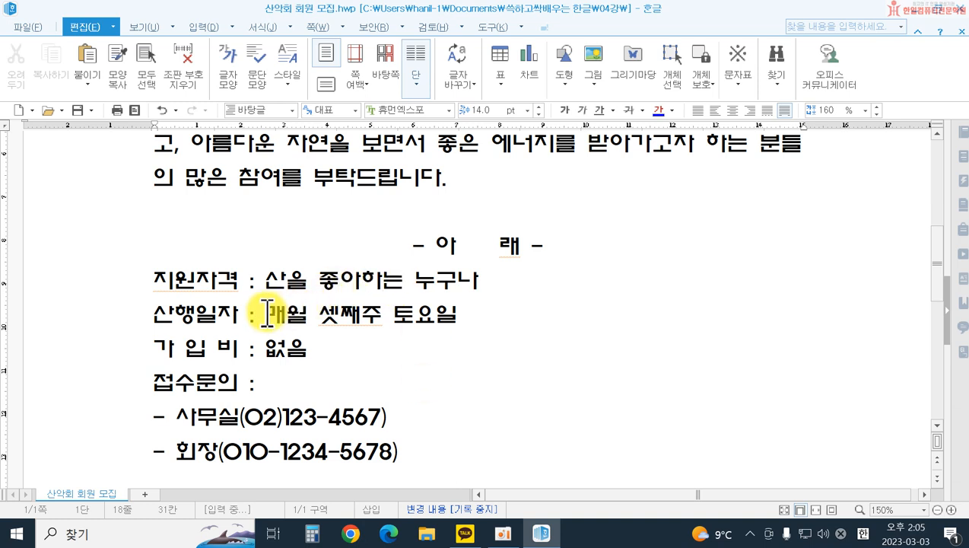
left_click_drag(266, 313, 530, 318)
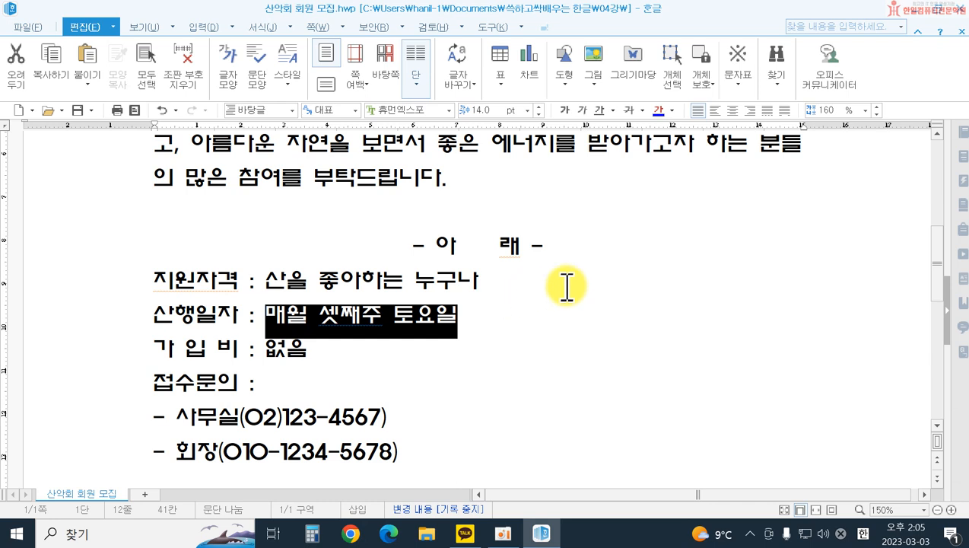
left_click(599, 111)
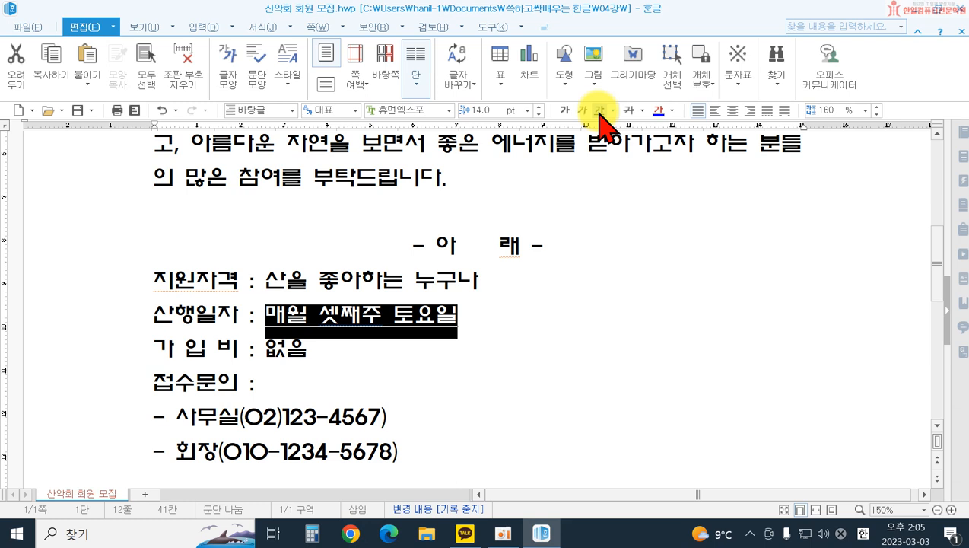
left_click(651, 287)
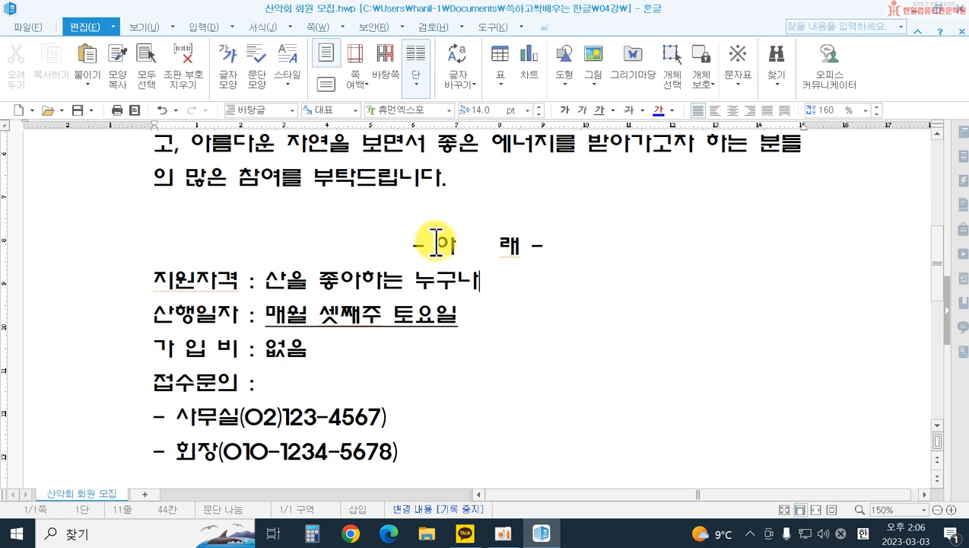
Step: Set the font colour of the text 아 래 in the centred line to white from the 기본 colour theme
left_click_drag(436, 242, 513, 245)
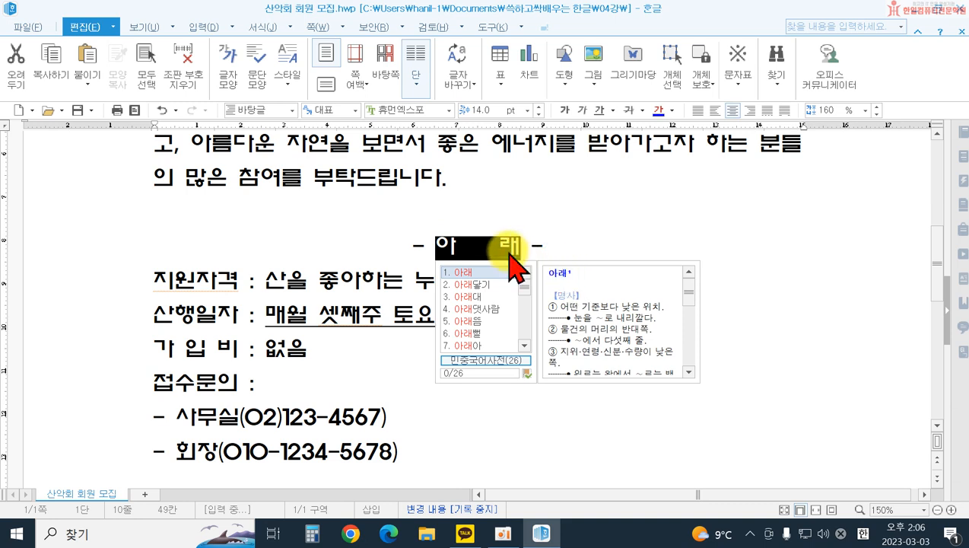
left_click(261, 27)
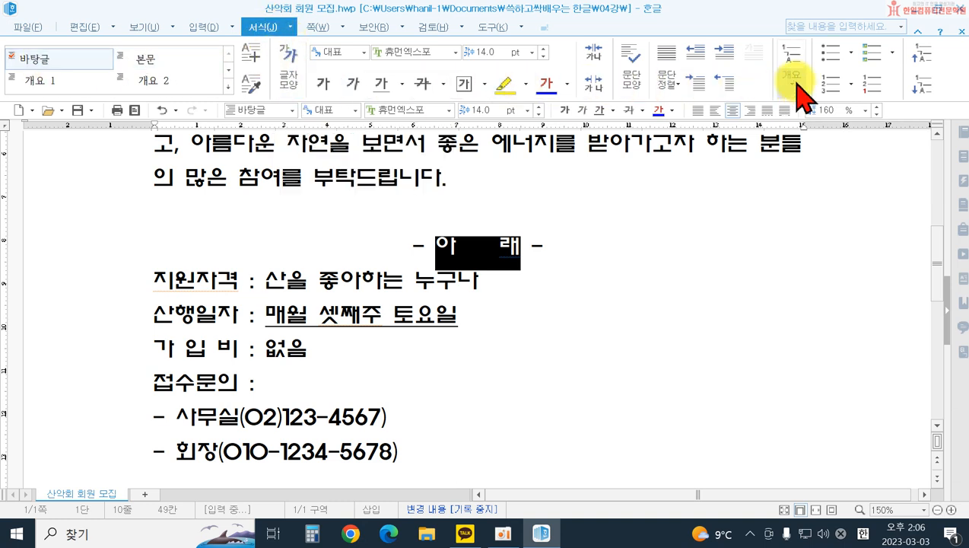
left_click(295, 70)
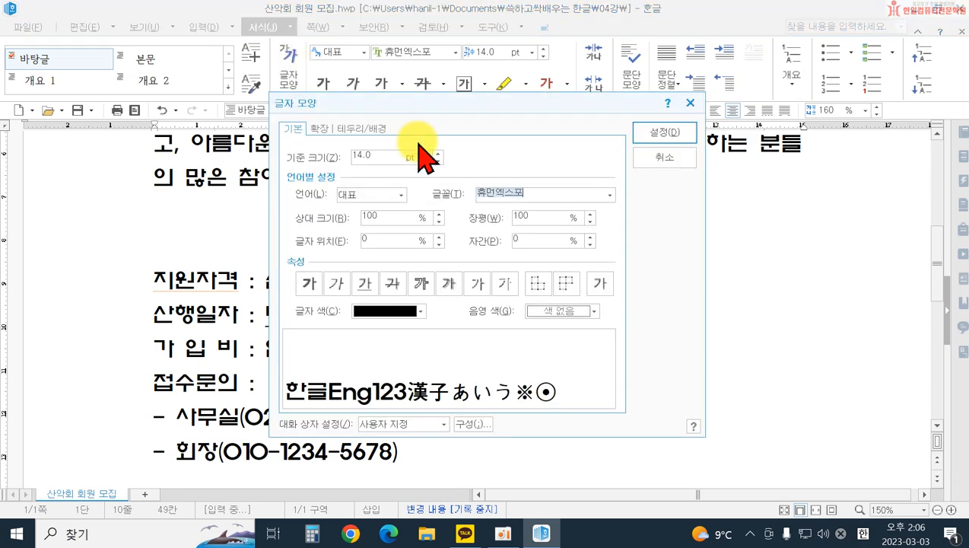
left_click_drag(411, 103, 682, 137)
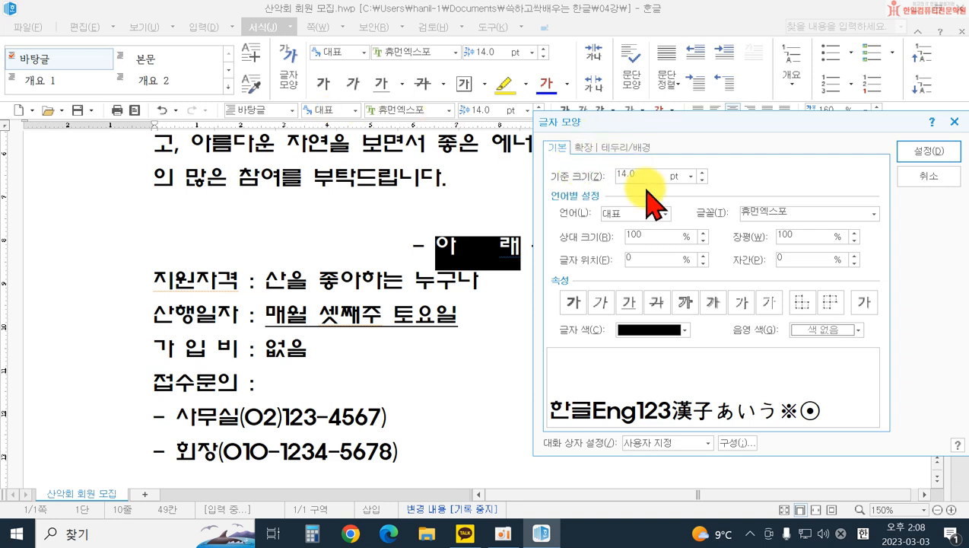
left_click(636, 333)
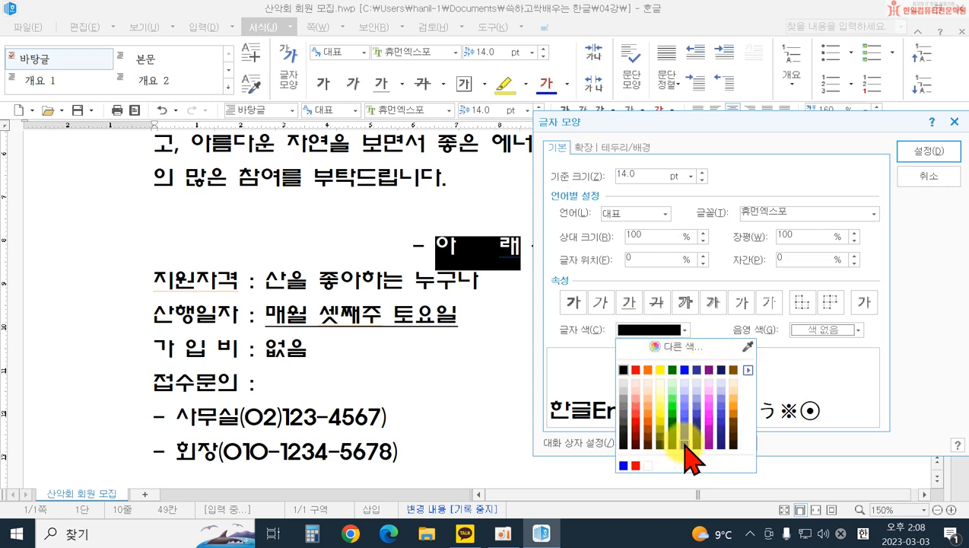
left_click(748, 373)
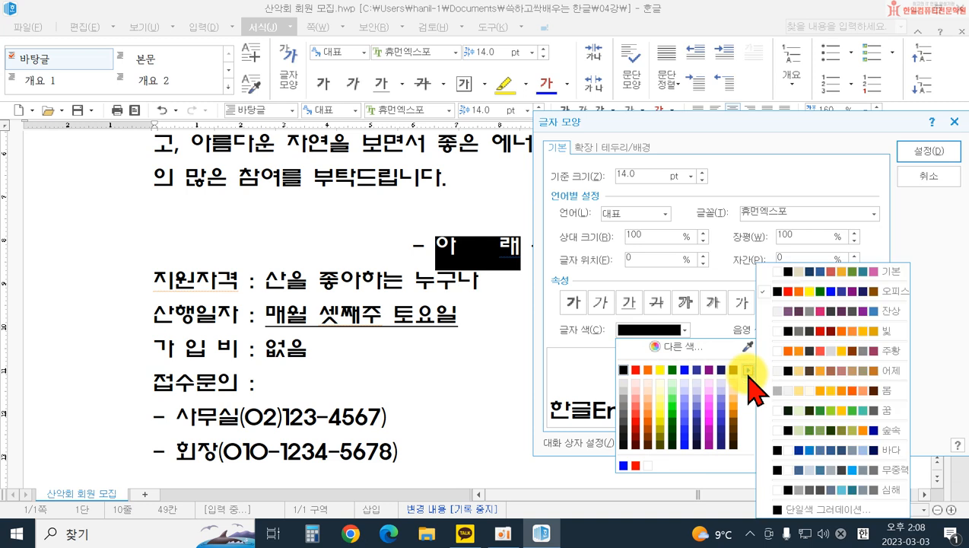
left_click(839, 278)
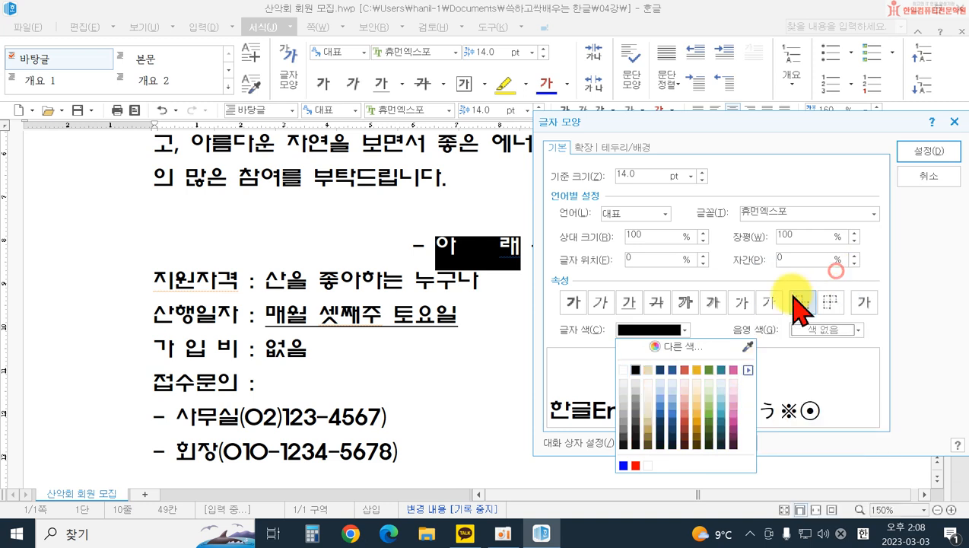
left_click(623, 369)
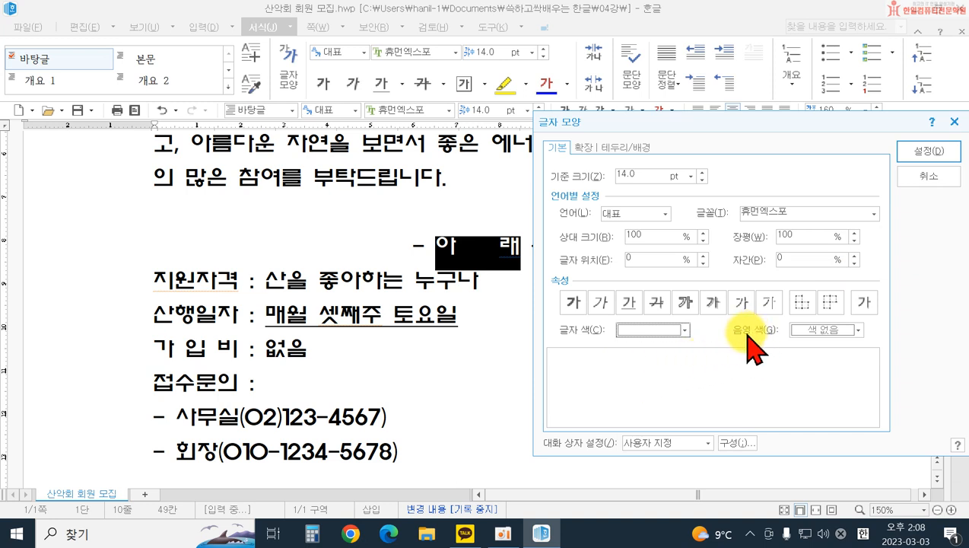
Step: Set the shading colour (음영 색) of 아 래 to black and apply the character formatting
left_click(804, 332)
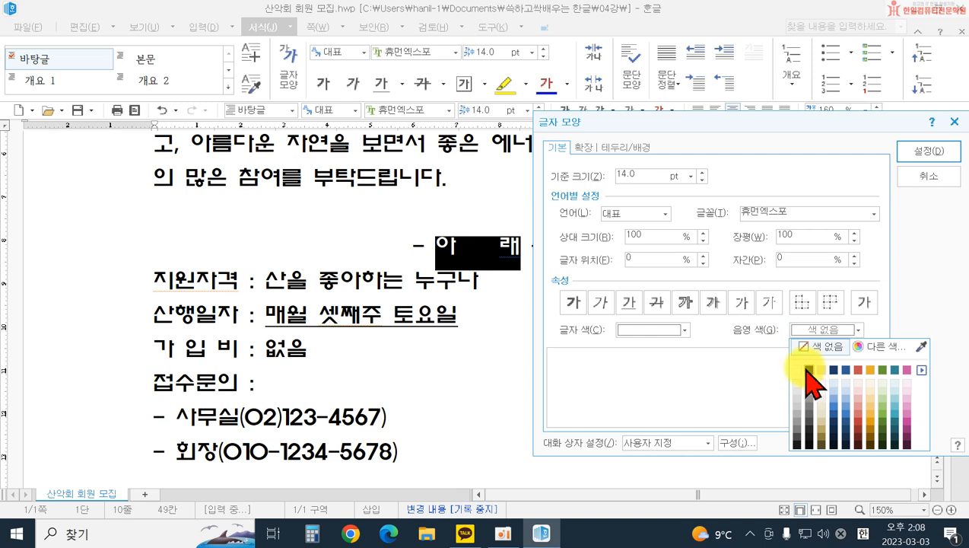
left_click(808, 370)
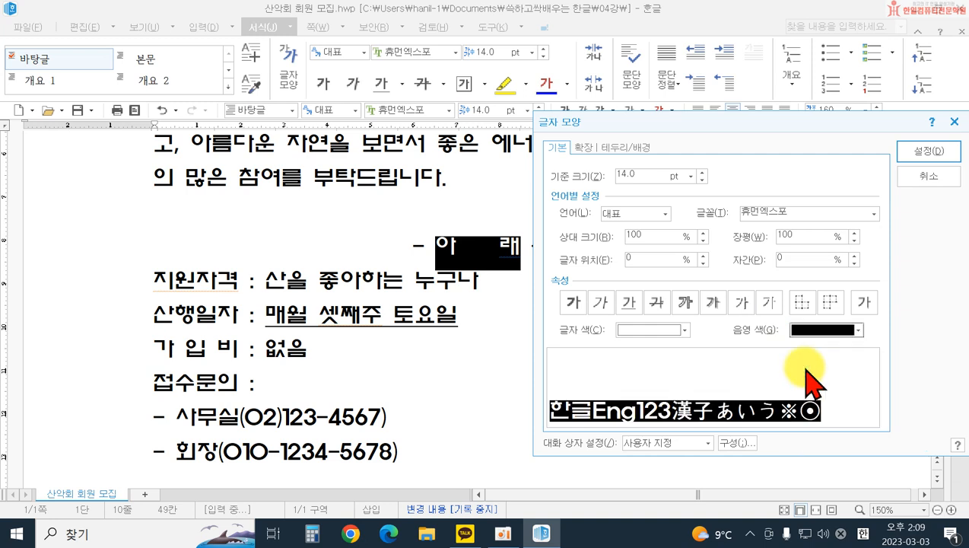
left_click(912, 159)
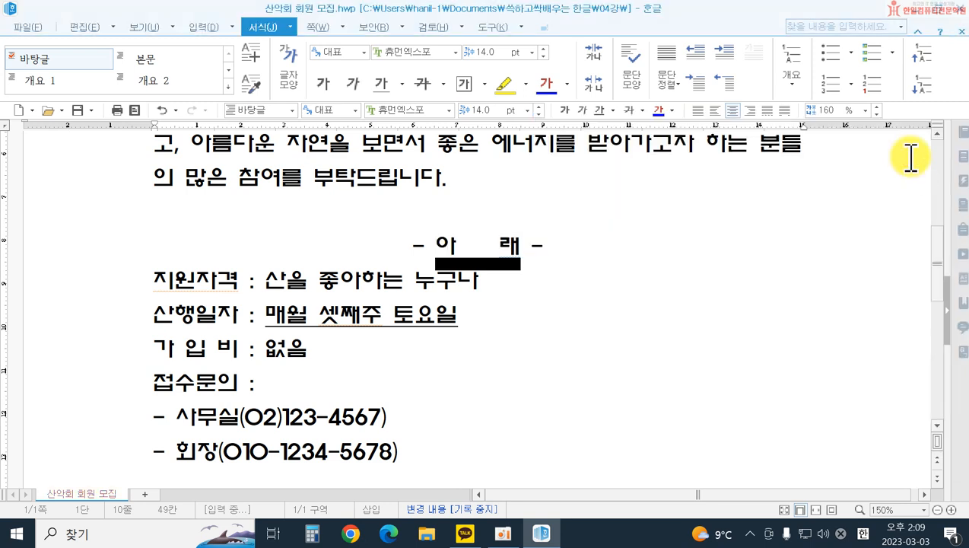
left_click(710, 199)
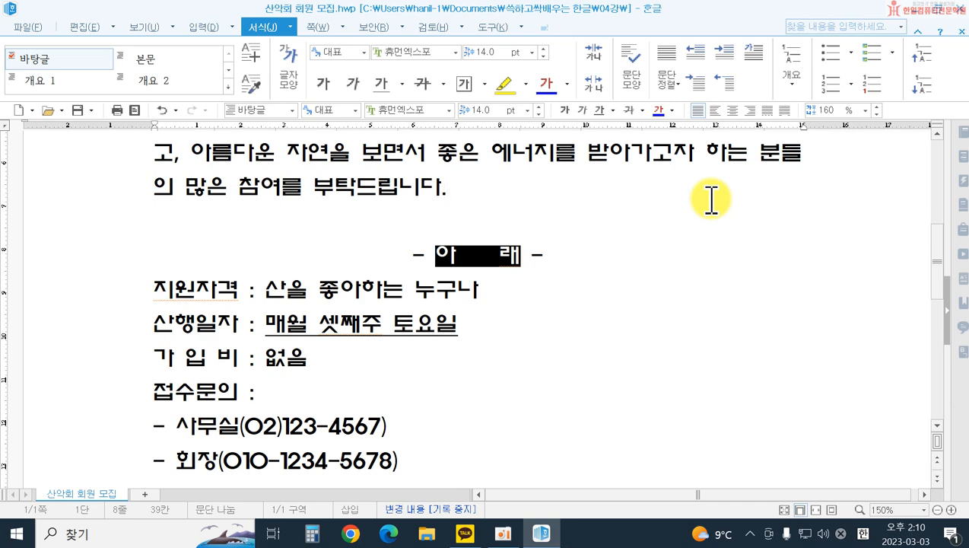
Step: Format the closing line - 대 봉 산 악 회 - with 32 pt size, bold, outline (외곽선) and shadow
scroll(576, 292, "down", 3)
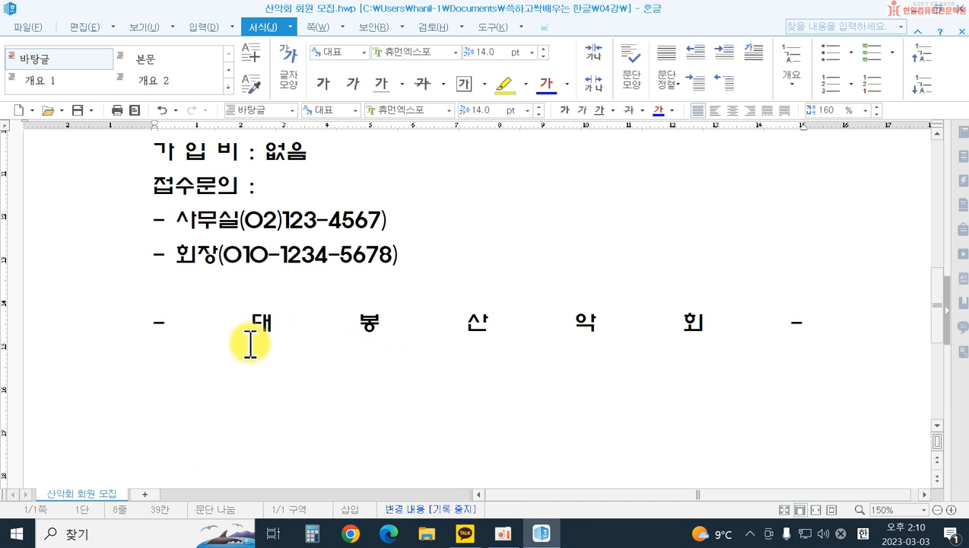
left_click(132, 327)
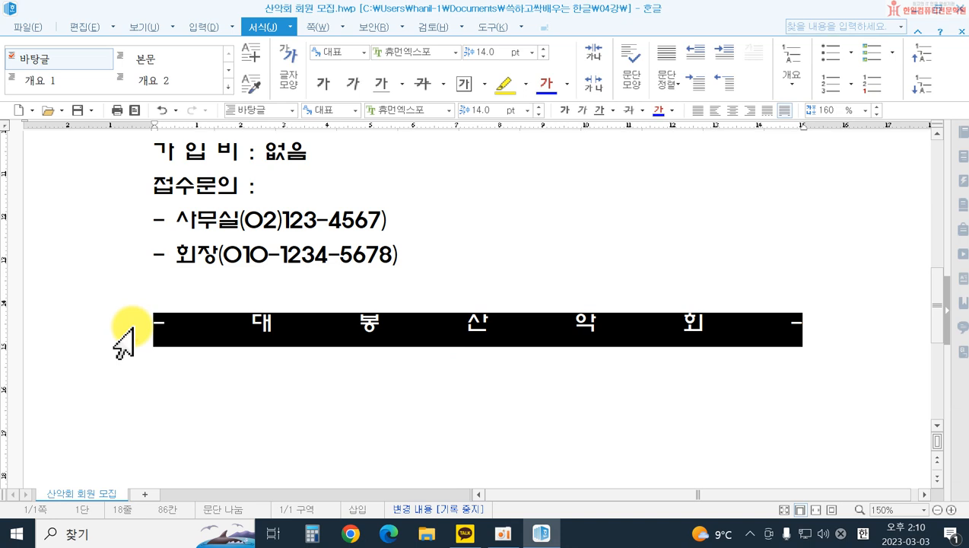
left_click(287, 74)
left_click_drag(396, 96, 610, 149)
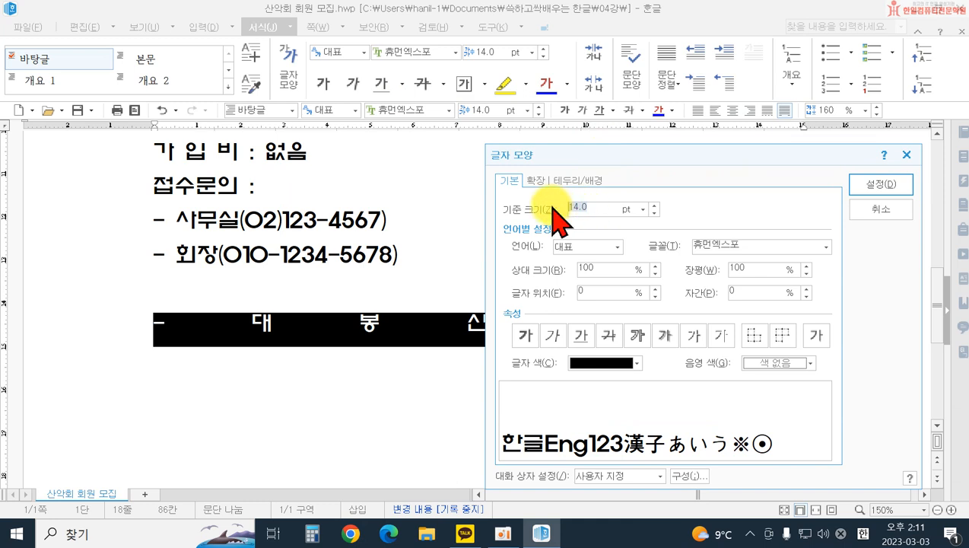
type("32")
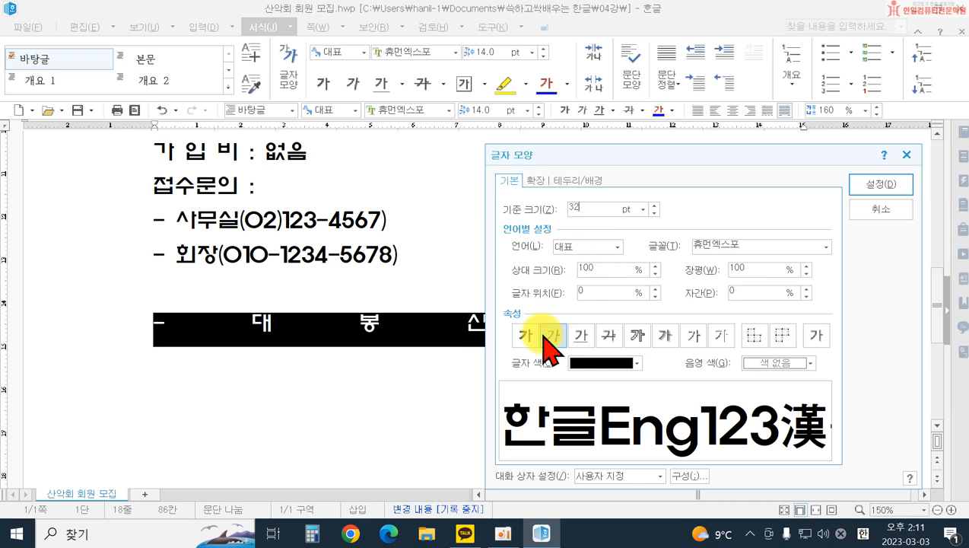
left_click(525, 335)
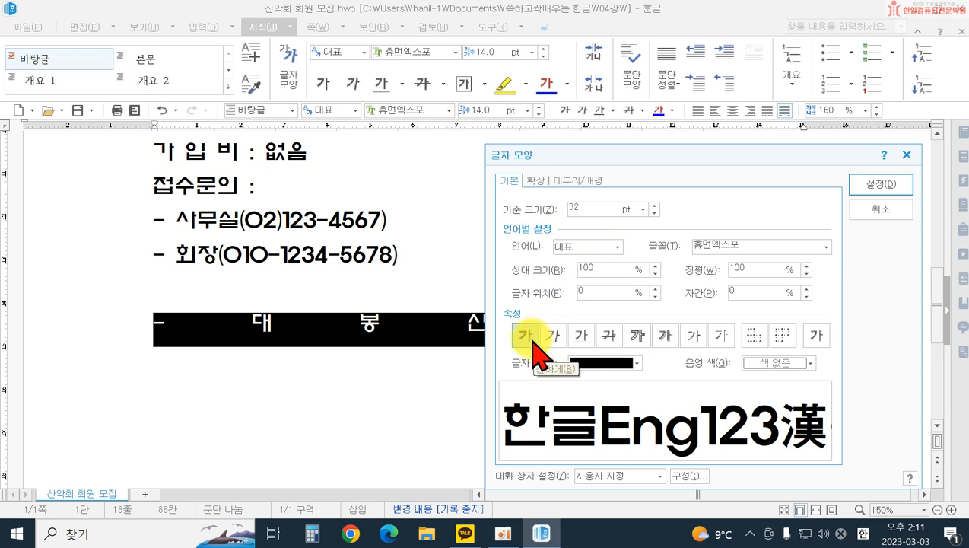
left_click(635, 338)
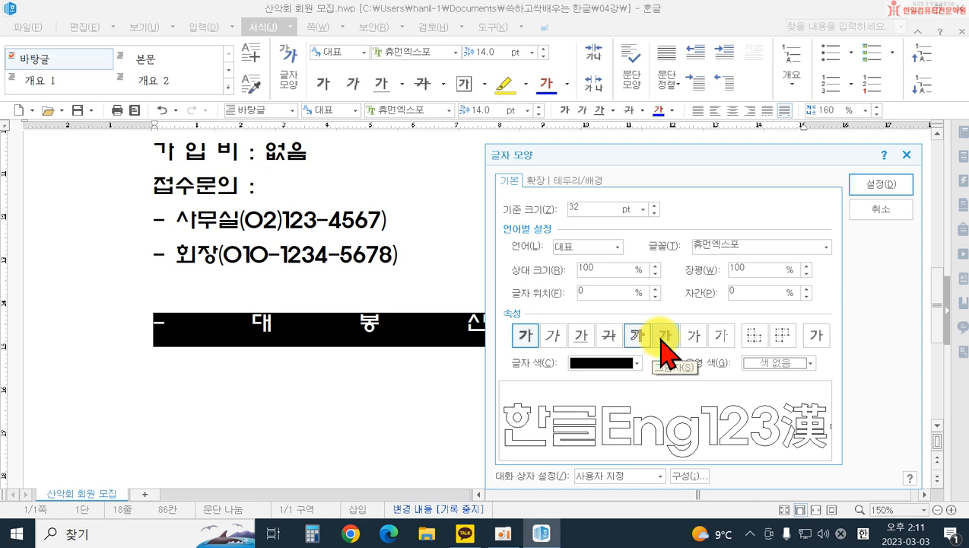
left_click(659, 340)
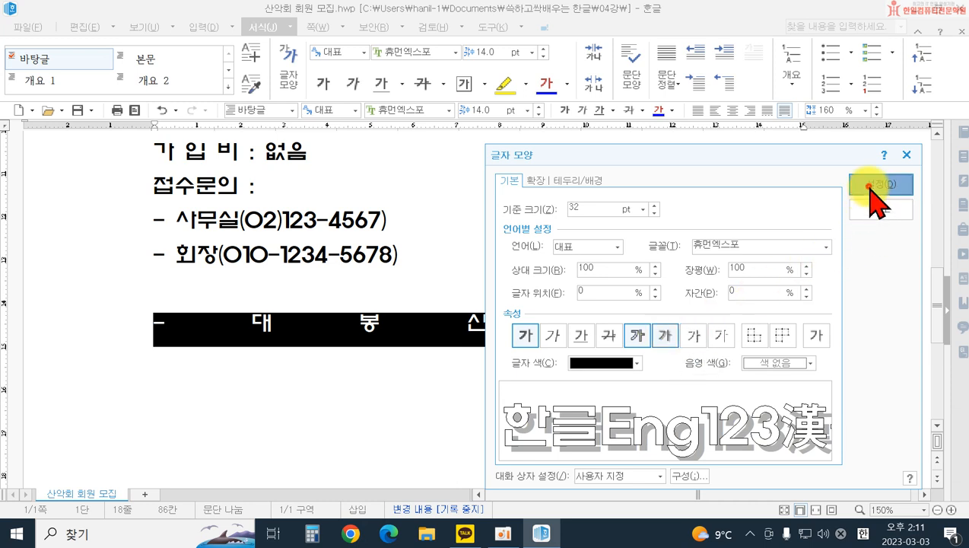
left_click(873, 186)
left_click(599, 423)
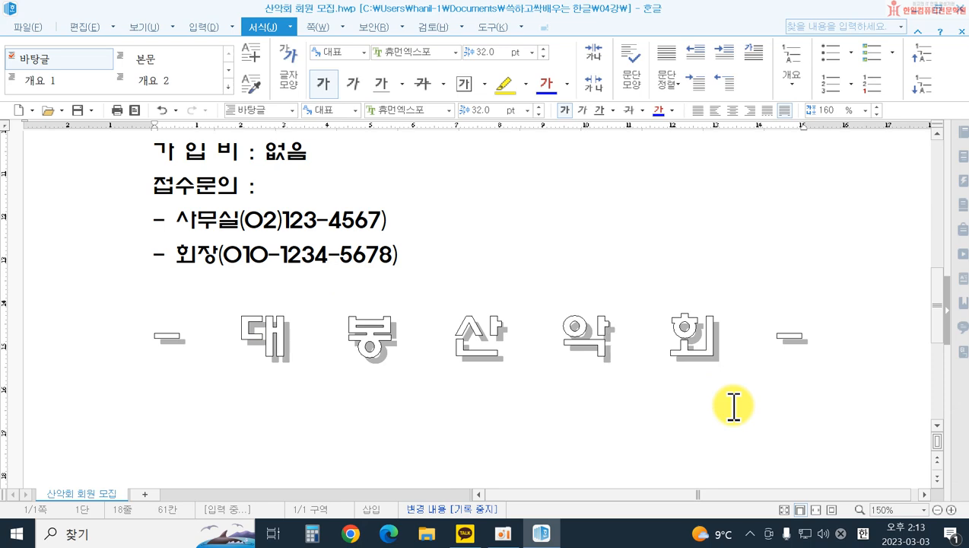
Step: Apply a 14 pt first-line indent (들여쓰기) to the introductory paragraphs from 일상에서 벗어나 to 부탁드립니다
scroll(493, 212, "up", 5)
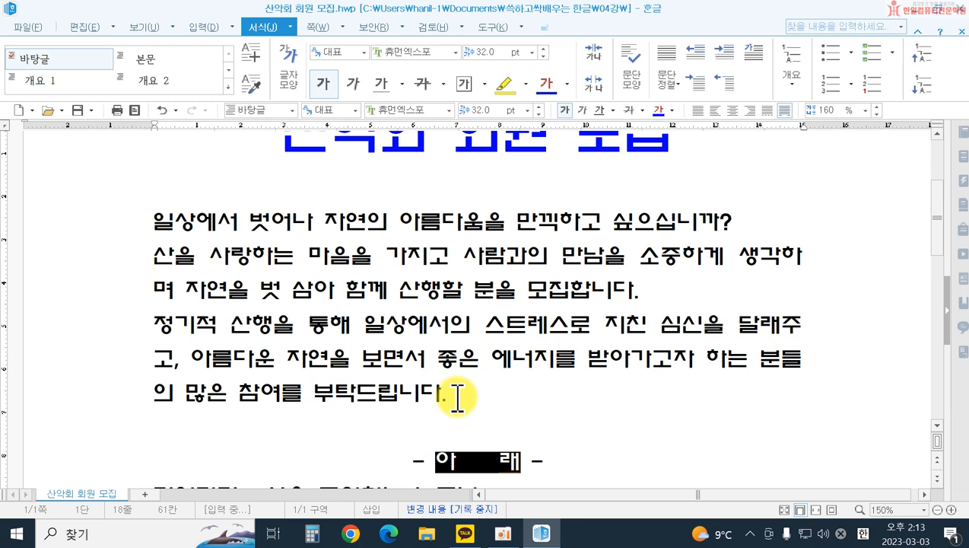
left_click_drag(99, 225, 111, 391)
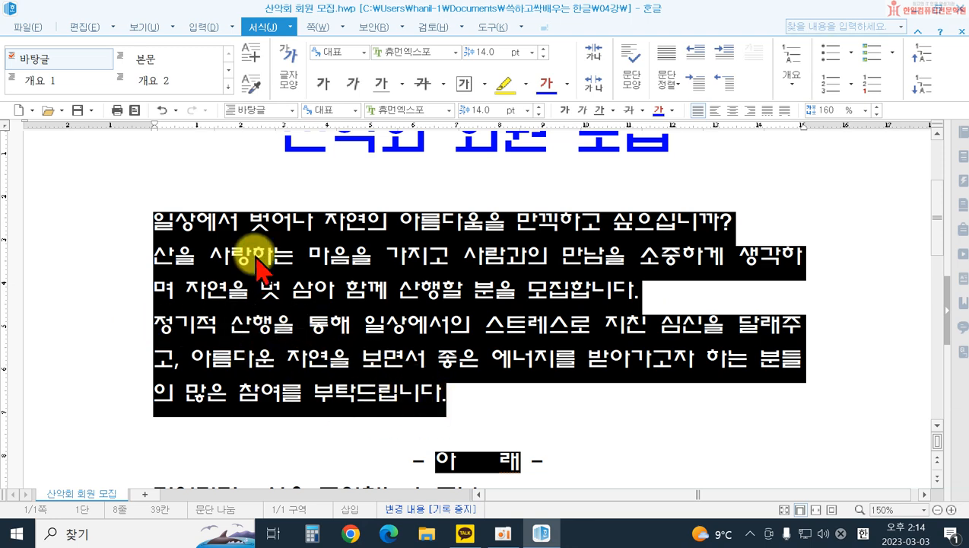
left_click_drag(118, 220, 119, 399)
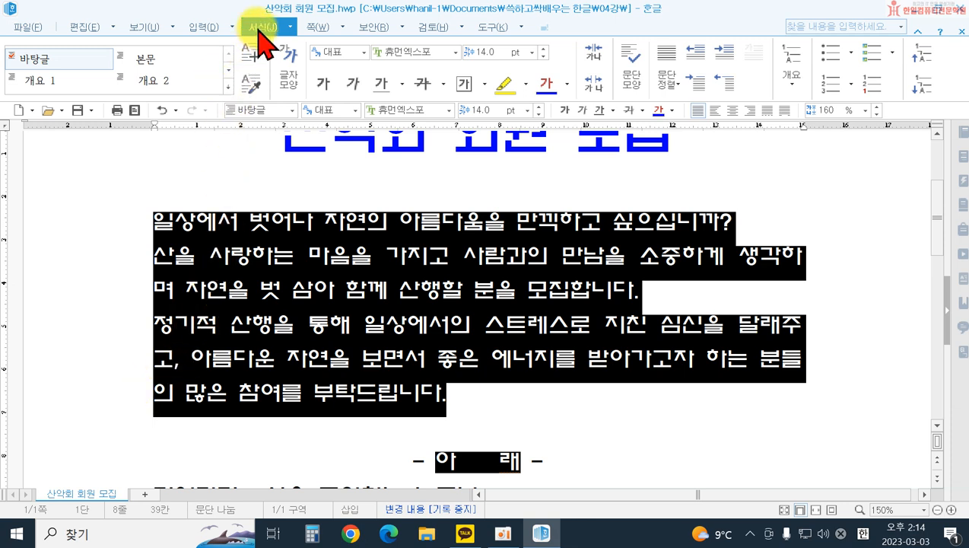
left_click(635, 72)
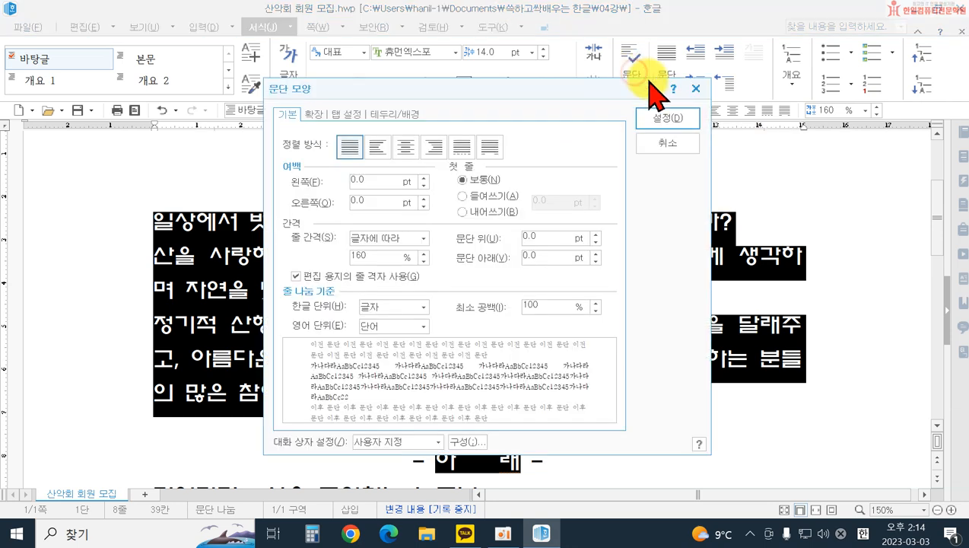
left_click_drag(474, 95, 720, 201)
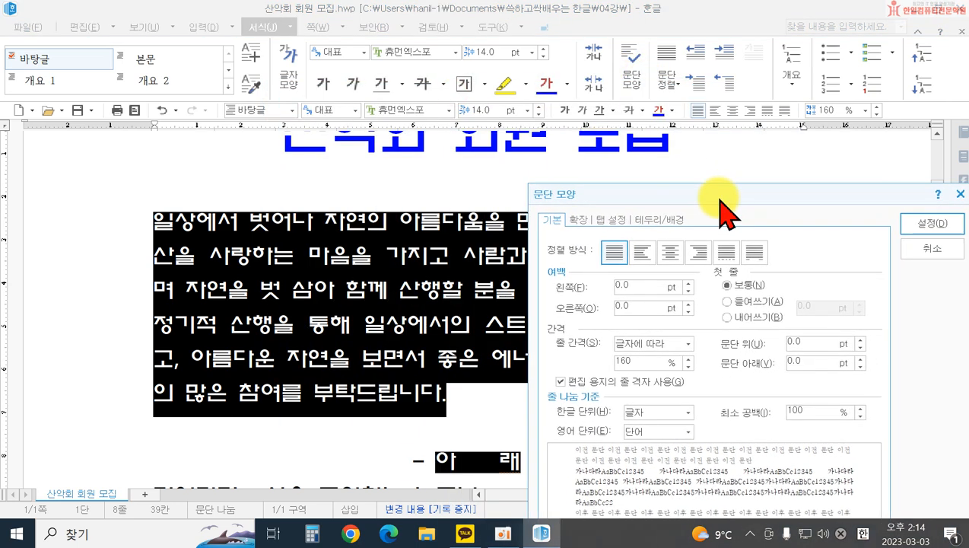
left_click(727, 303)
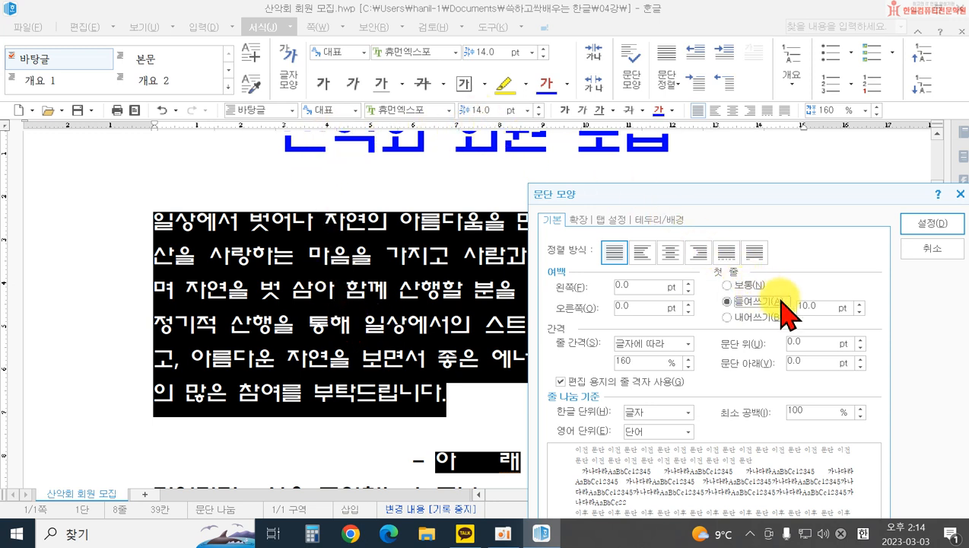
left_click(861, 302)
left_click(861, 301)
left_click(861, 301)
left_click(861, 302)
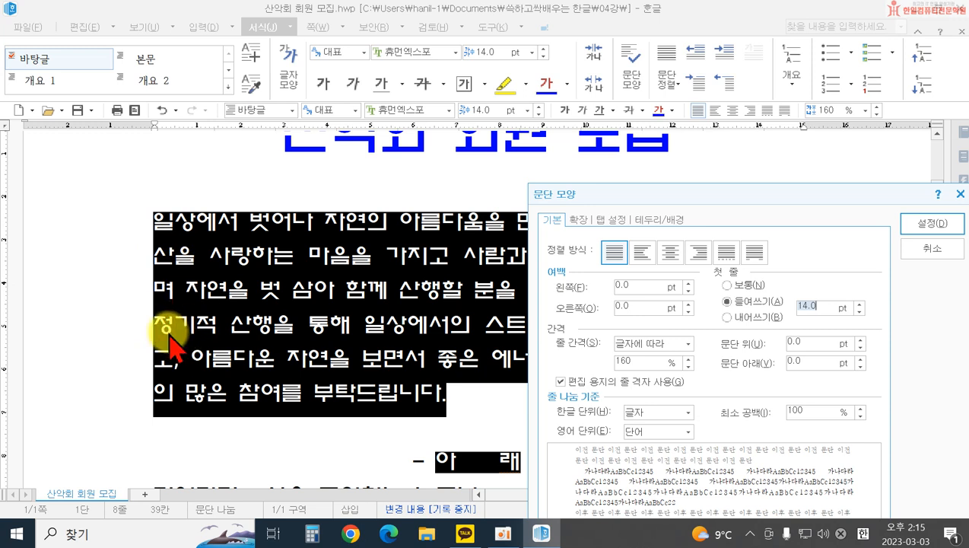
left_click(913, 222)
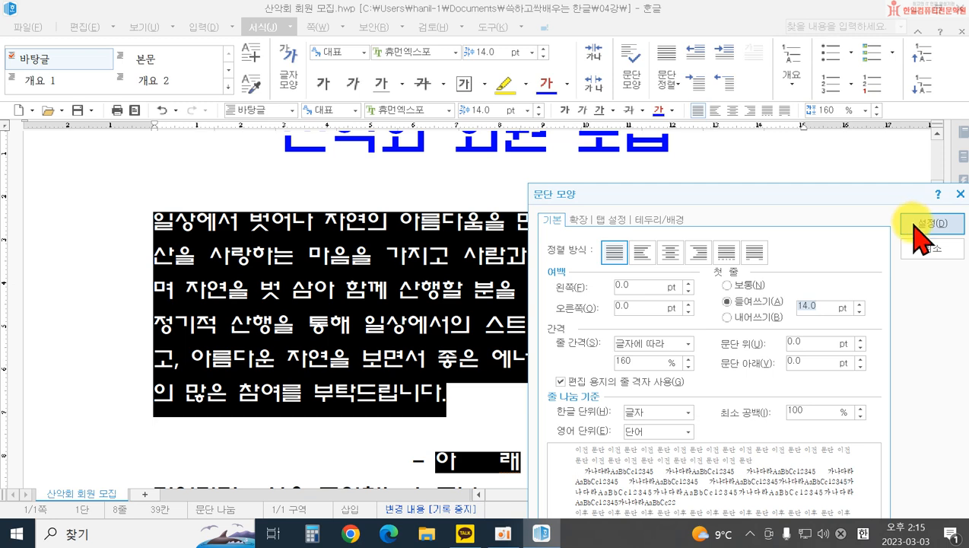
left_click(599, 339)
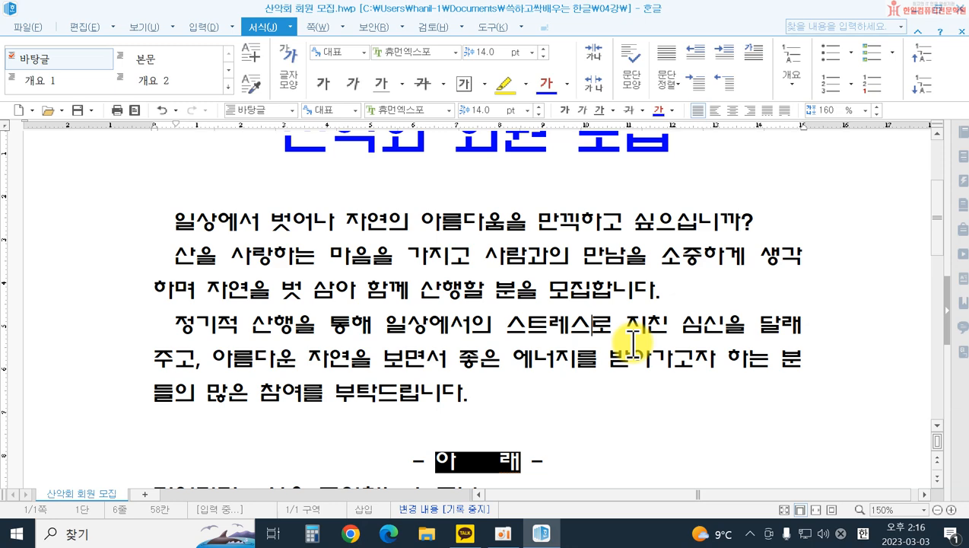
Step: Give the detail lines from 지원자격 to 회장 a 20 pt left margin (왼쪽 여백) and 200% line spacing (줄 간격)
scroll(465, 308, "down", 3)
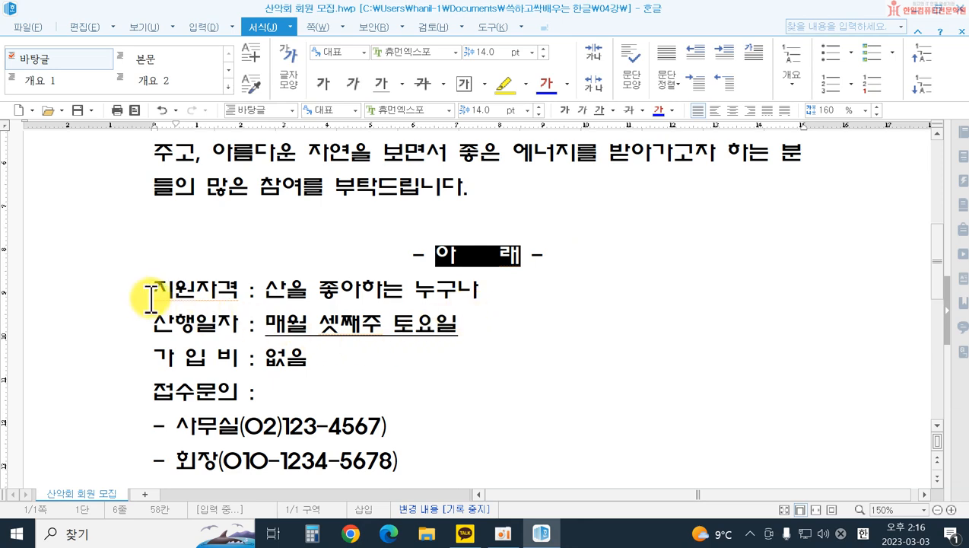
scroll(150, 298, "down", 3)
scroll(162, 270, "up", 2)
left_click(116, 222)
left_click_drag(116, 221, 116, 394)
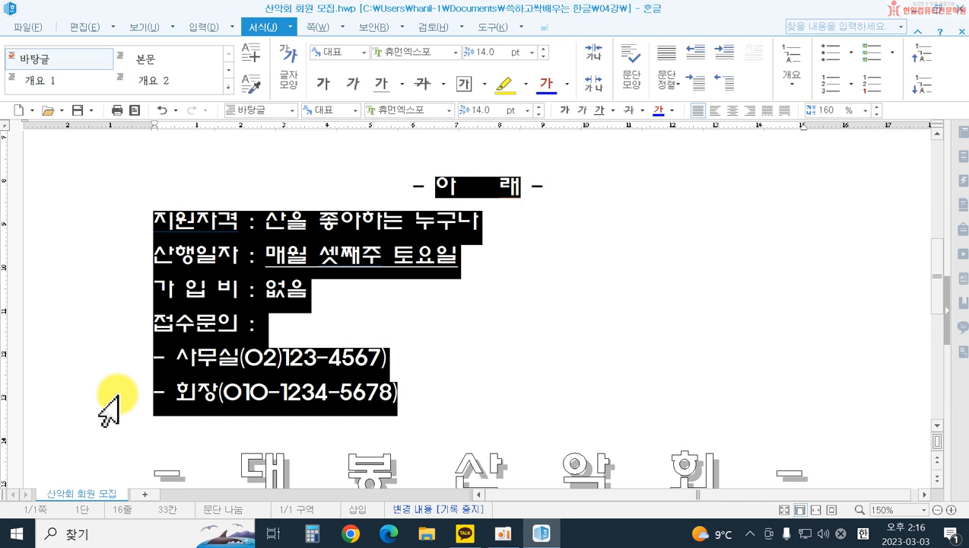
left_click(631, 83)
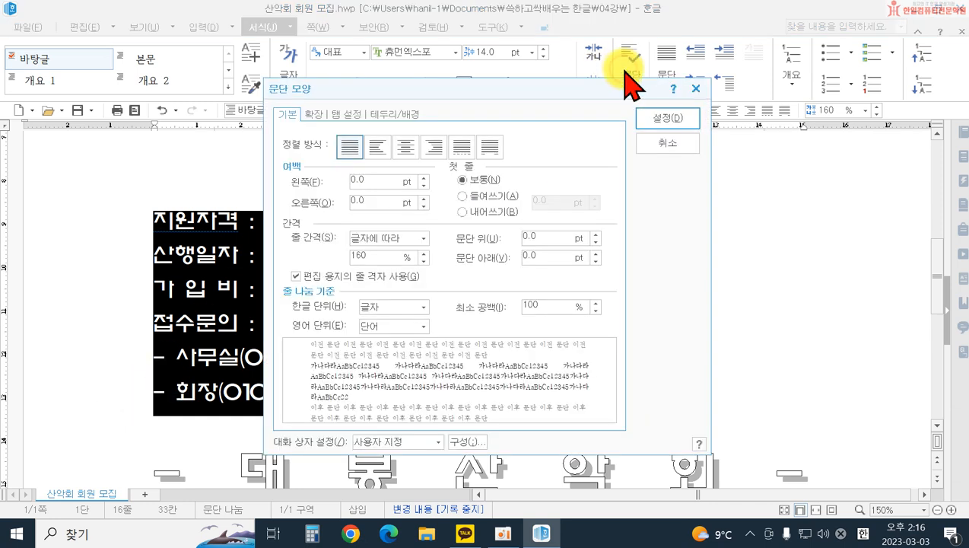
left_click_drag(365, 95, 622, 139)
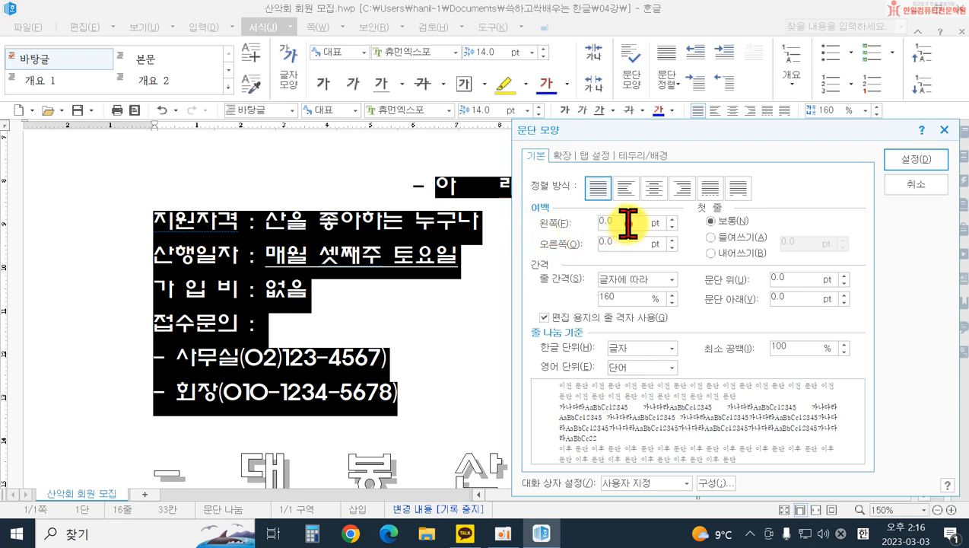
type("0")
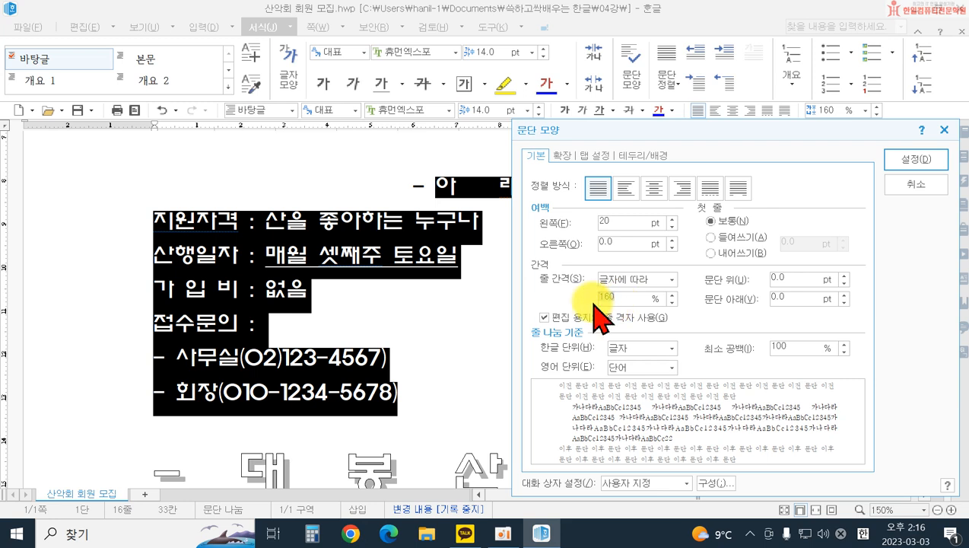
type("200")
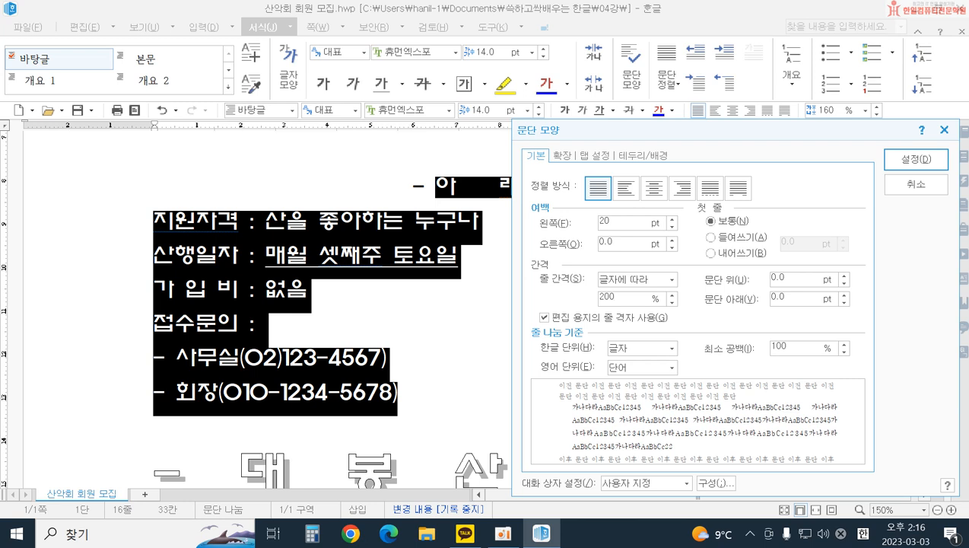
left_click(913, 159)
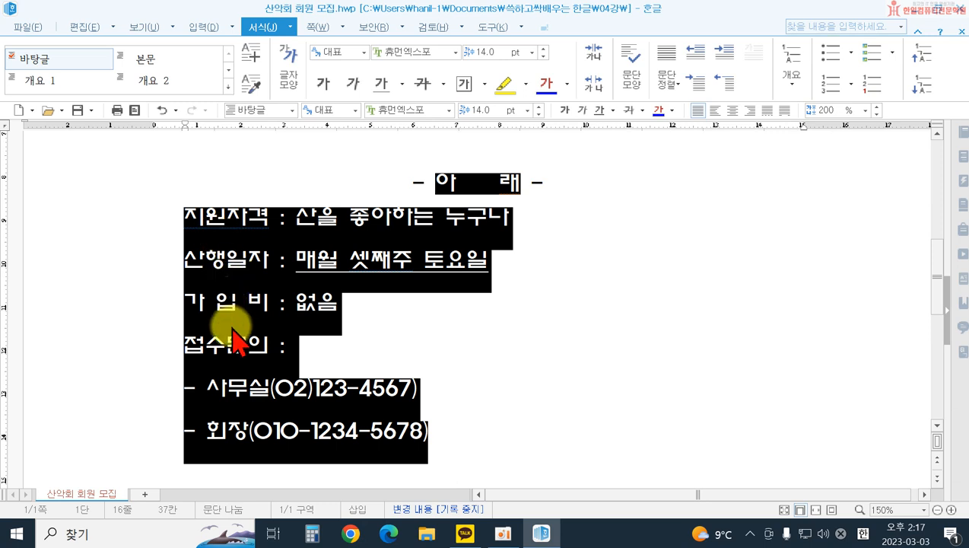
left_click(551, 377)
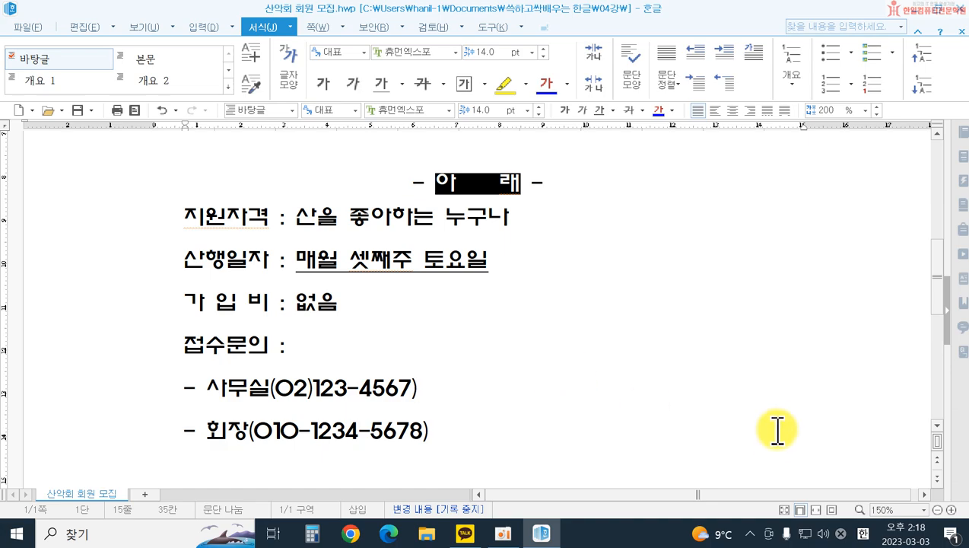
Step: Save a copy of the document as 산악회 회원 모집 in the instructor's personal folder on the desktop (바탕 화면)
scroll(774, 429, "up", 10)
scroll(698, 410, "down", 10)
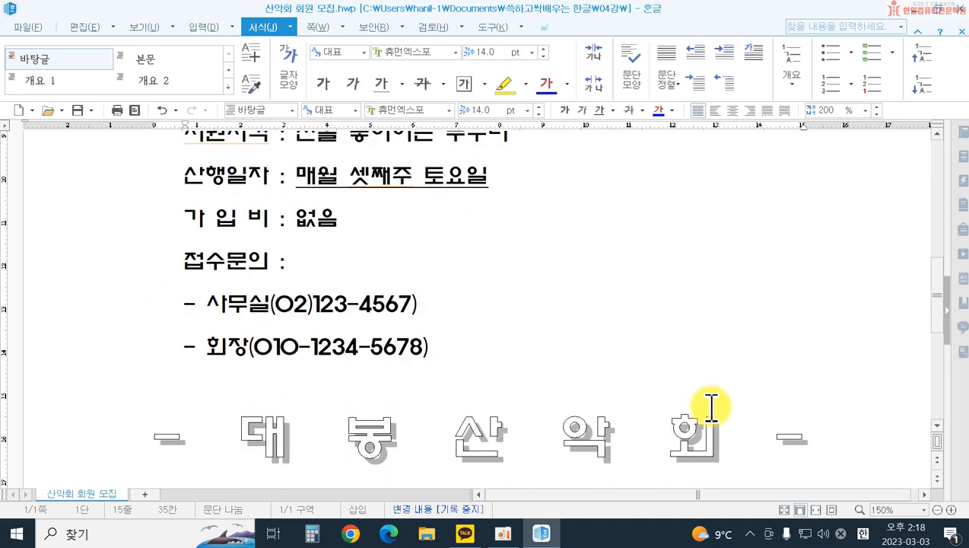
scroll(717, 399, "up", 4)
scroll(719, 397, "up", 4)
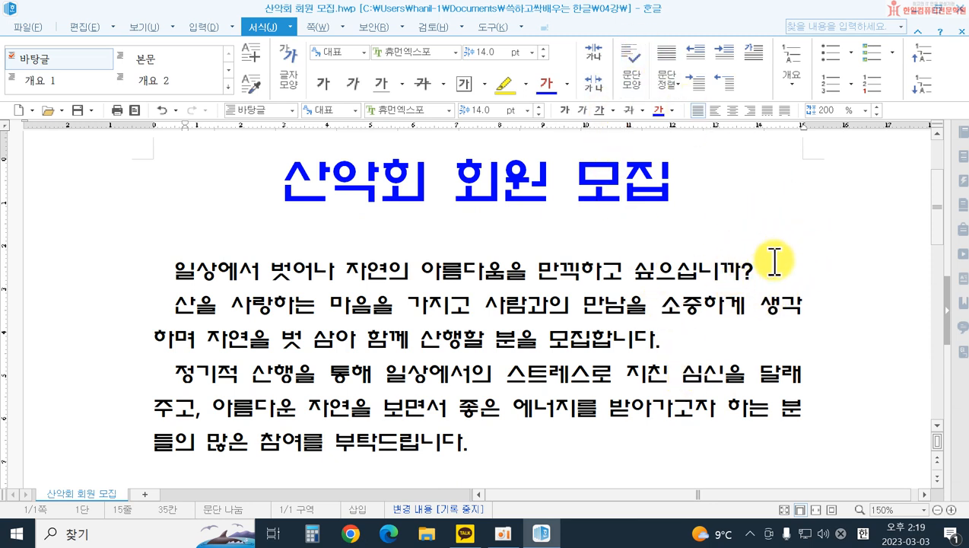
left_click(38, 27)
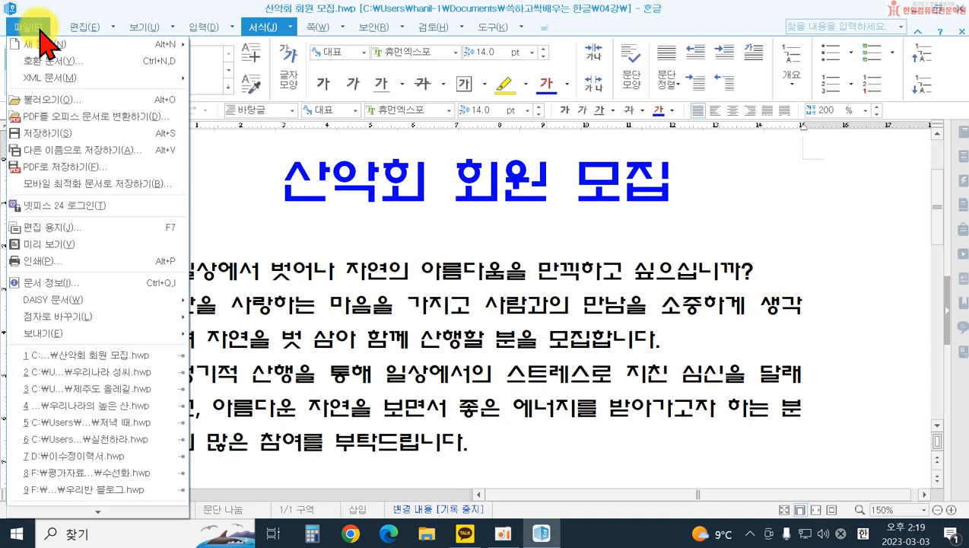
left_click(49, 148)
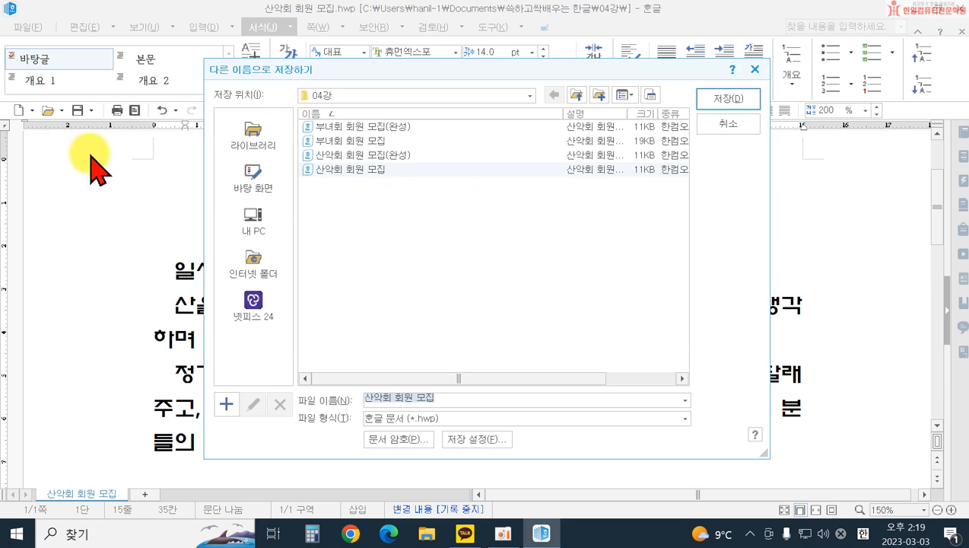
left_click(255, 179)
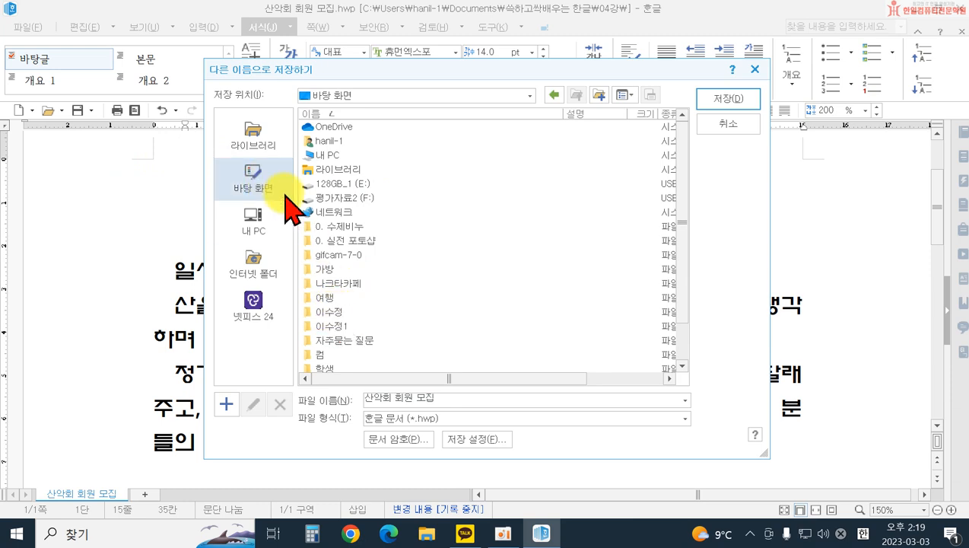
double_click(332, 313)
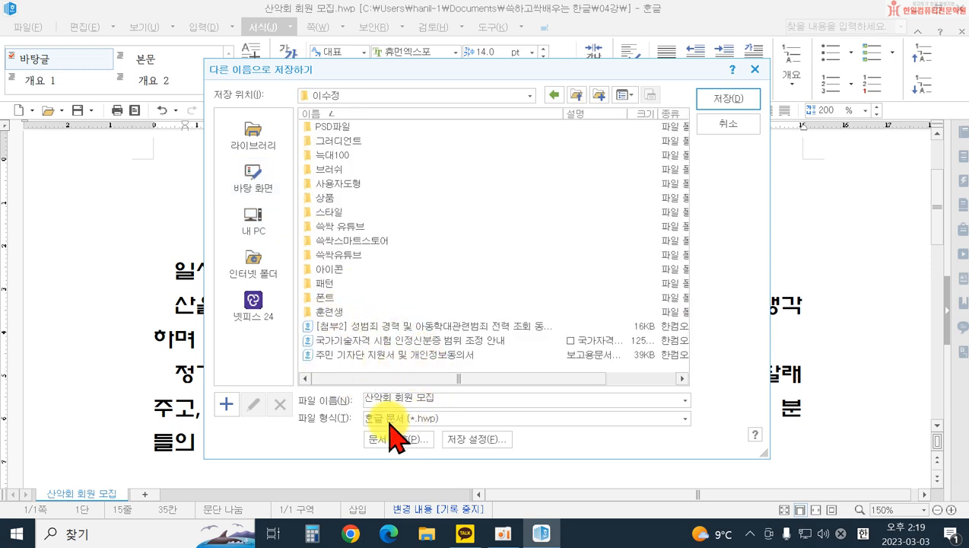
left_click(732, 99)
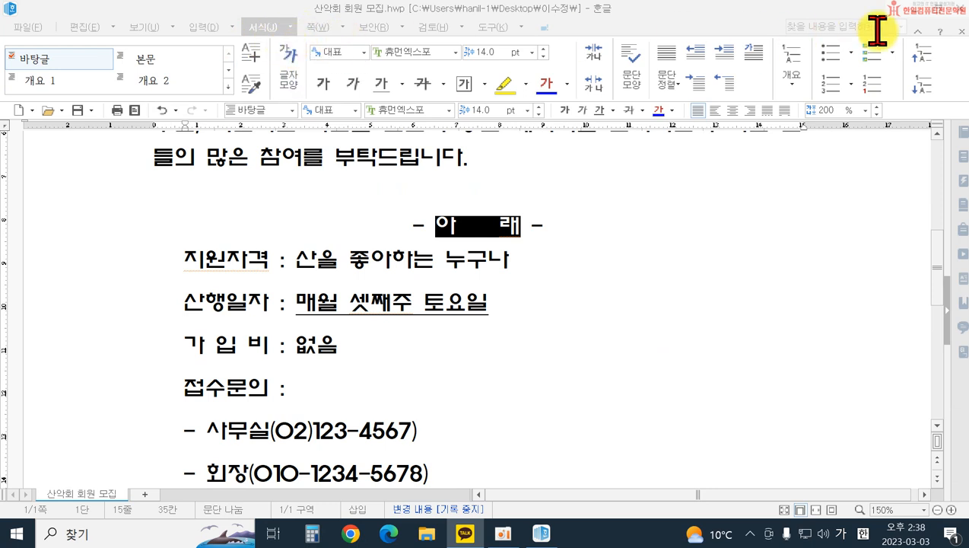
Step: Open the file 부녀회 회원 모집 from the 04강 folder under 문서, 쓱하고싹배우는 한글
left_click(27, 30)
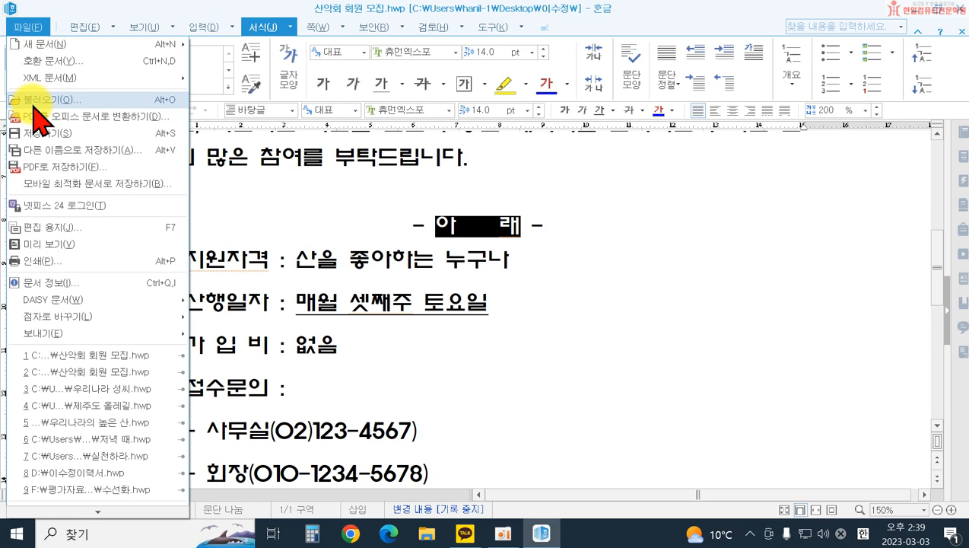
left_click(32, 100)
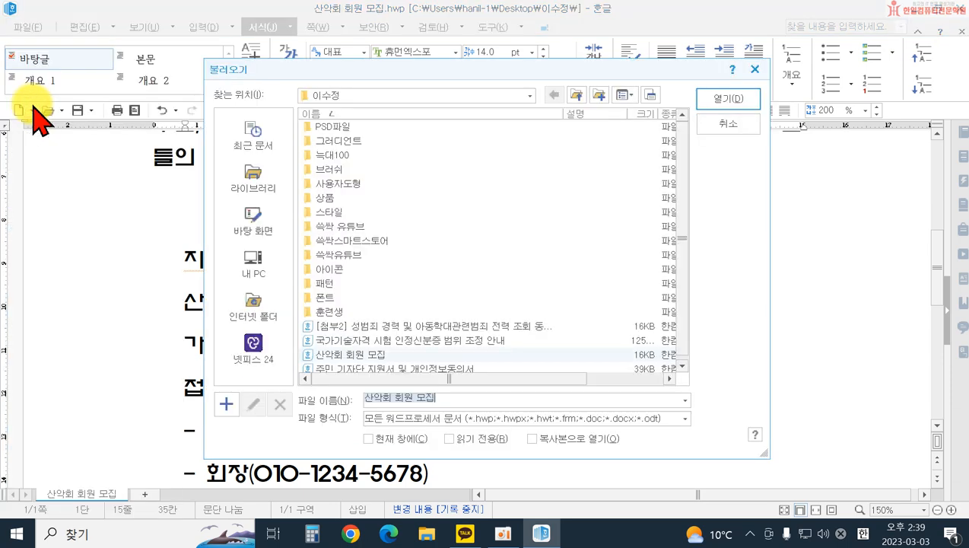
left_click(262, 178)
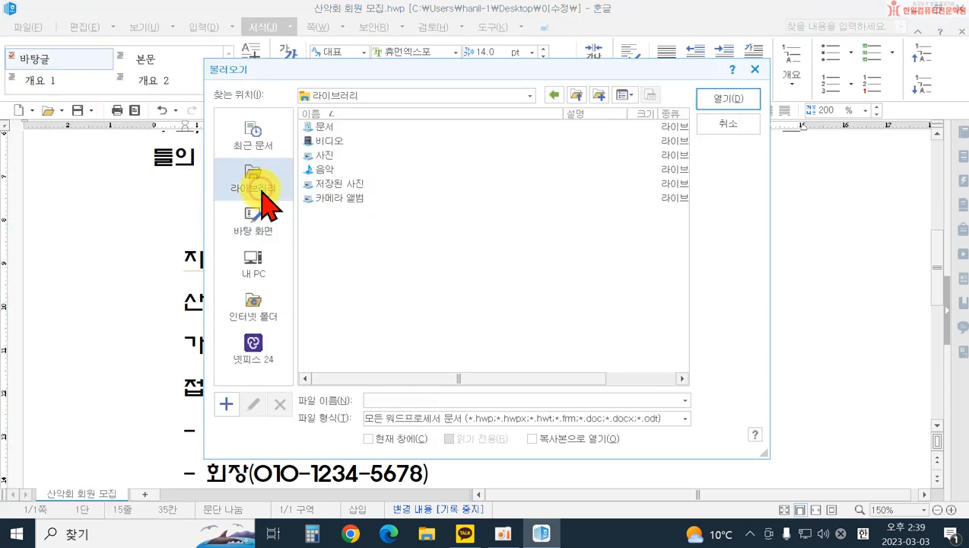
double_click(321, 136)
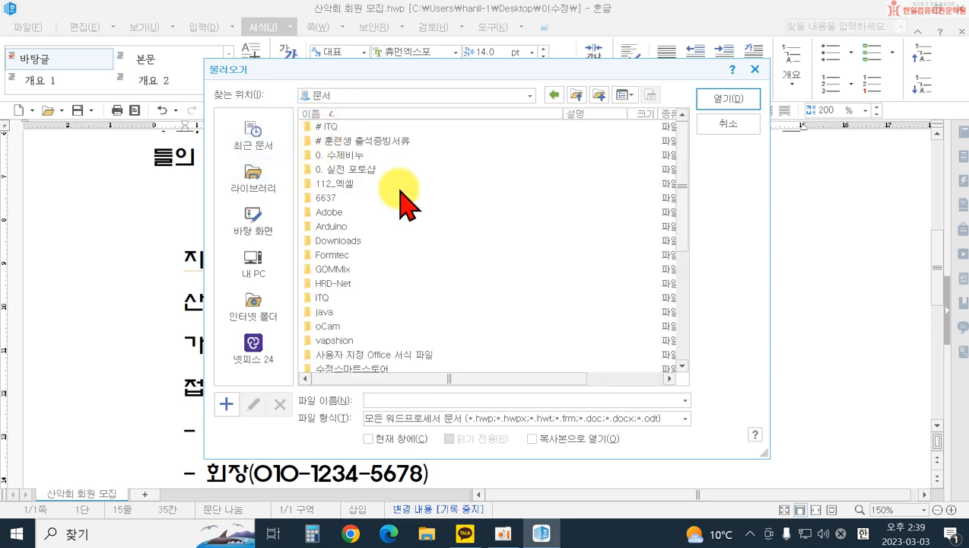
scroll(387, 319, "down", 4)
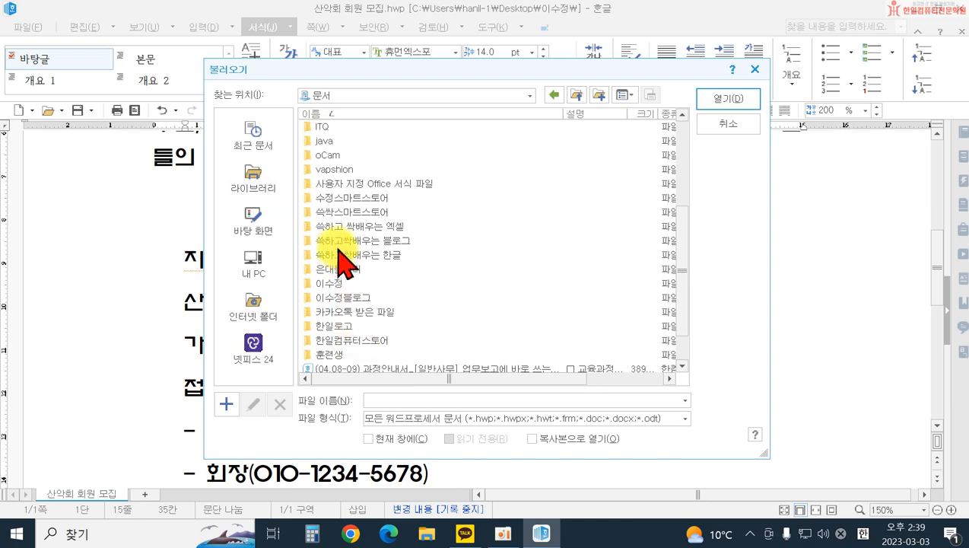
double_click(355, 255)
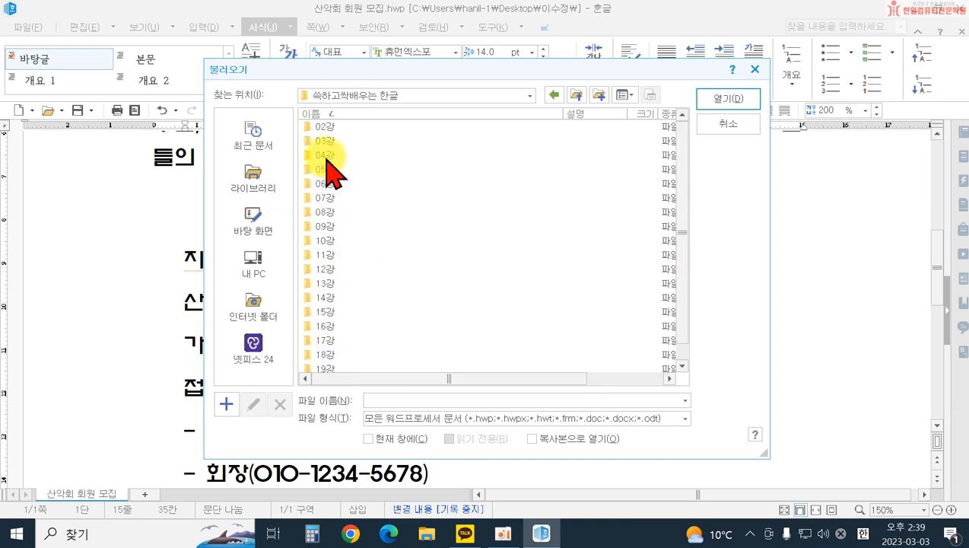
double_click(325, 156)
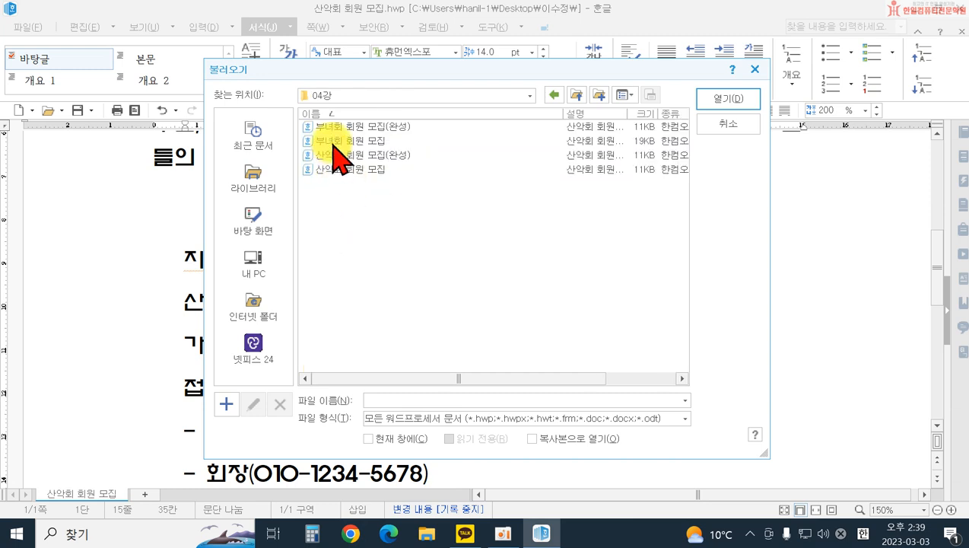
double_click(332, 140)
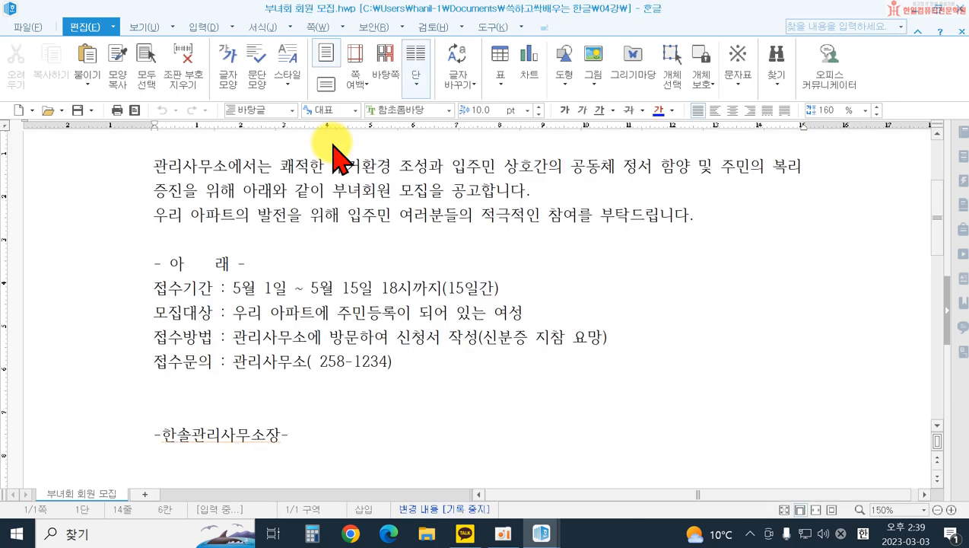
Step: Set the title 부녀회 회원 모집 공고 in the 함초롬돋움 font at 32 pt
scroll(555, 351, "up", 2)
scroll(556, 349, "down", 3)
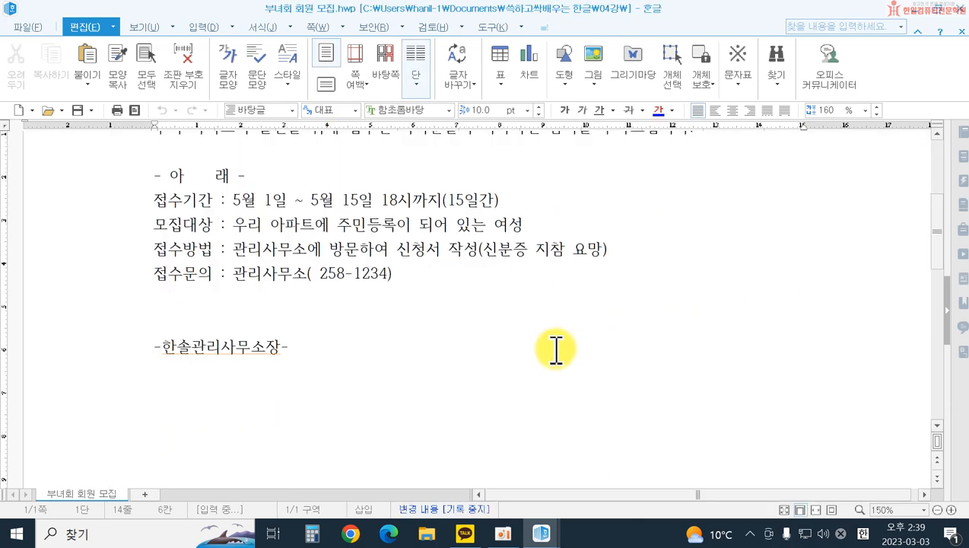
scroll(556, 350, "up", 3)
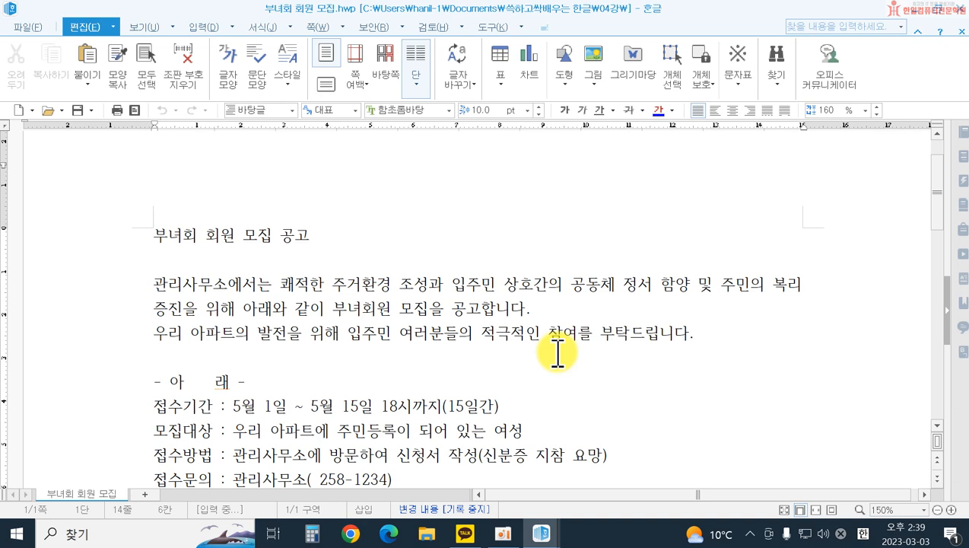
left_click(127, 239)
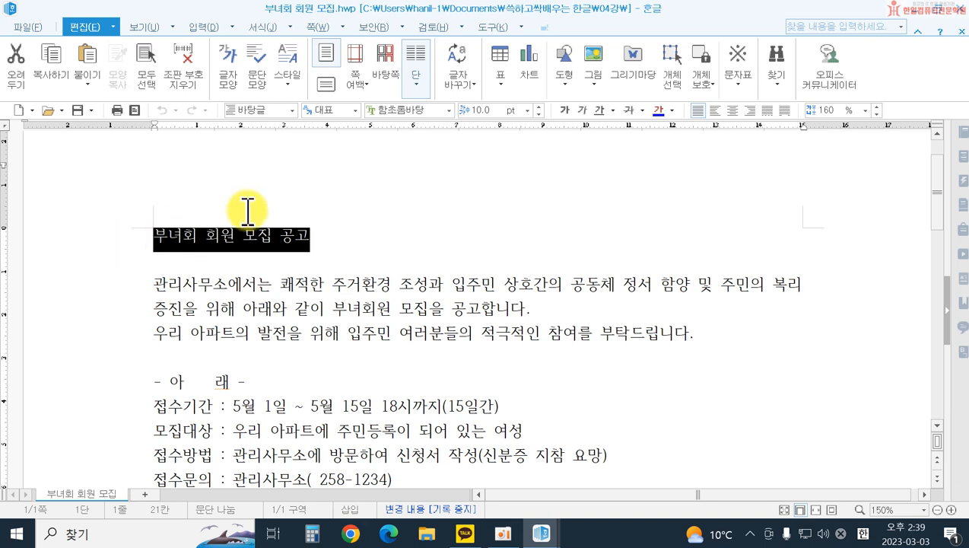
left_click(449, 110)
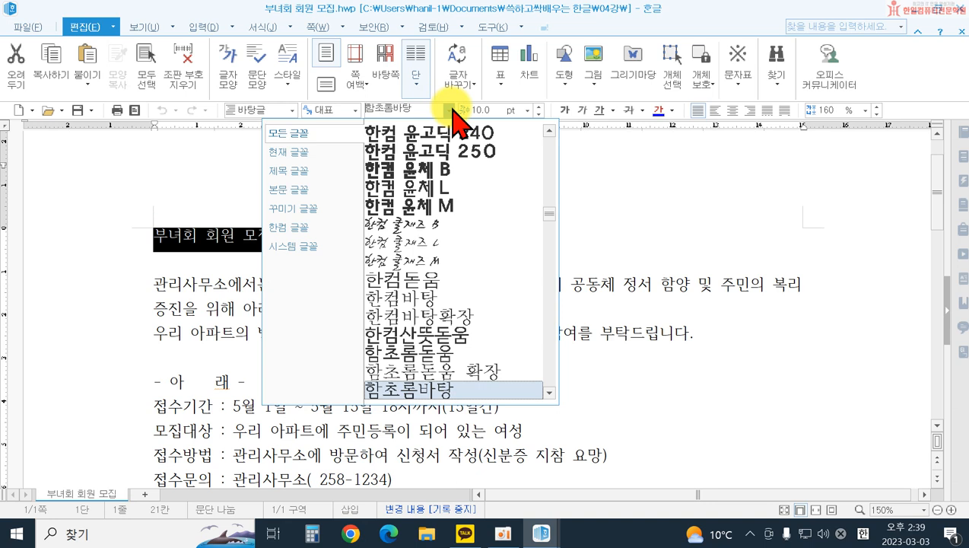
left_click(449, 352)
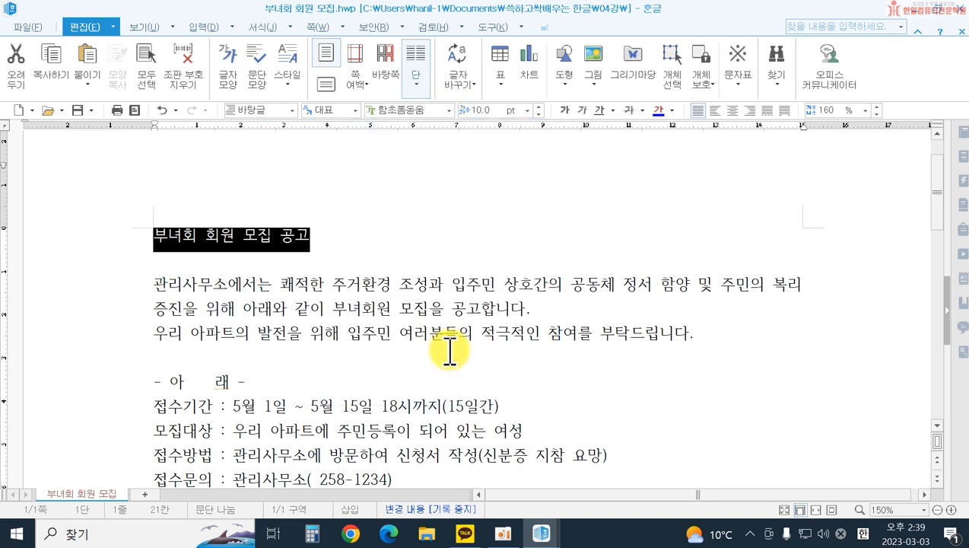
left_click(527, 110)
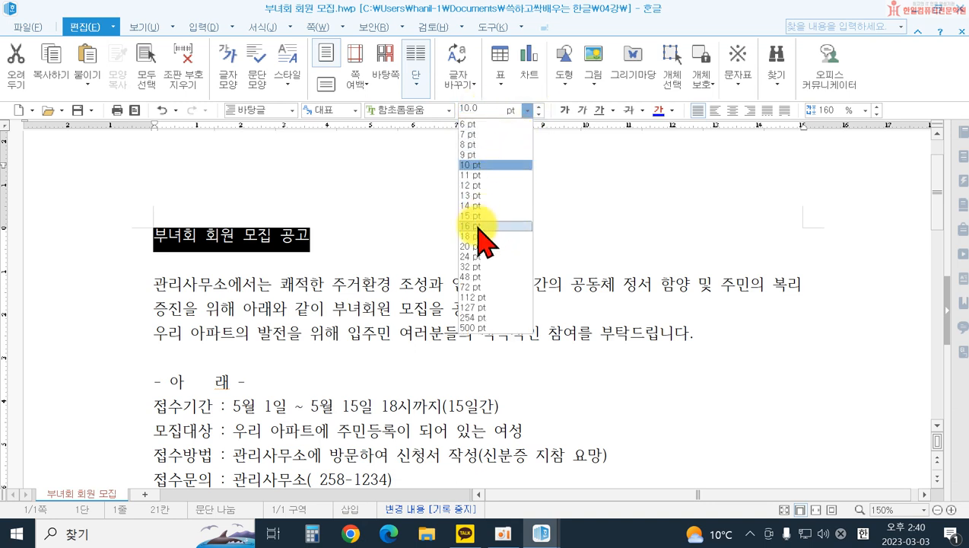
left_click(471, 266)
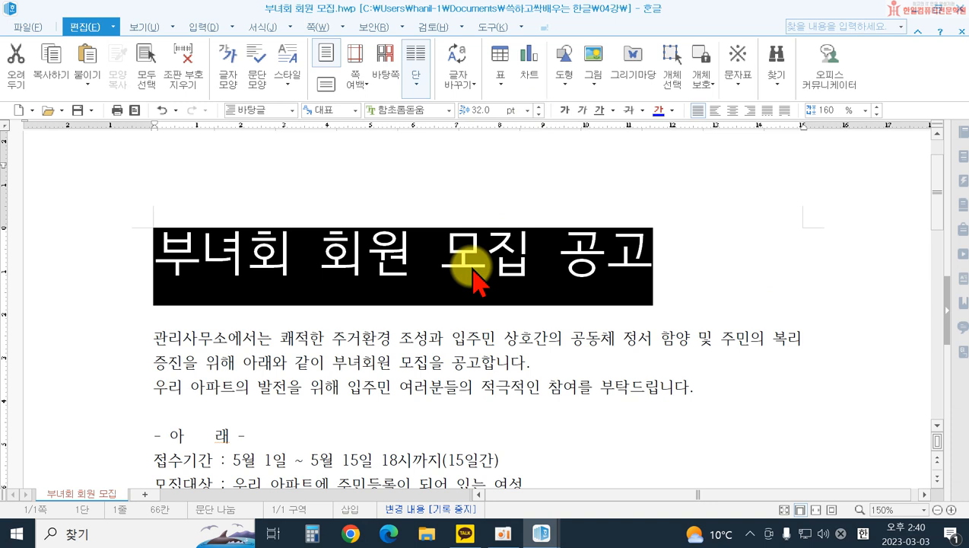
Step: Colour the title 부녀회 회원 모집 공고 red (RGB 255,0,0) from the 오피스 colour theme and centre it
left_click(672, 111)
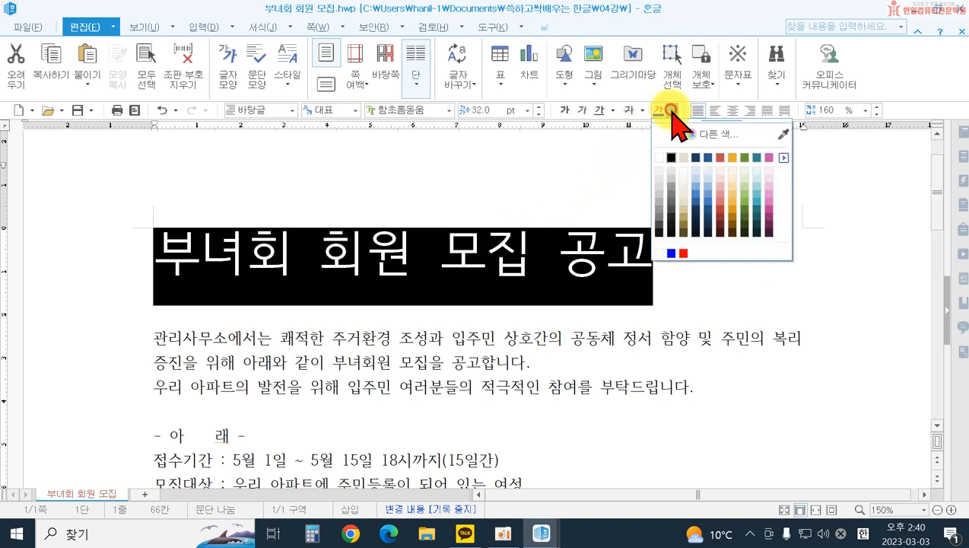
left_click(783, 156)
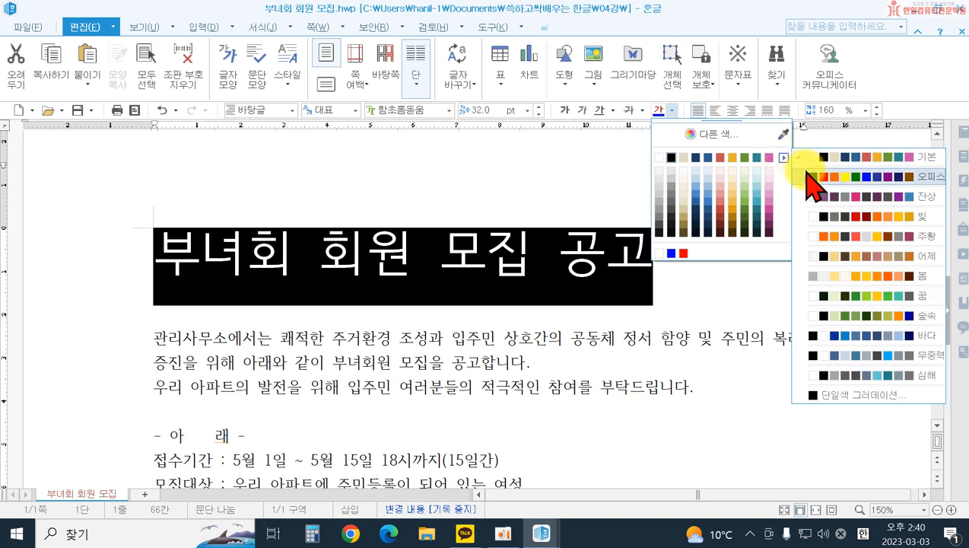
left_click(806, 176)
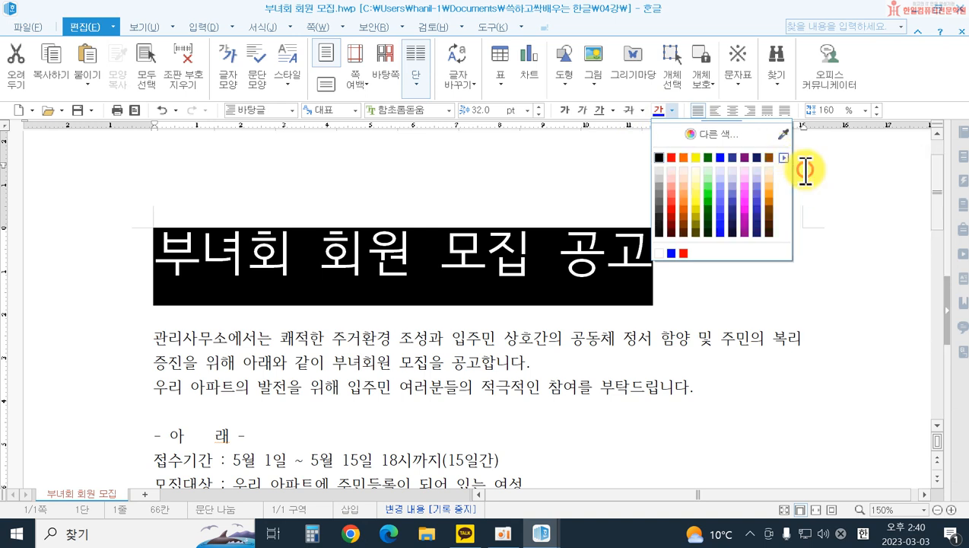
left_click(672, 158)
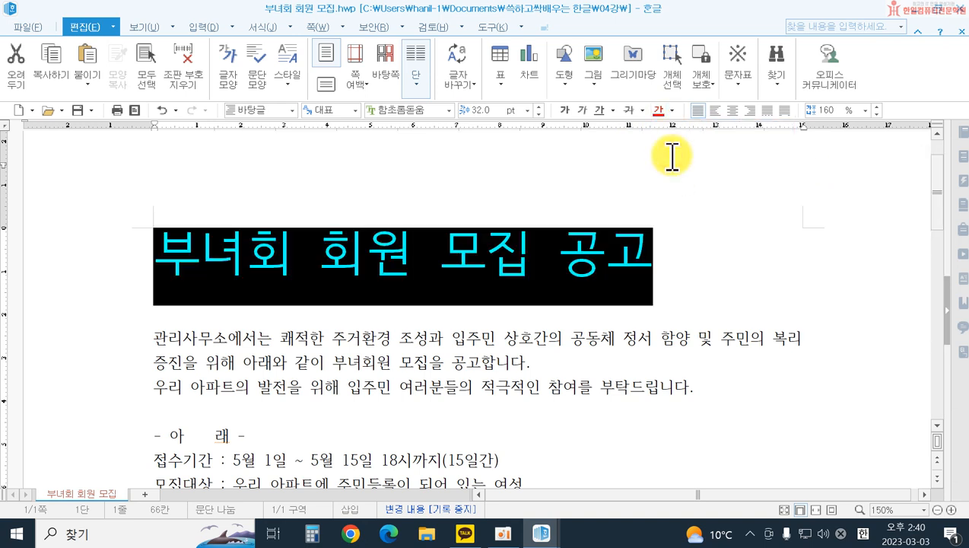
left_click(733, 111)
left_click(764, 268)
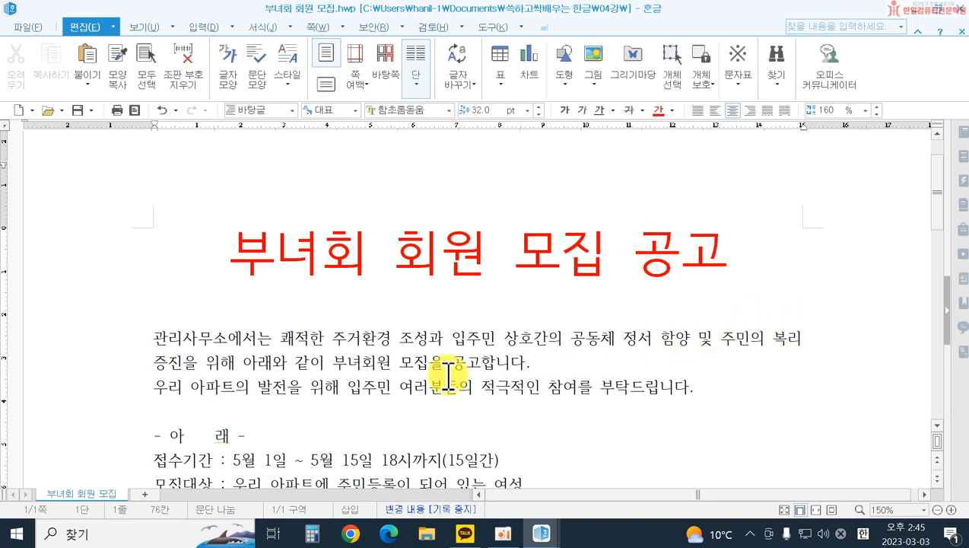
Step: Set the two introductory body paragraphs below the title in the 함초롬돋움 font at 13 pt
left_click_drag(131, 346, 131, 390)
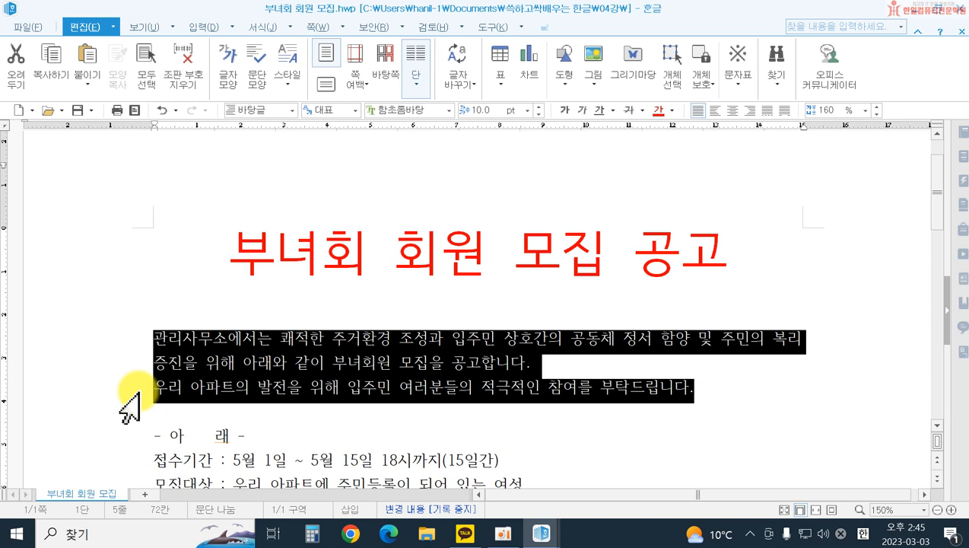
left_click(448, 111)
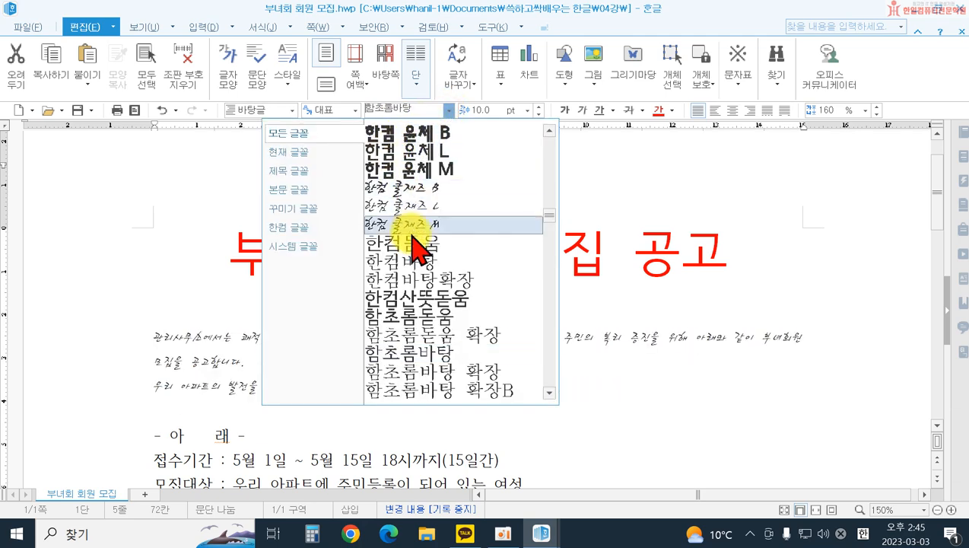
left_click(430, 315)
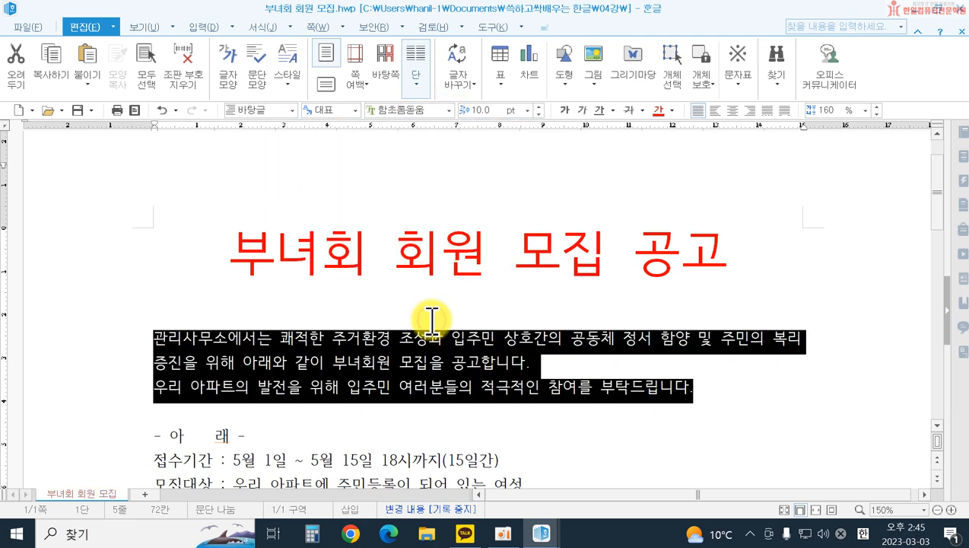
left_click(526, 113)
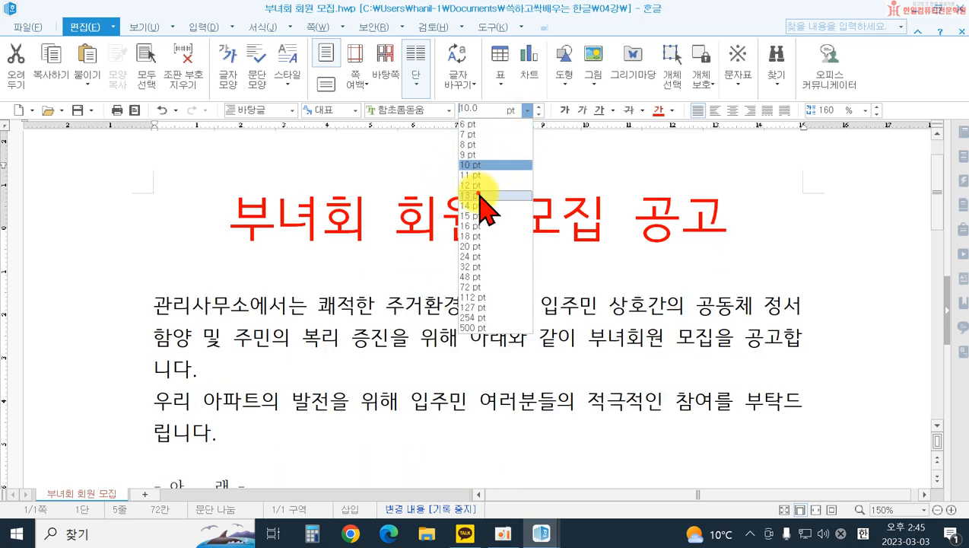
left_click(478, 195)
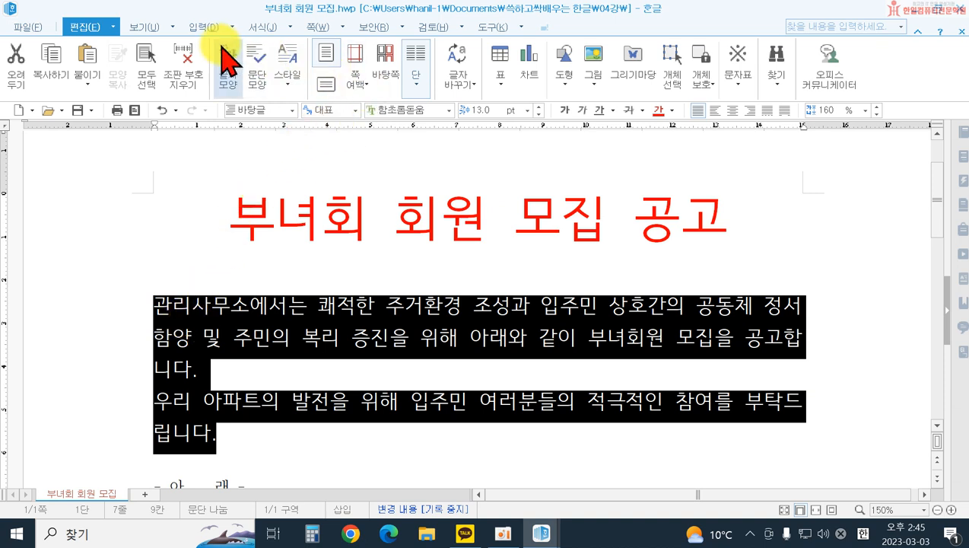
Step: Apply a 13 pt first-line indent (들여쓰기) to the two introductory body paragraphs
left_click(260, 27)
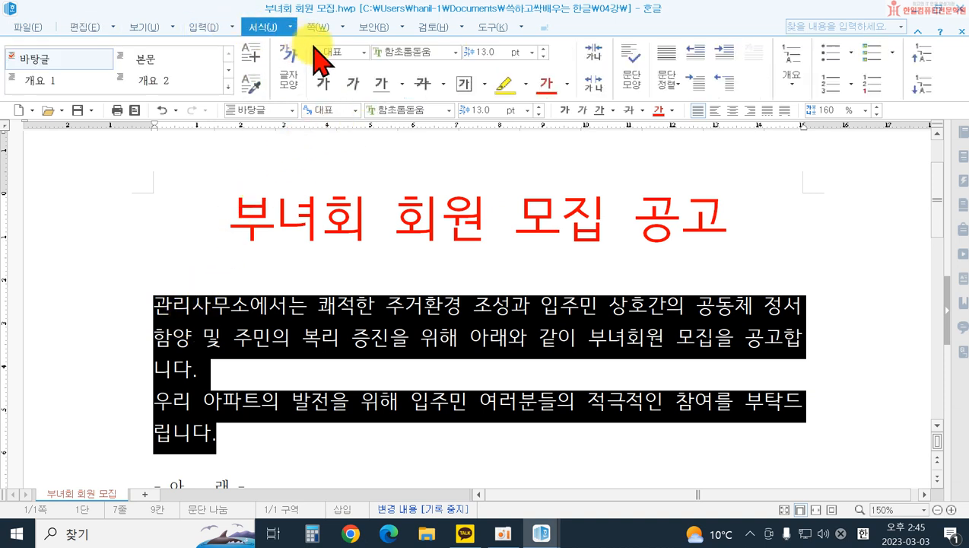
left_click(631, 83)
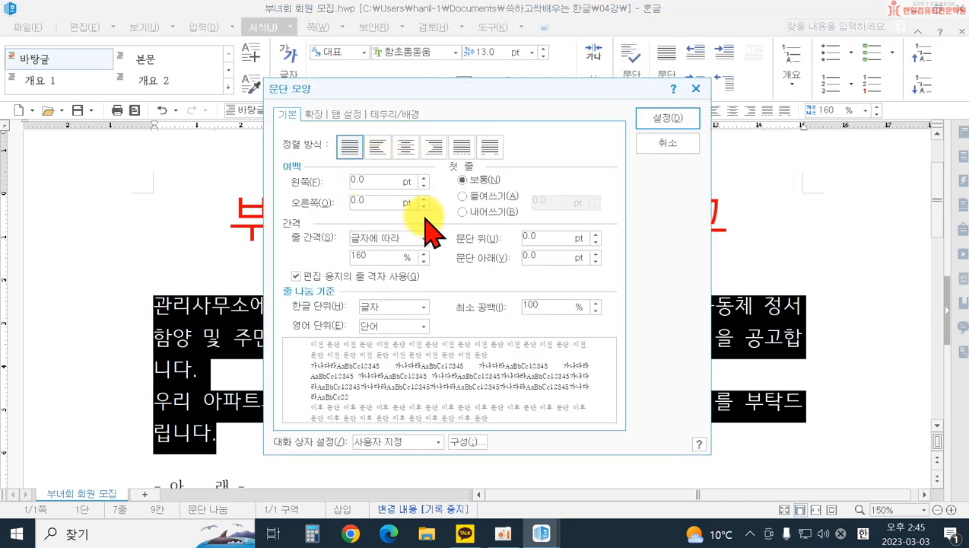
left_click(485, 200)
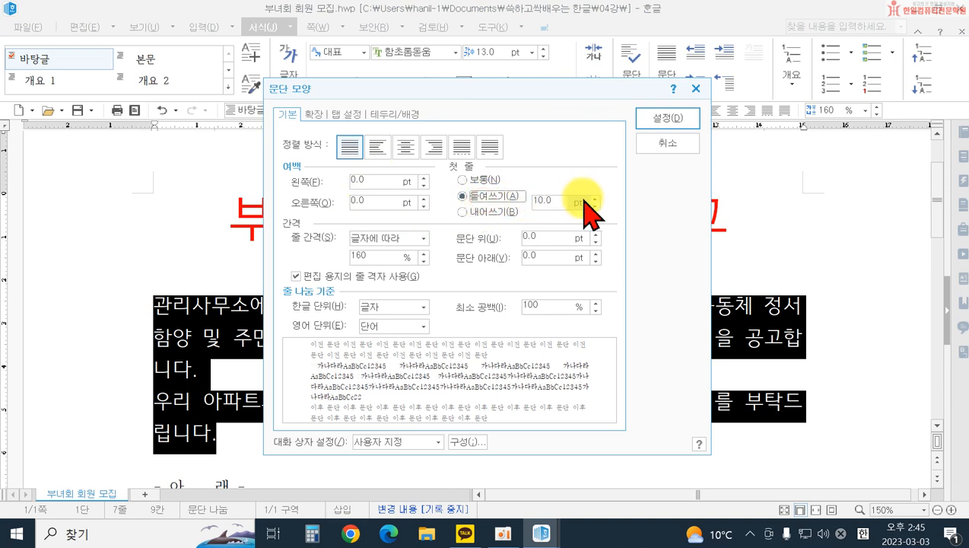
left_click(593, 197)
left_click(592, 197)
left_click(593, 197)
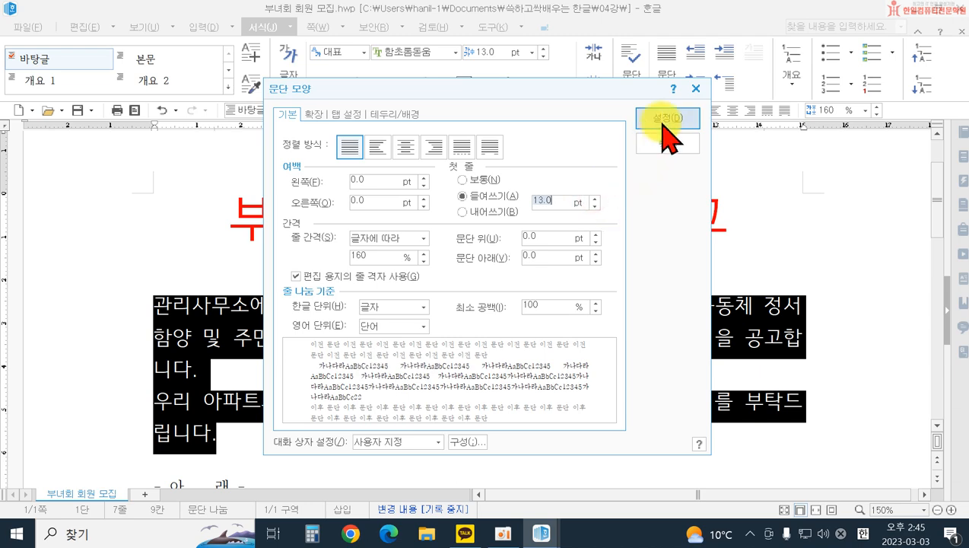
left_click(666, 120)
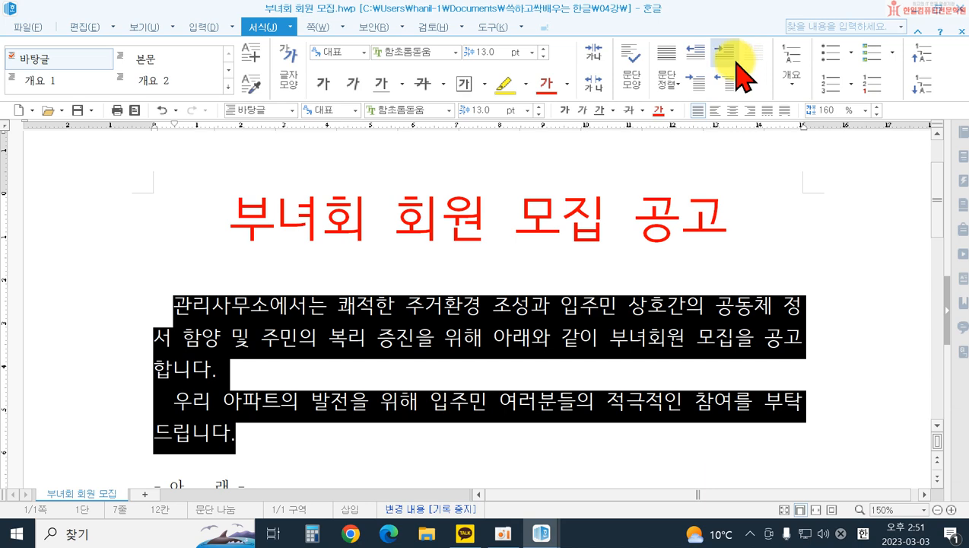
Step: Set the "- 아 래 -" line in the 함초롬돋움 font at 13 pt
scroll(253, 335, "down", 3)
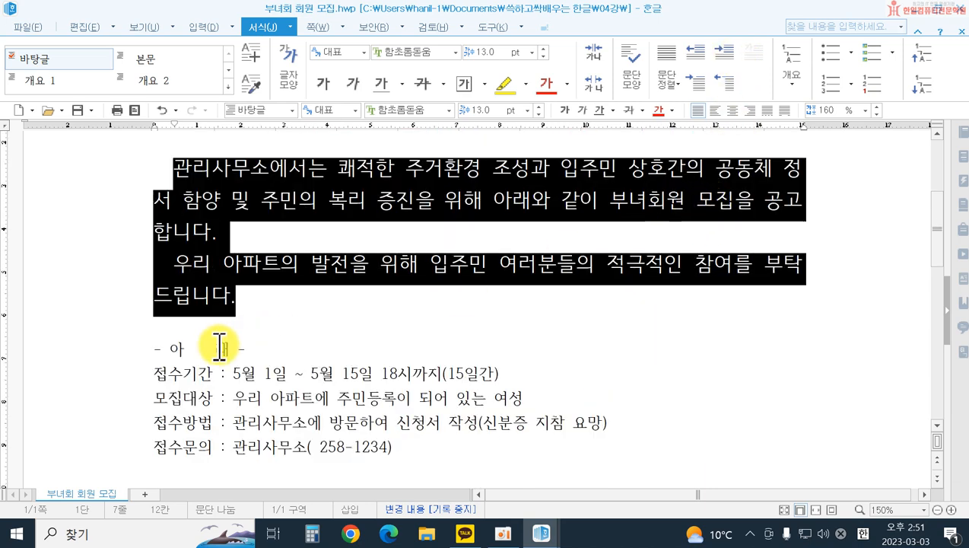
left_click_drag(152, 347, 249, 349)
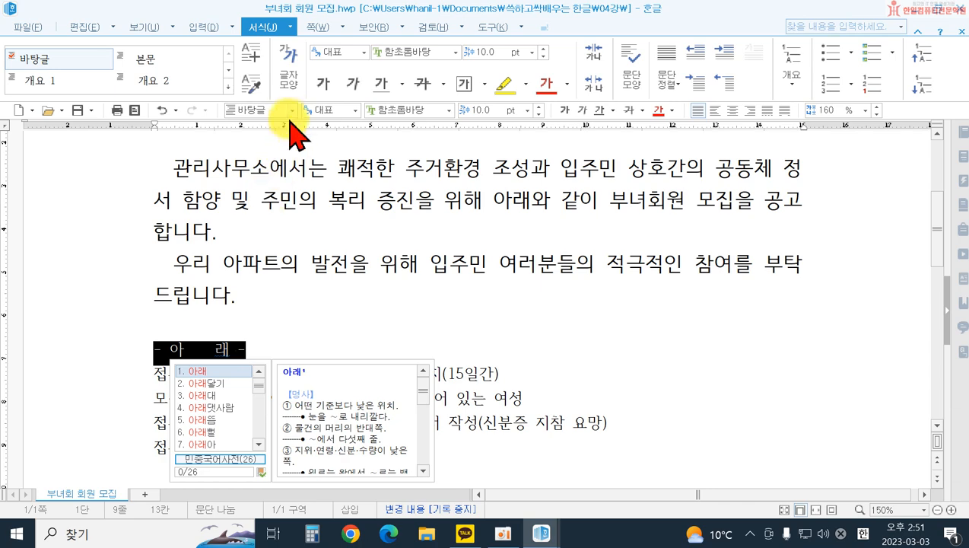
left_click(449, 110)
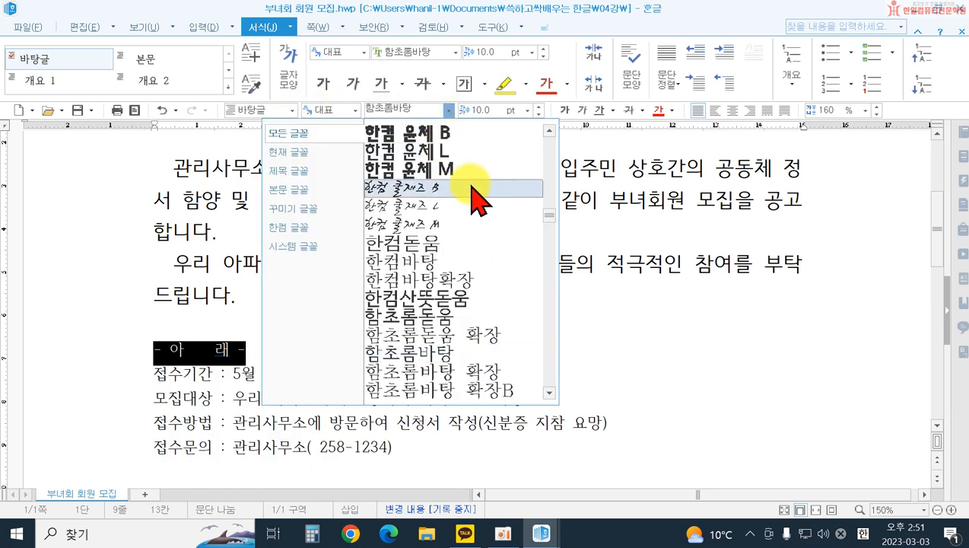
left_click(450, 314)
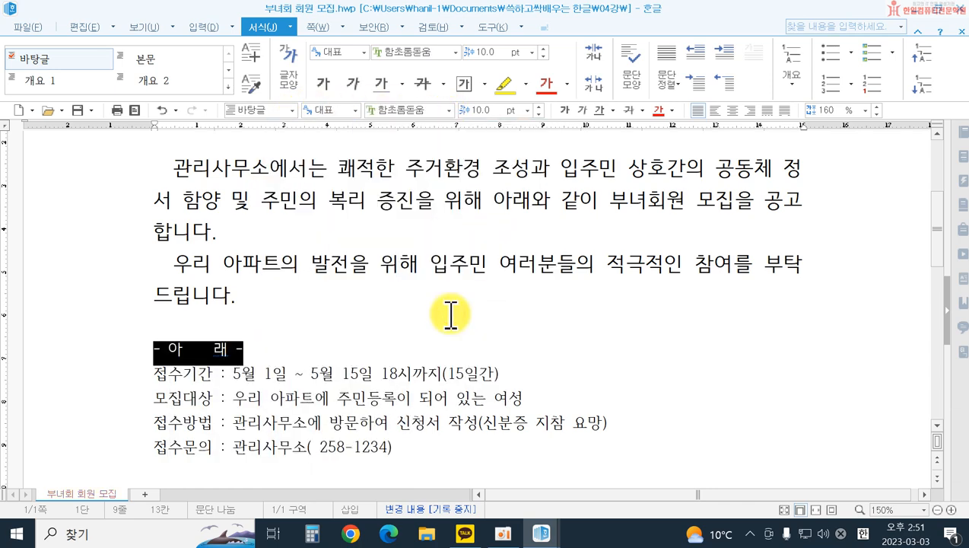
left_click(527, 110)
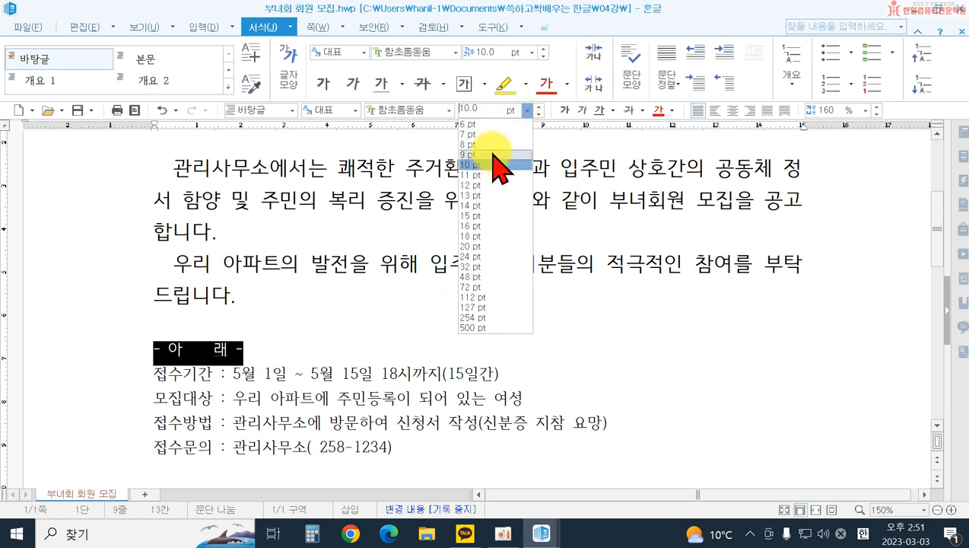
left_click(479, 195)
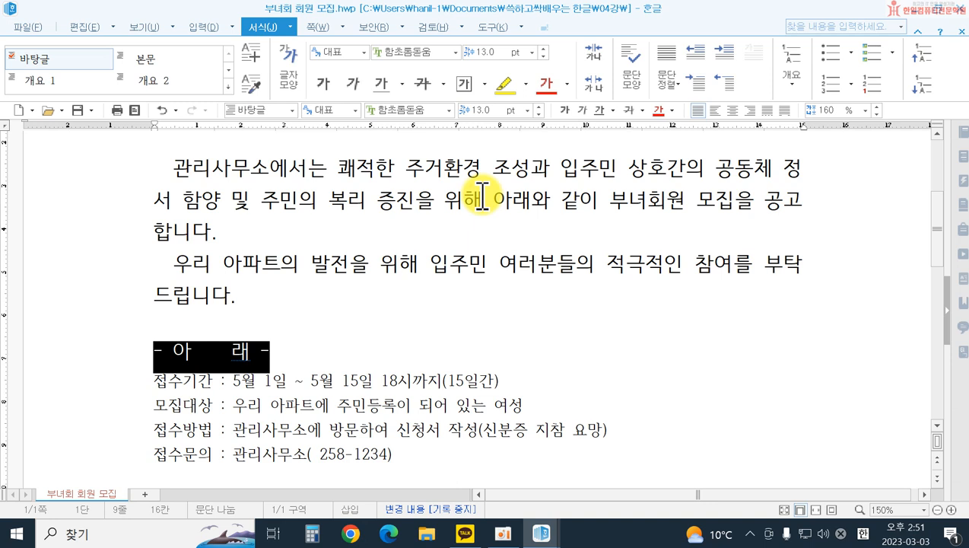
left_click(392, 336)
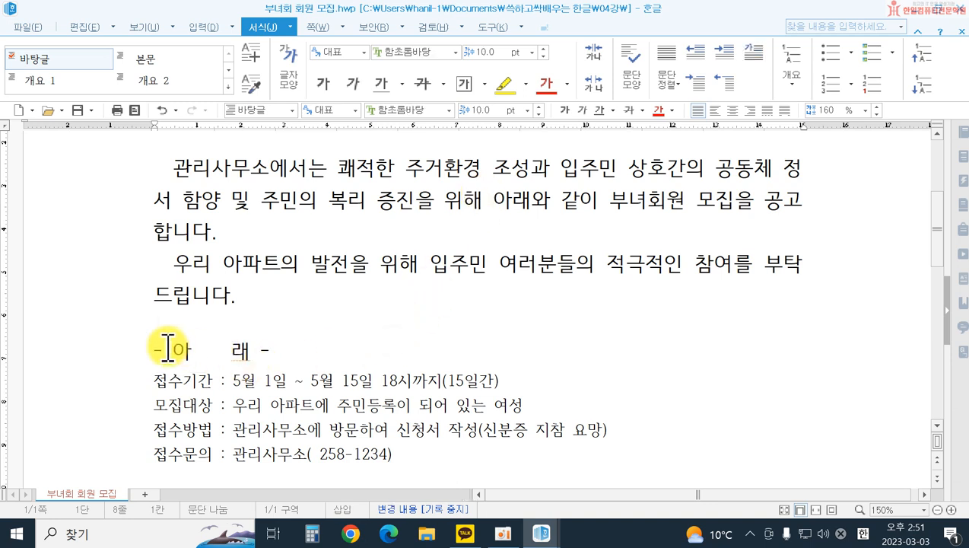
Step: Set the character colour of the word 아래, without its dashes, to white from the 기본 colour theme
left_click_drag(174, 349, 245, 343)
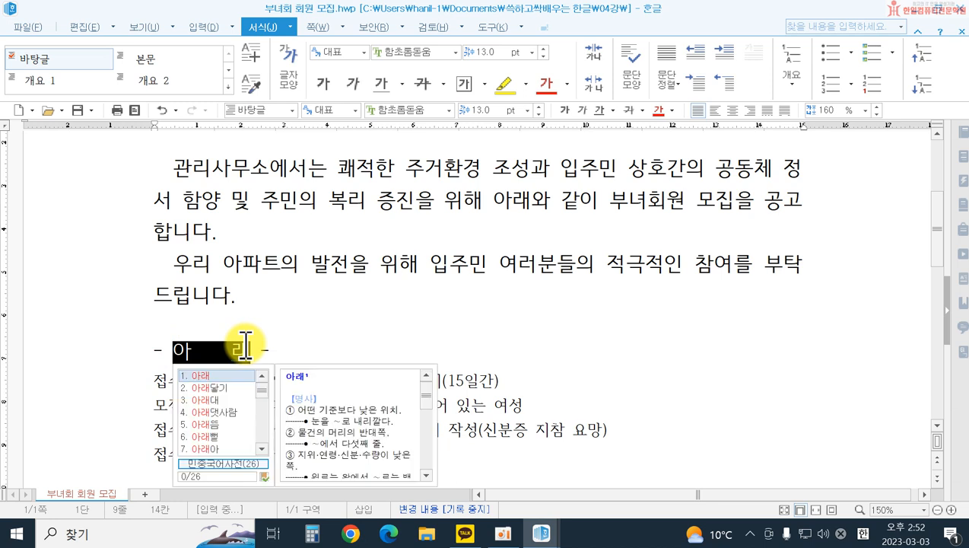
left_click(292, 73)
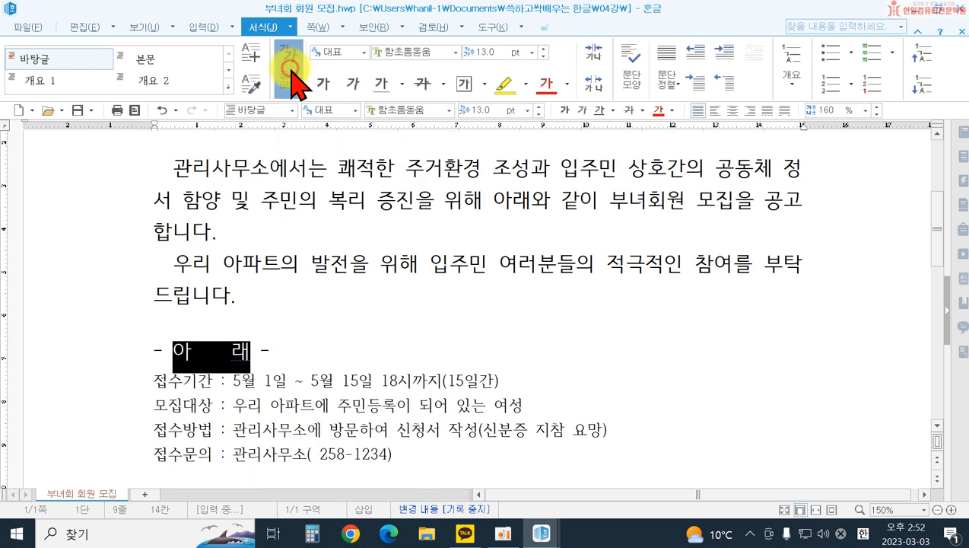
left_click(397, 309)
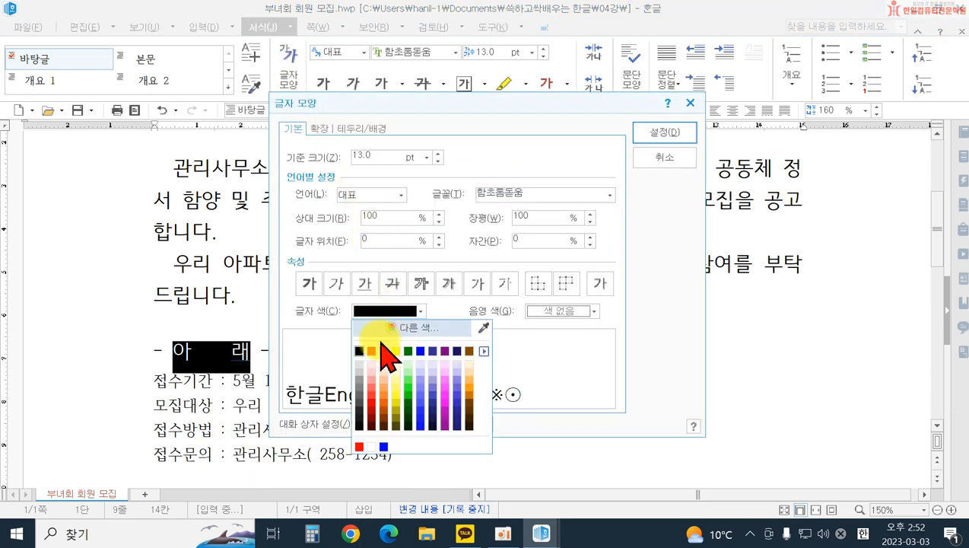
left_click(485, 351)
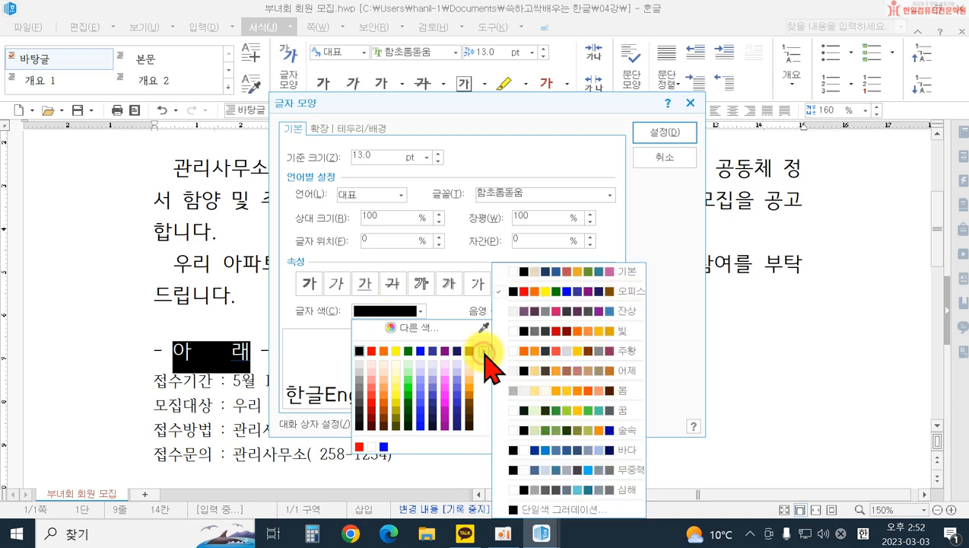
left_click(540, 271)
left_click(357, 351)
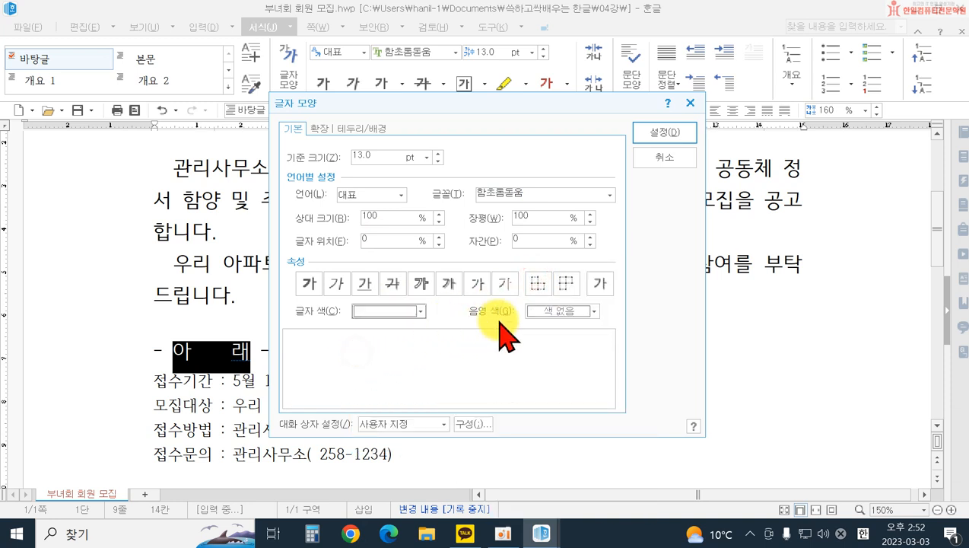
Step: Shade the word 아래 in 멜론색 (RGB 105,155,55) and centre its line
left_click(559, 311)
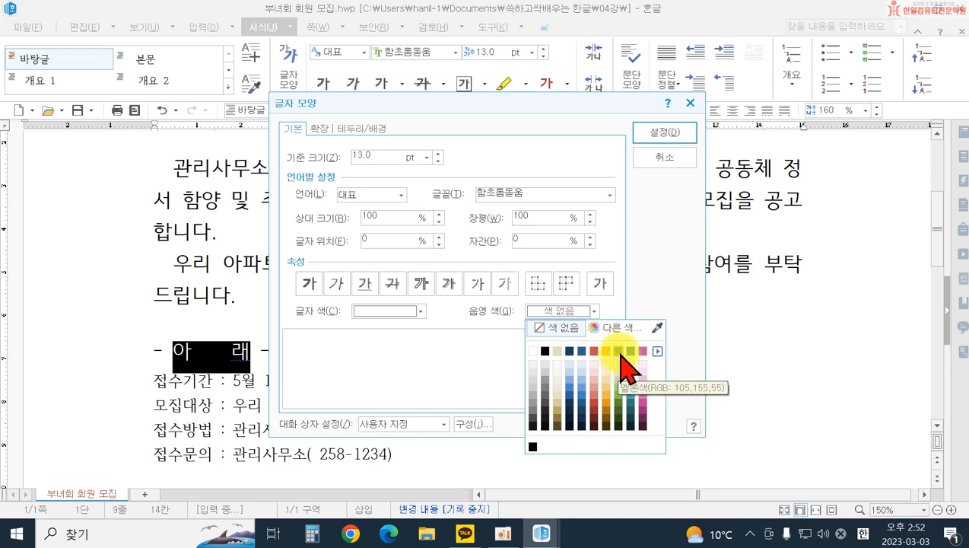
left_click(620, 350)
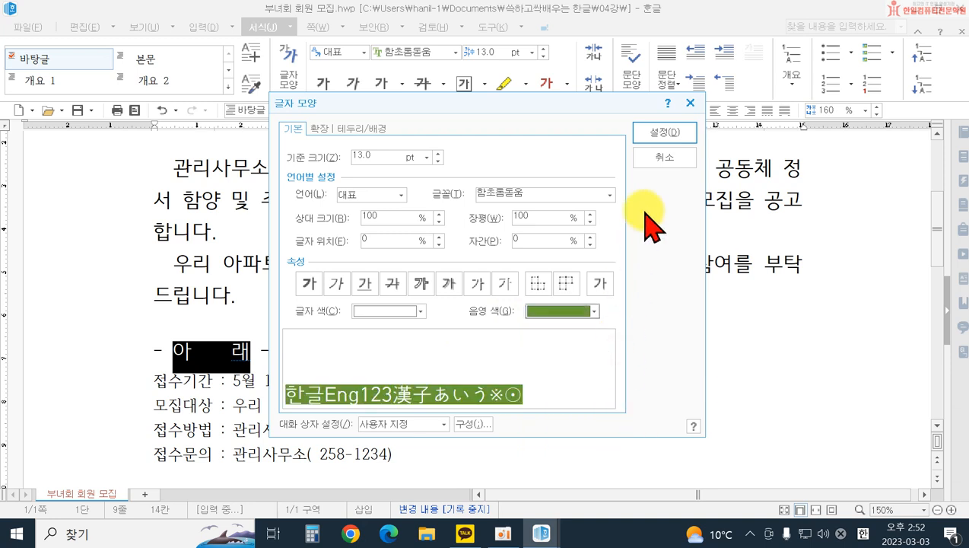
left_click(660, 134)
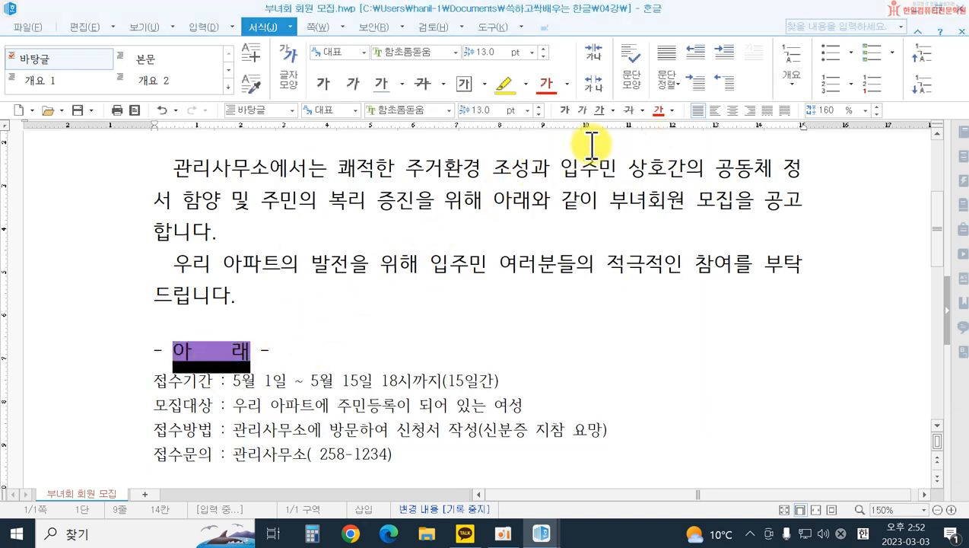
left_click(732, 110)
left_click(706, 365)
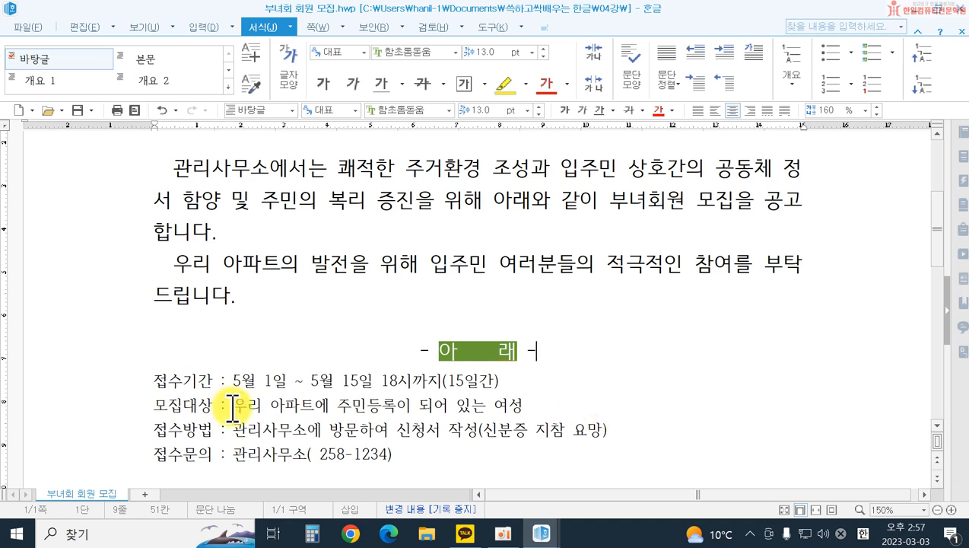
Step: Set the four lines from 접수기간 to 접수문의 in the 함초롬돋움 font at 13 pt
left_click_drag(134, 380, 126, 466)
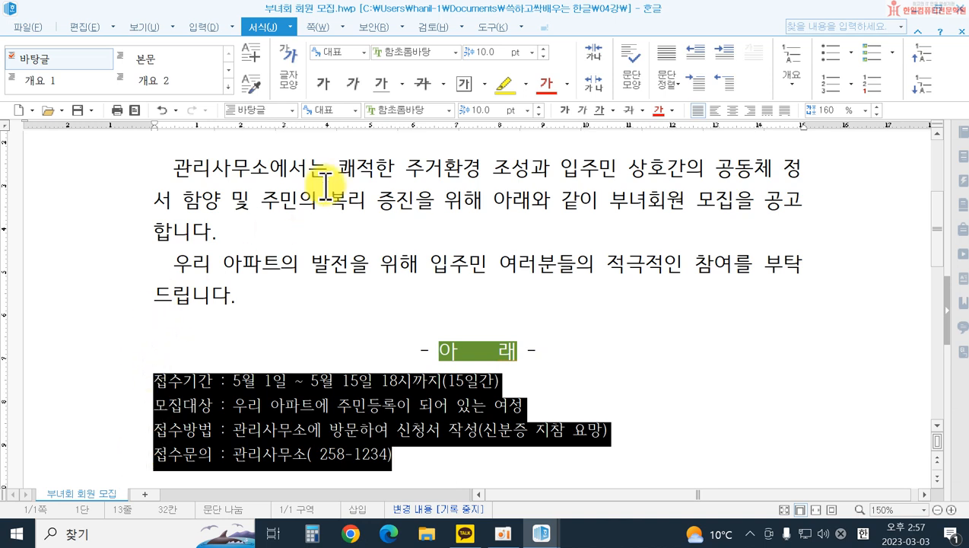
left_click(449, 110)
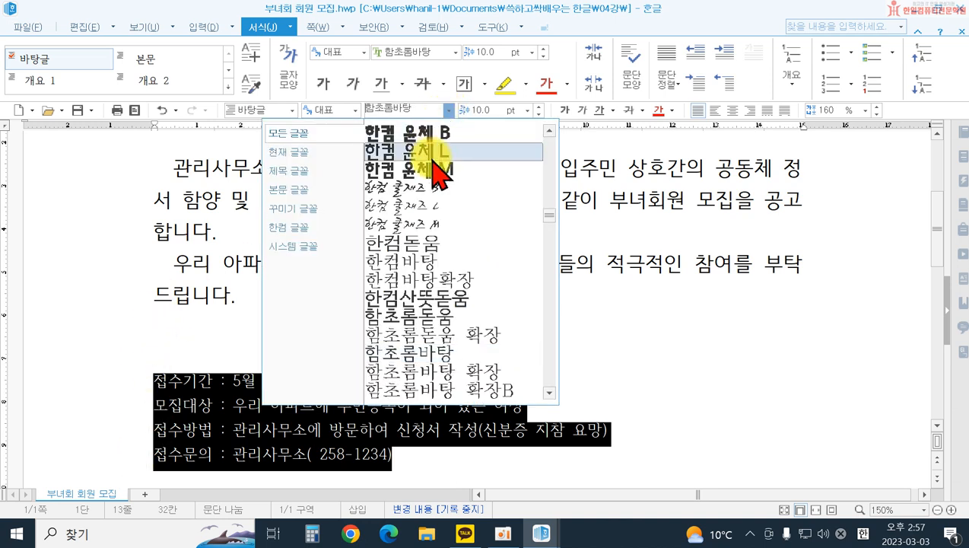
left_click(449, 314)
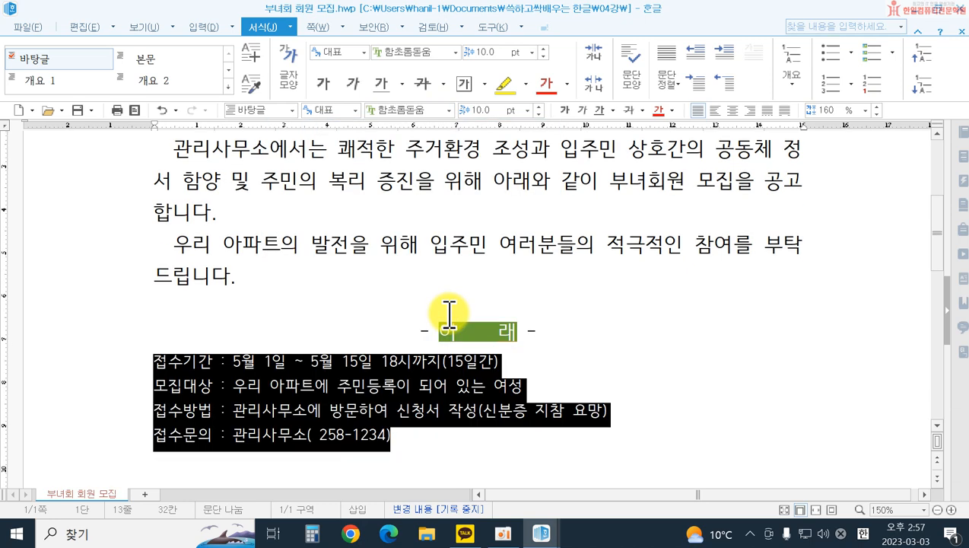
left_click(532, 110)
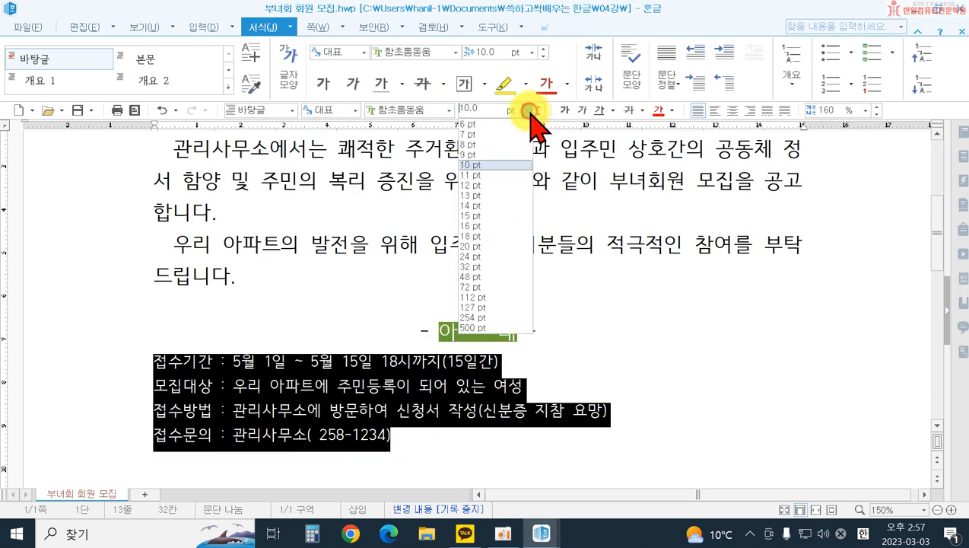
left_click(498, 194)
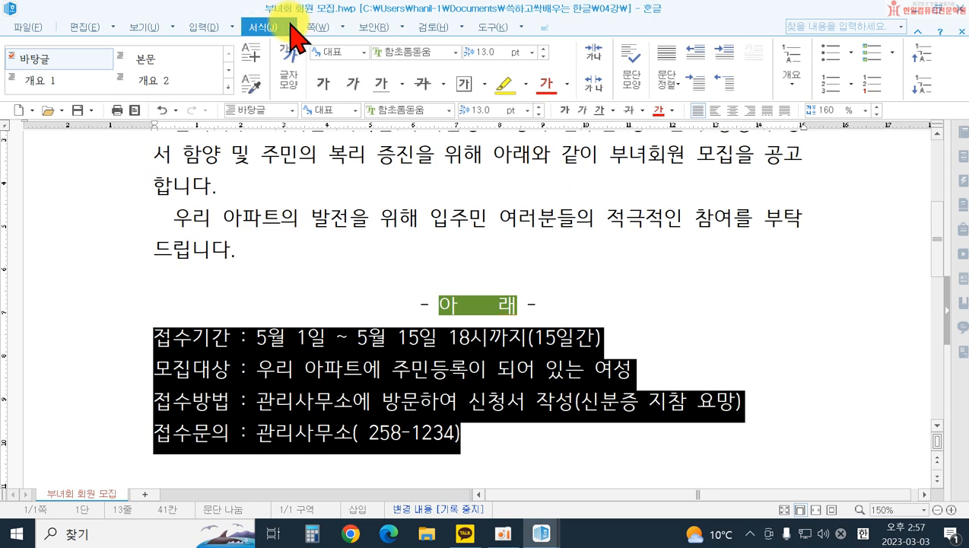
Step: Set the left margin of the four lines from 접수기간 to 접수문의 to 20 pt and their line spacing to 250%
left_click(634, 72)
left_click(371, 183)
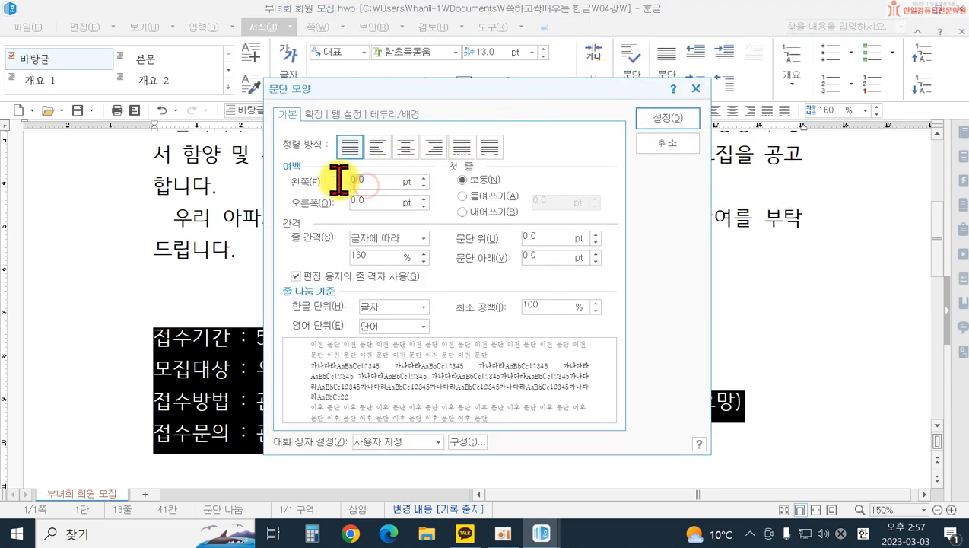
type("20")
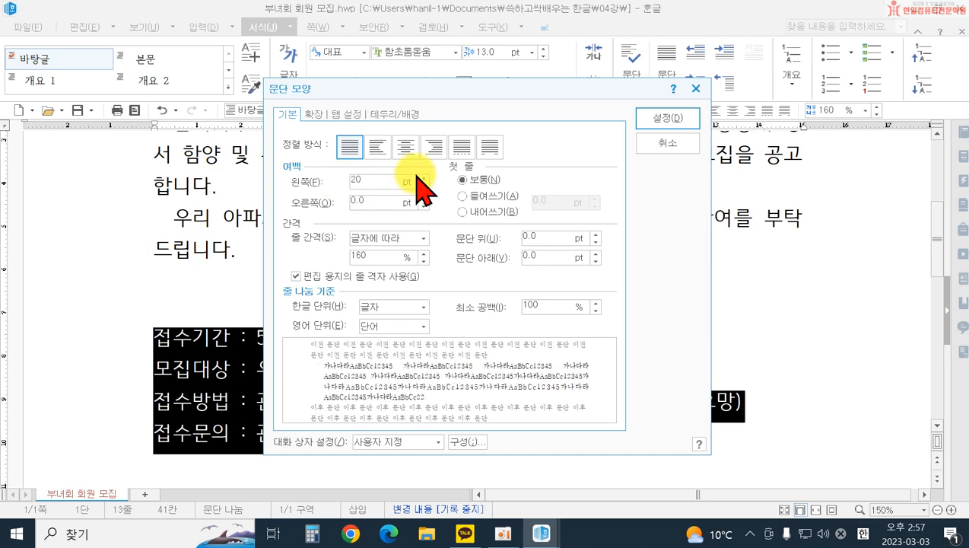
left_click_drag(399, 90, 641, 116)
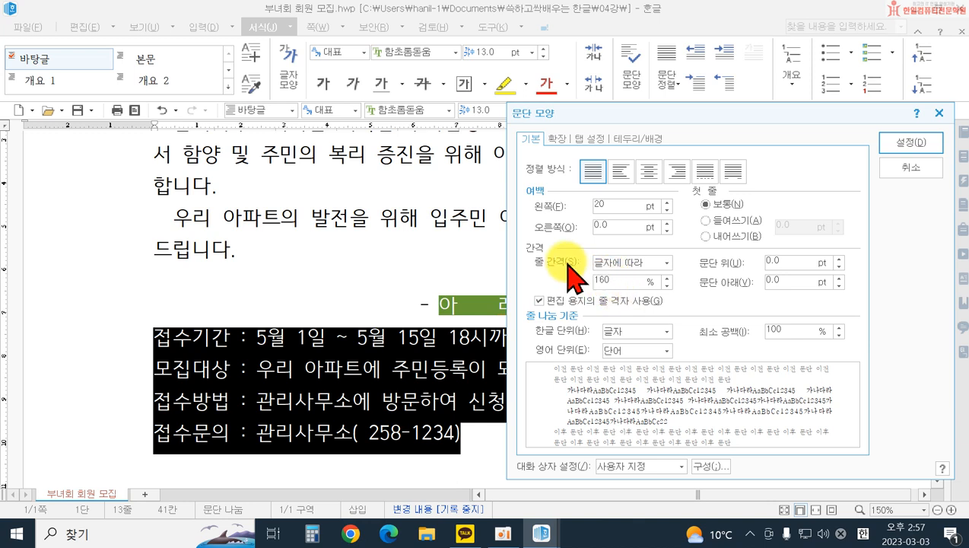
left_click(617, 283)
type("250")
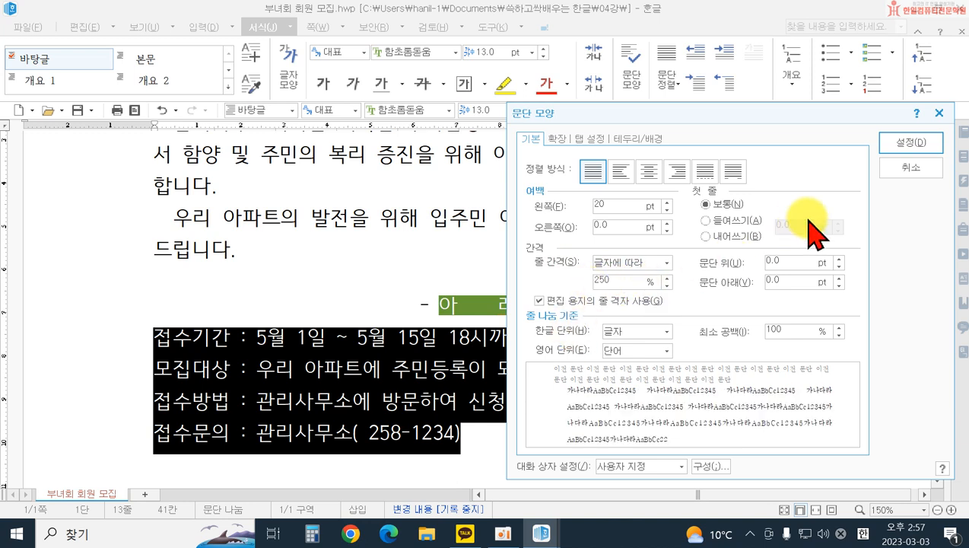
left_click(905, 142)
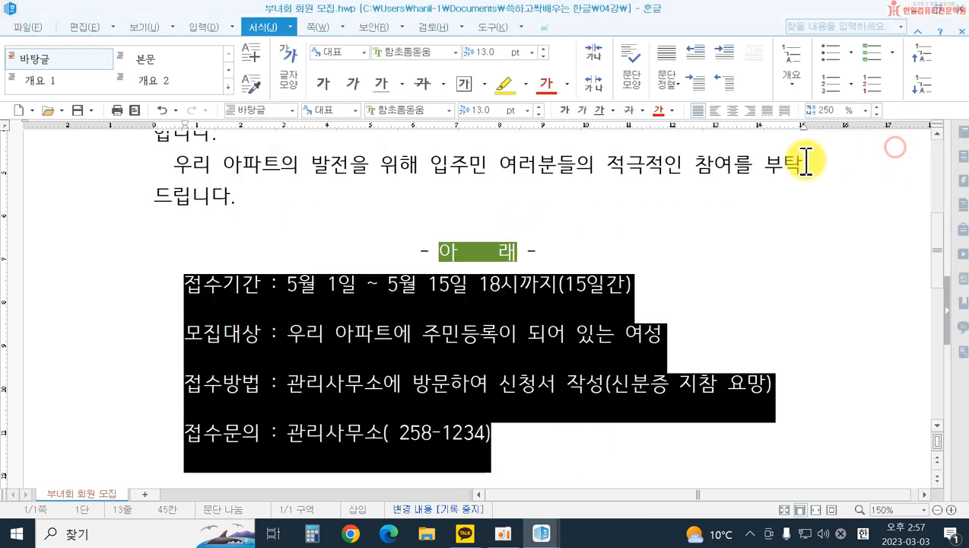
left_click(708, 342)
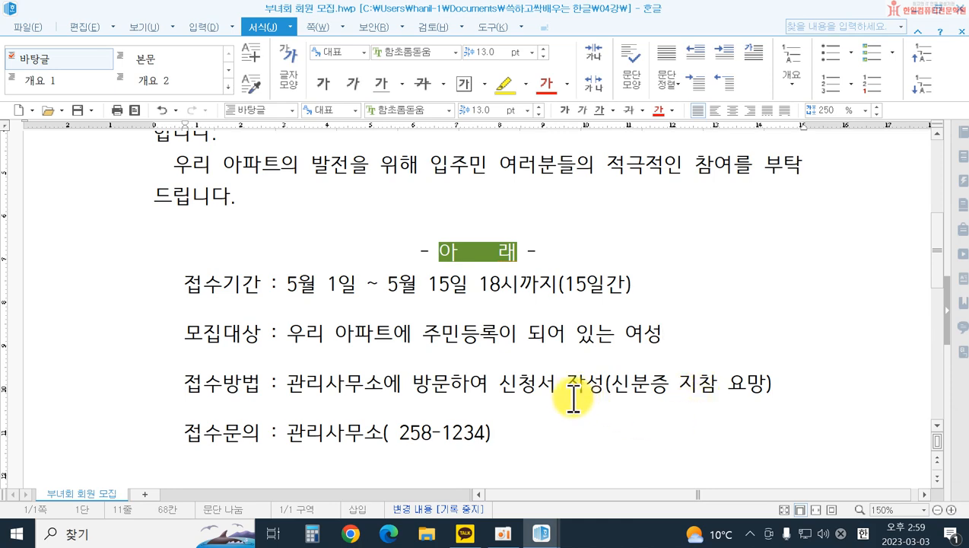
Step: Set the closing line "-한솔관리사무소장-" in the 함초롬돋움 font at 32 pt
scroll(563, 399, "down", 3)
left_click(109, 323)
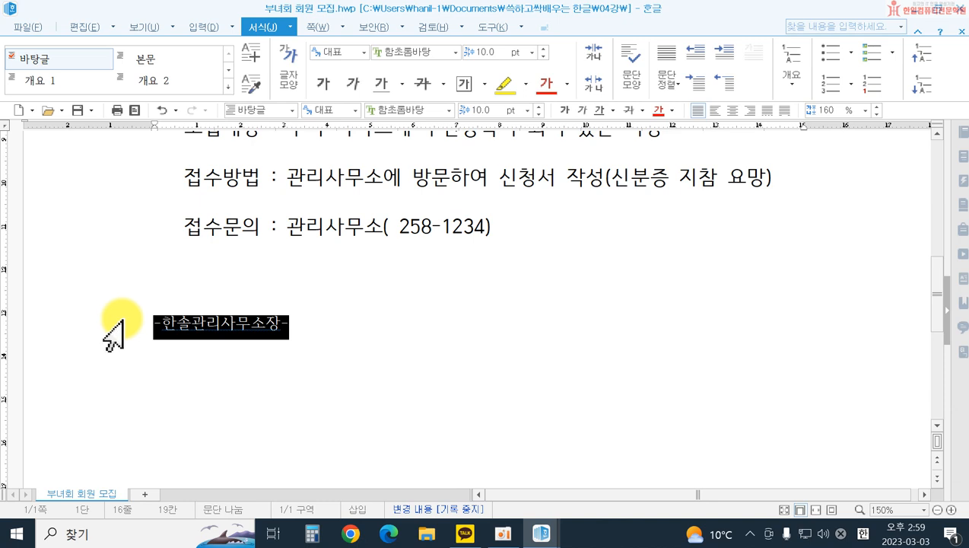
left_click(445, 110)
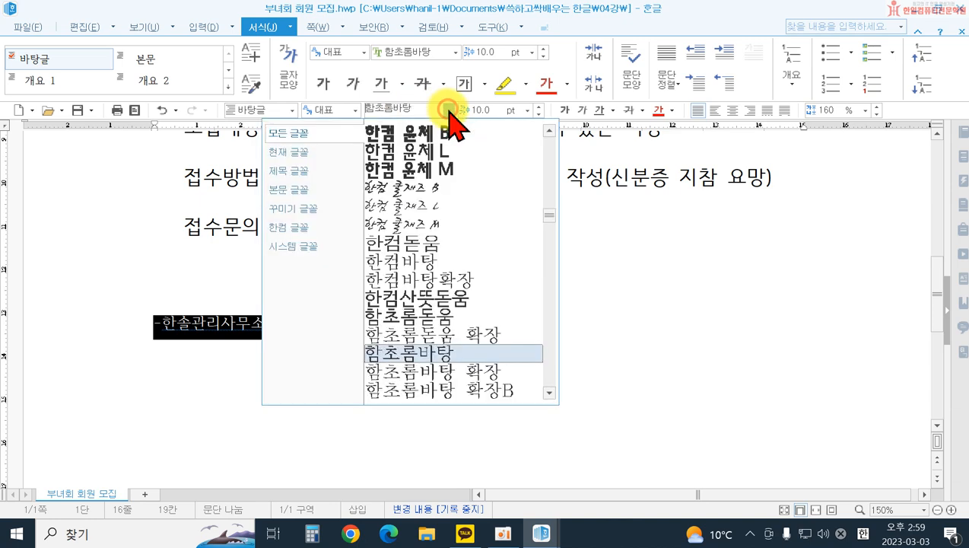
left_click(433, 315)
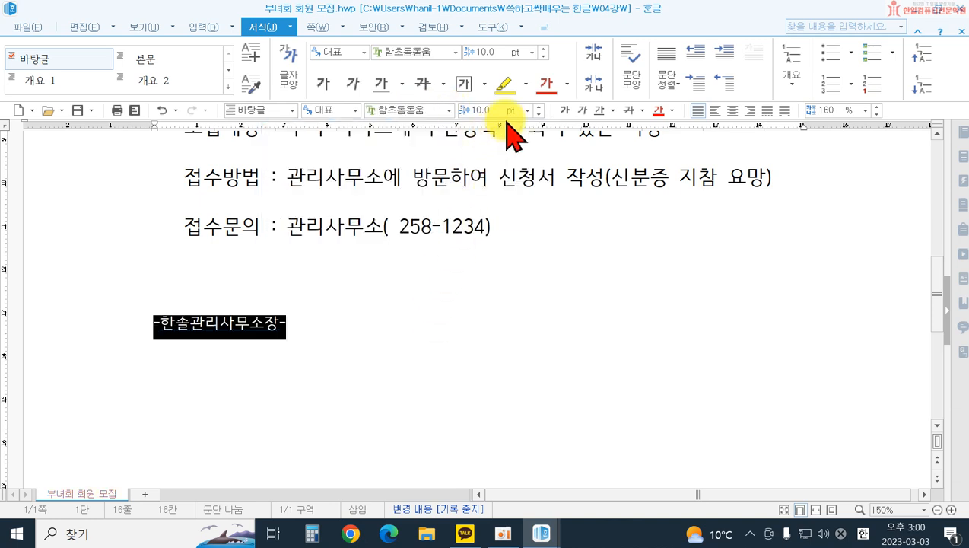
left_click(527, 110)
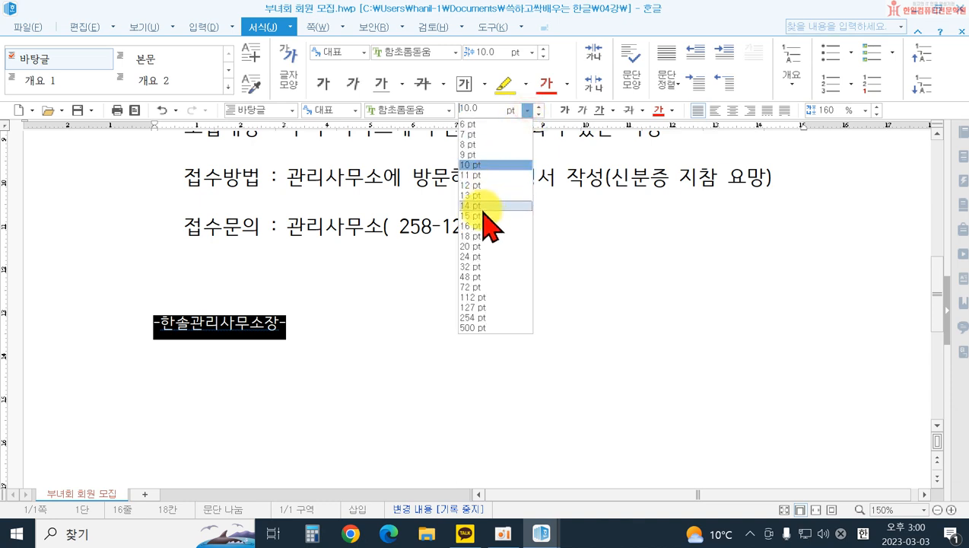
left_click(471, 266)
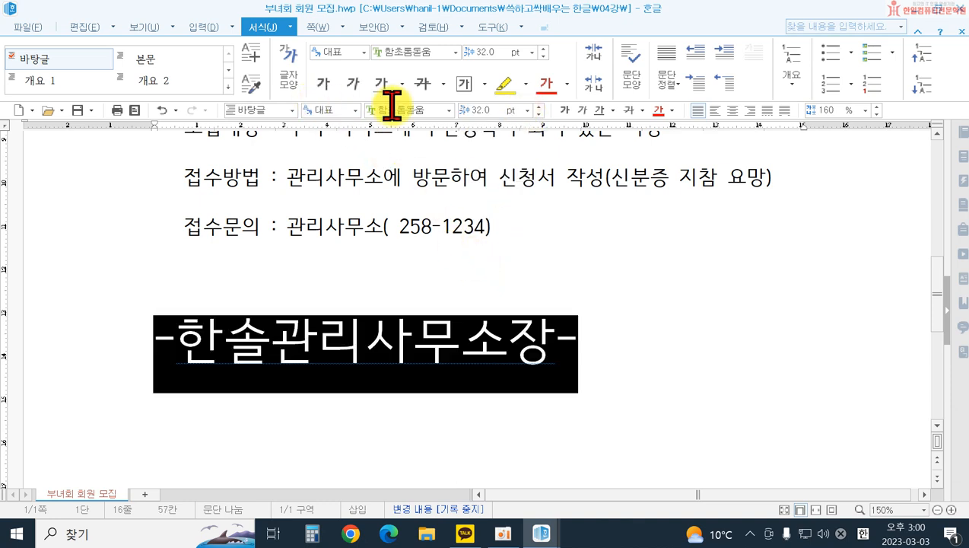
Step: Make the "-한솔관리사무소장-" line bold and give it the emboss (양각) character effect
left_click(562, 111)
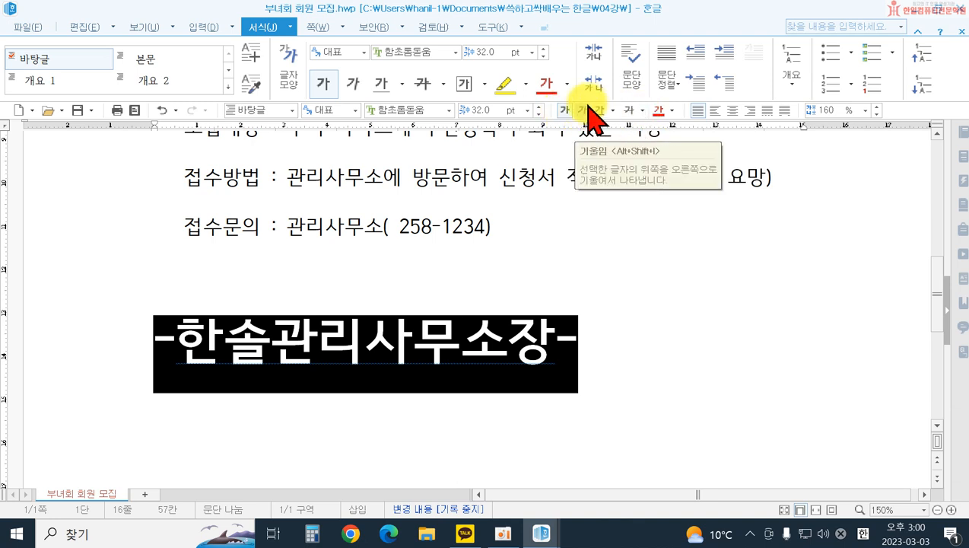
left_click(288, 65)
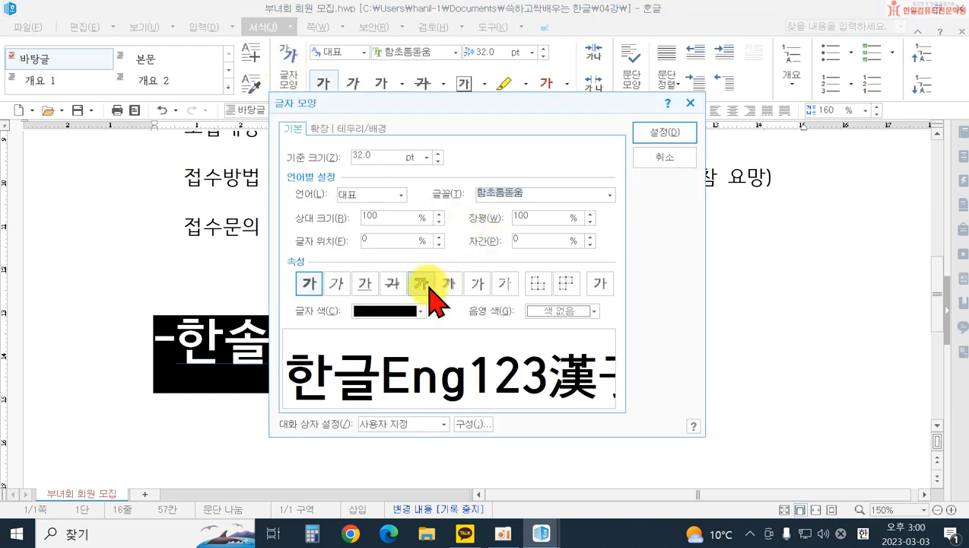
left_click(476, 297)
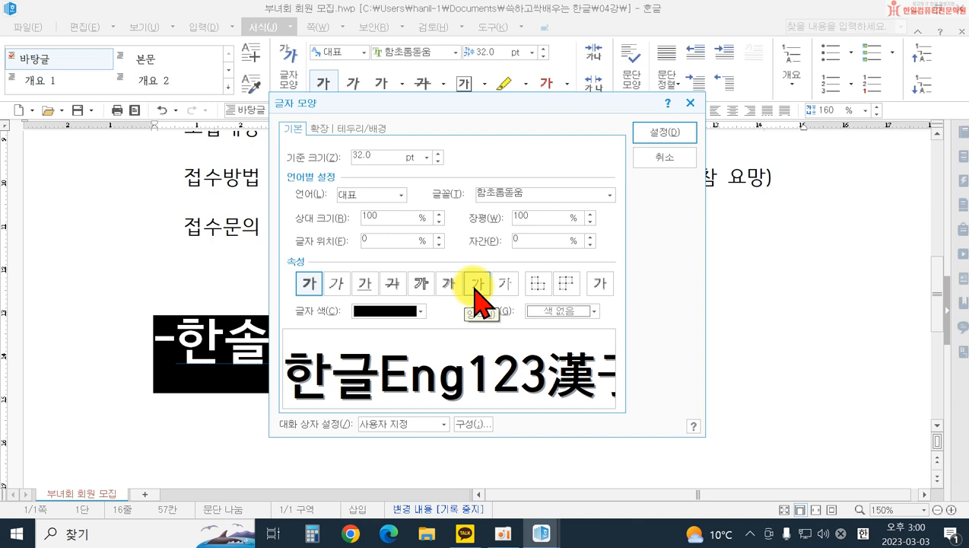
left_click(653, 136)
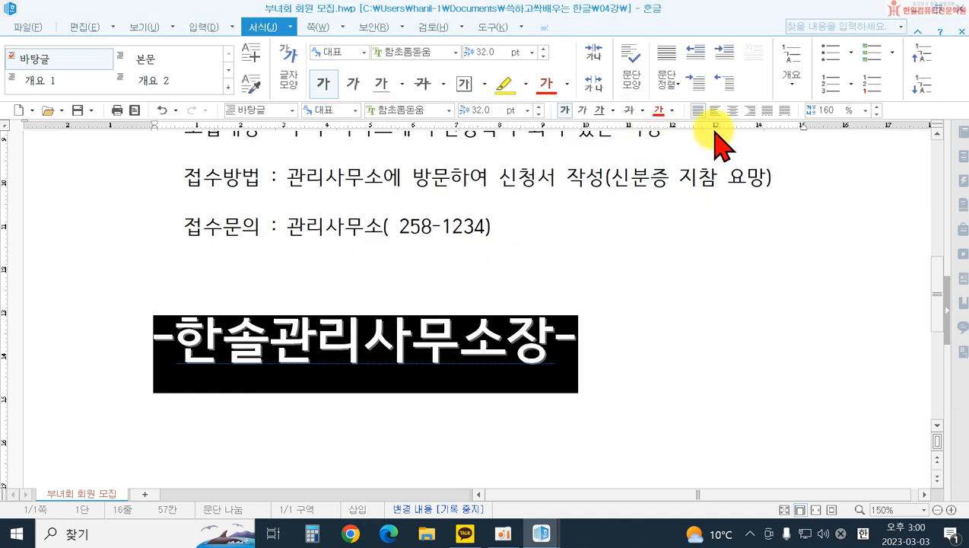
Step: Apply distributed alignment (배분 정렬) to the "-한솔관리사무소장-" line
left_click(768, 112)
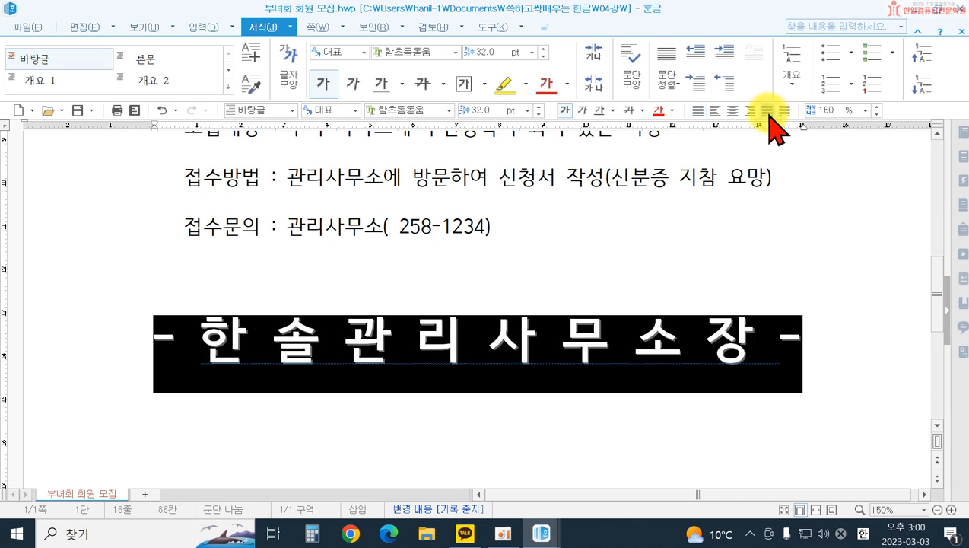
left_click(709, 216)
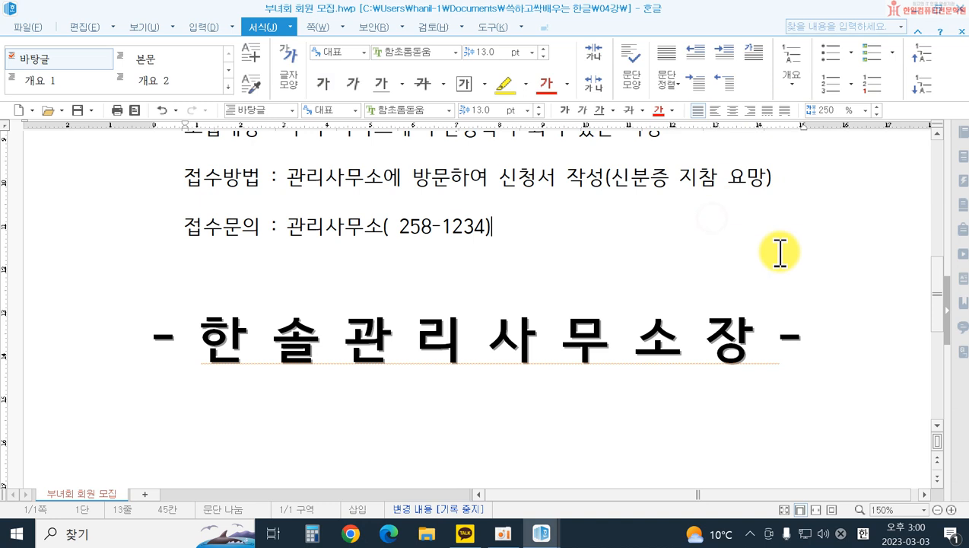
scroll(779, 251, "up", 2)
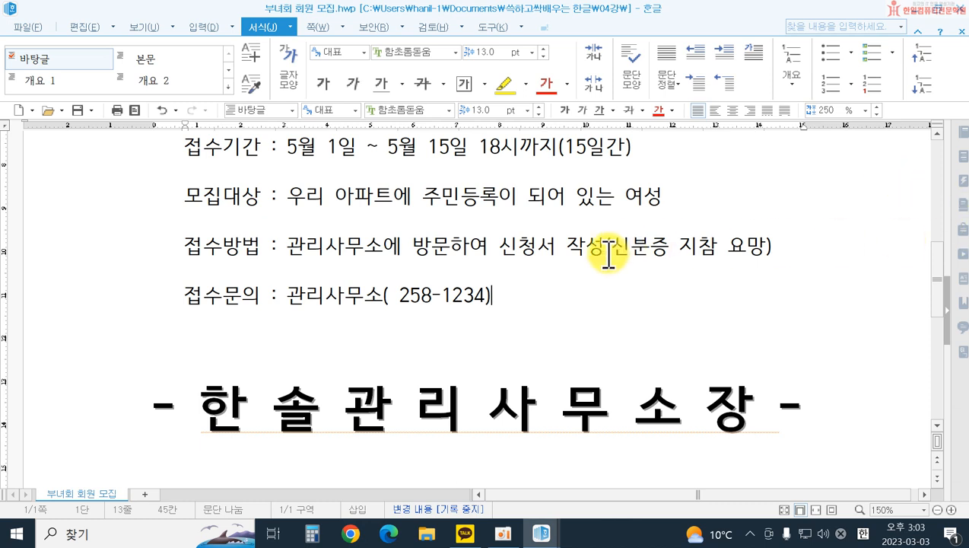
Step: Save the notice, and save a copy named 부녀회 회원 모집 in the desktop folder named after a person, without a number
left_click(45, 25)
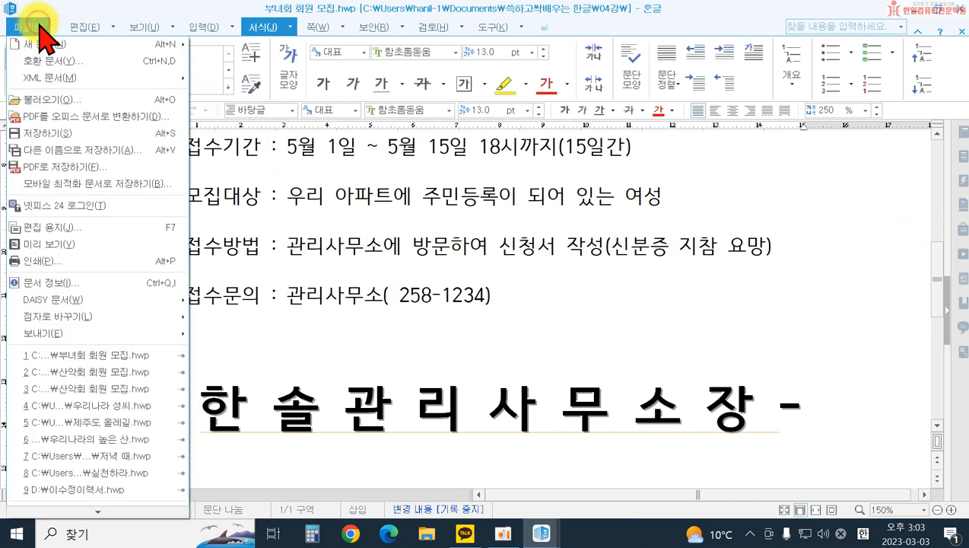
left_click(107, 136)
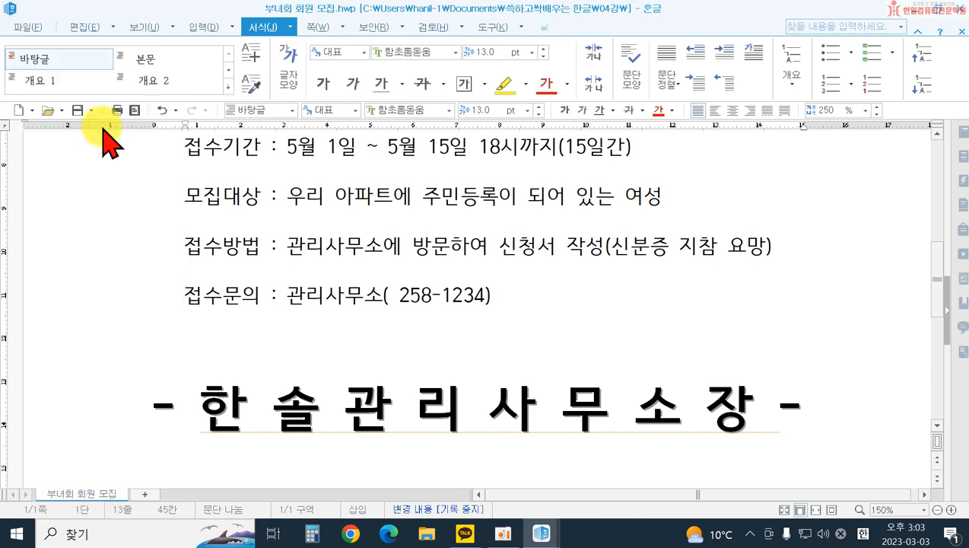
left_click(30, 28)
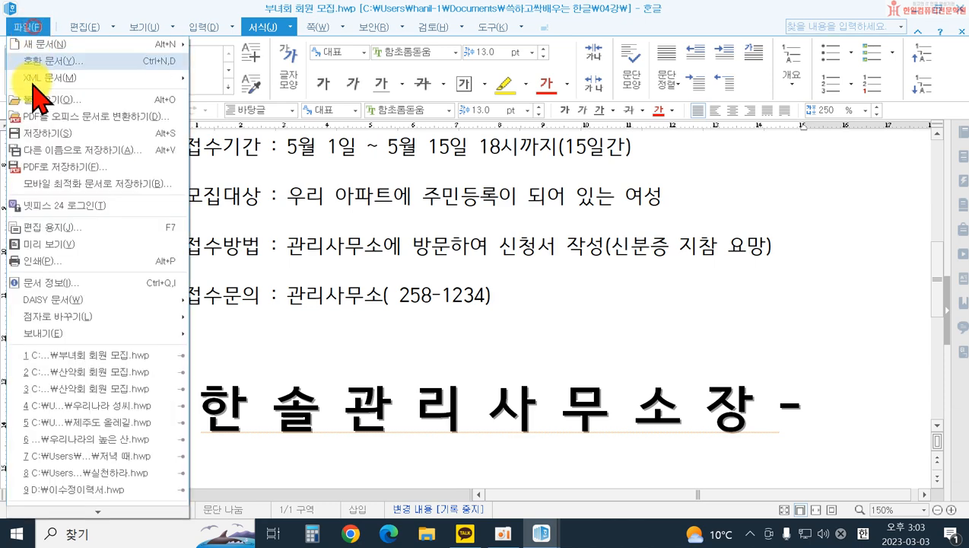
left_click(60, 150)
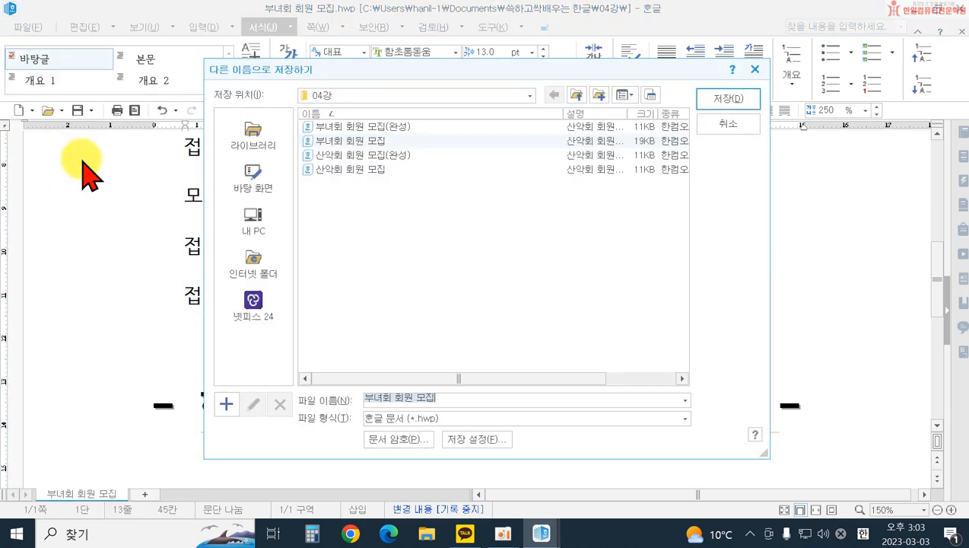
left_click(252, 186)
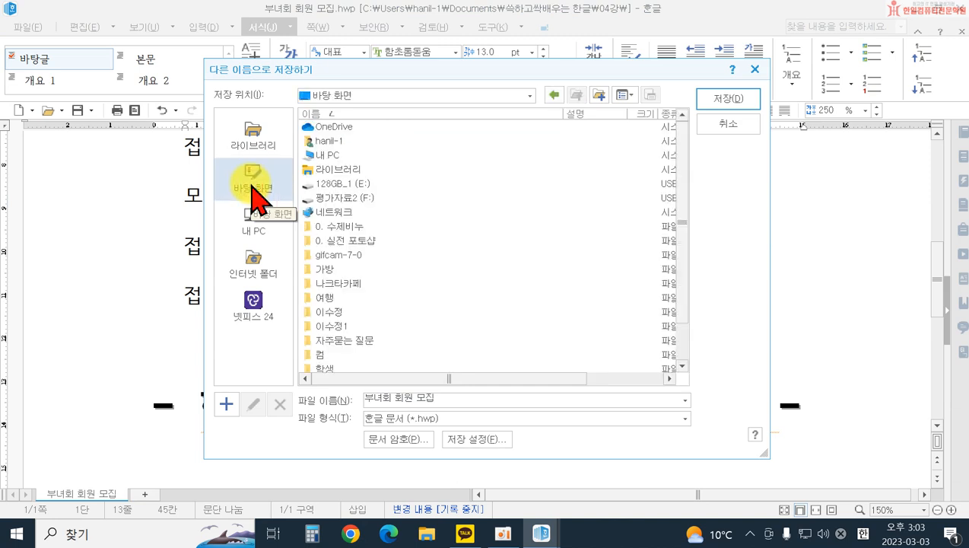
double_click(329, 312)
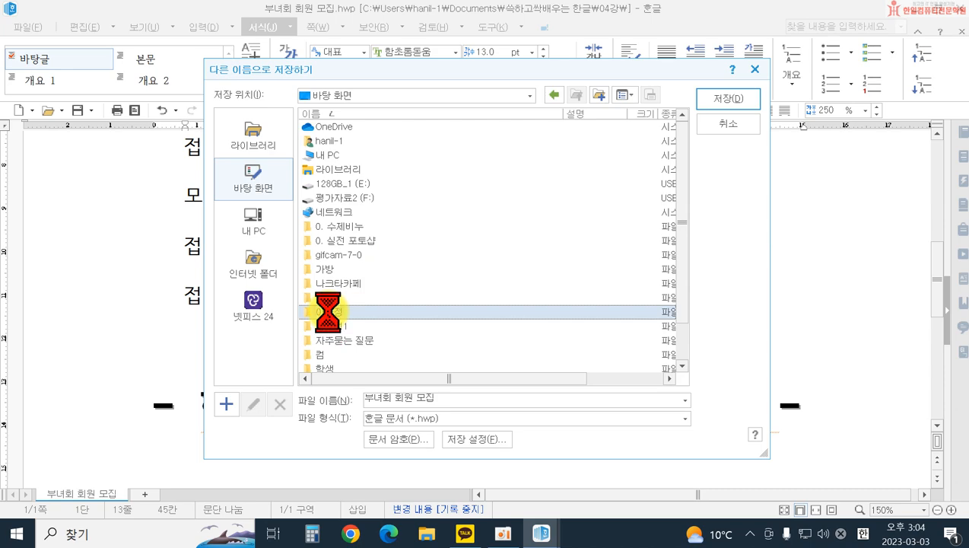
left_click(728, 99)
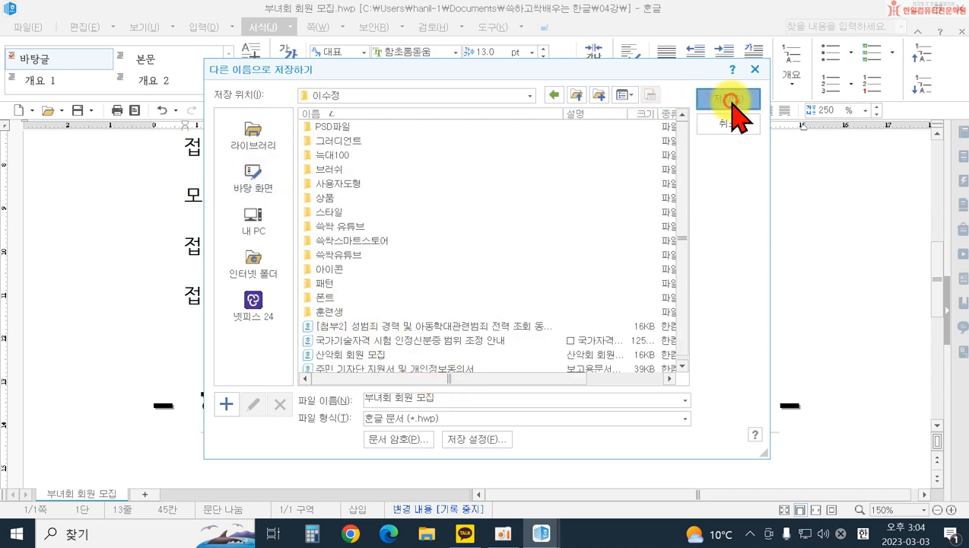